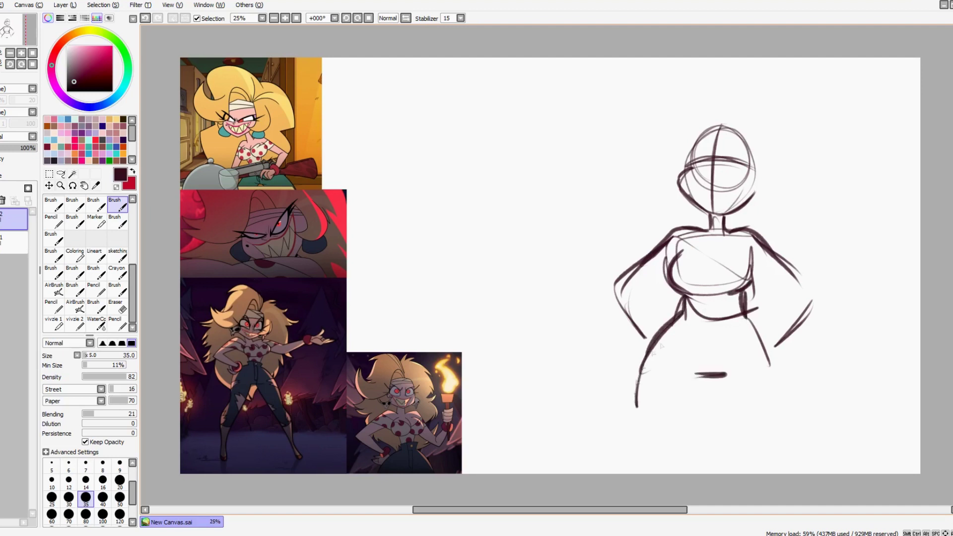
- Rough in the figure's right outer thigh, the crotch line and the bent left arm resting on the hip
drag(744, 311, 782, 416)
drag(716, 380, 734, 413)
drag(668, 268, 635, 305)
drag(656, 246, 646, 338)
mouse_move(645, 339)
mouse_down()
mouse_move(633, 358)
mouse_move(648, 353)
mouse_up()
- Sketch the bent right arm with its forearm and hand on the hip, and finish the inner thigh lines
drag(754, 268, 790, 307)
drag(773, 243, 809, 305)
drag(787, 292, 765, 334)
drag(777, 261, 808, 301)
drag(810, 305, 769, 343)
drag(750, 263, 725, 297)
drag(696, 370, 713, 374)
- Sketch the jaw, angry brows and narrowed eye lines over the head's guidelines
drag(702, 168, 681, 208)
drag(715, 131, 714, 184)
drag(680, 191, 745, 218)
mouse_move(722, 163)
mouse_down()
mouse_move(754, 157)
mouse_move(751, 138)
mouse_up()
drag(677, 140, 712, 155)
drag(678, 154, 713, 157)
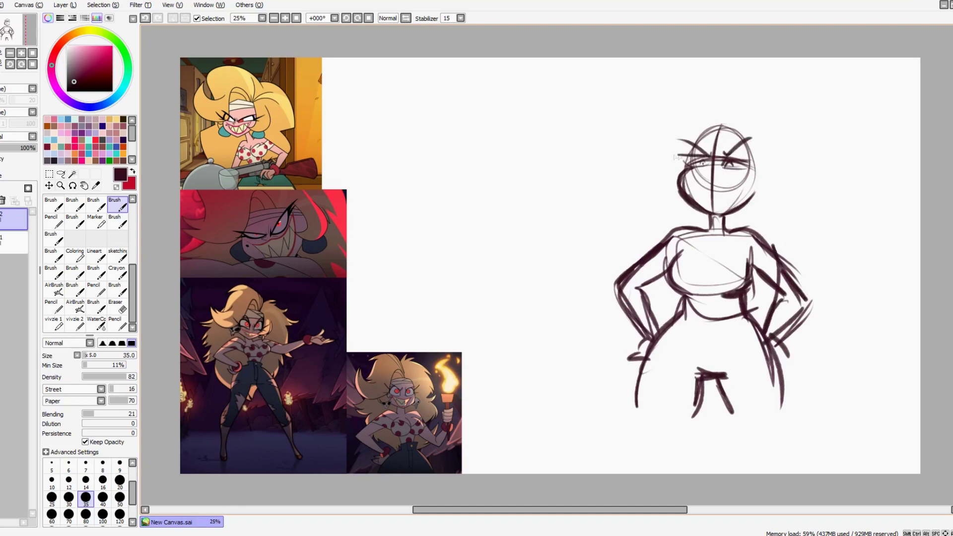
- Sketch a wide grin with teeth on the face and extend the right eye's outer lashes
click(146, 18)
drag(687, 175, 745, 200)
mouse_move(724, 203)
mouse_down()
mouse_move(753, 172)
mouse_move(732, 200)
mouse_up()
drag(718, 197, 740, 179)
scroll(684, 167, up, 1)
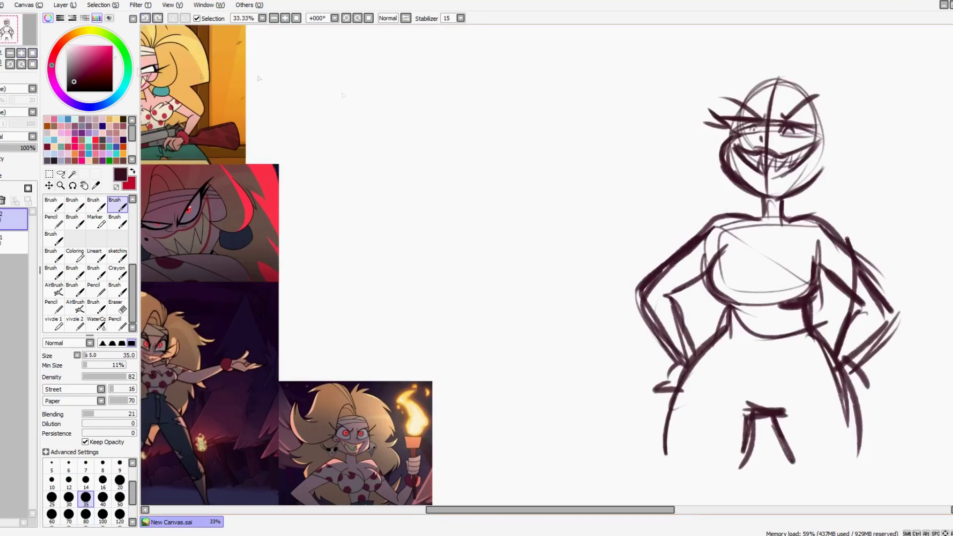
drag(802, 124, 840, 118)
drag(848, 130, 819, 144)
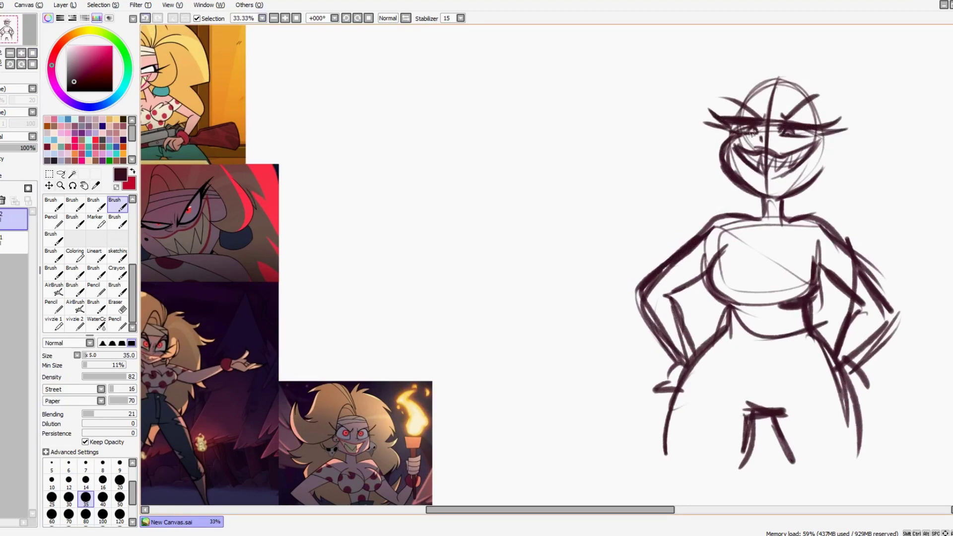
- Transform the sketched head so that it is slightly smaller and sits closer to the neck
key(ctrl+t)
mouse_move(635, 471)
mouse_down()
mouse_move(691, 457)
mouse_move(613, 469)
mouse_move(596, 456)
mouse_up()
click(89, 416)
key(ctrl+t)
key(Return)
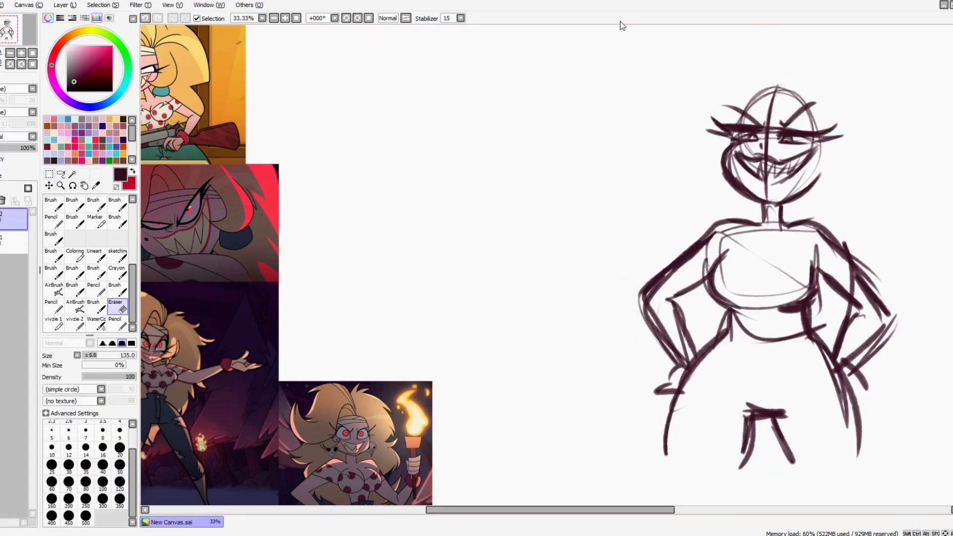
- Redraw the half-closed eyes and erase the vertical guideline through the forehead and nose
key(b)
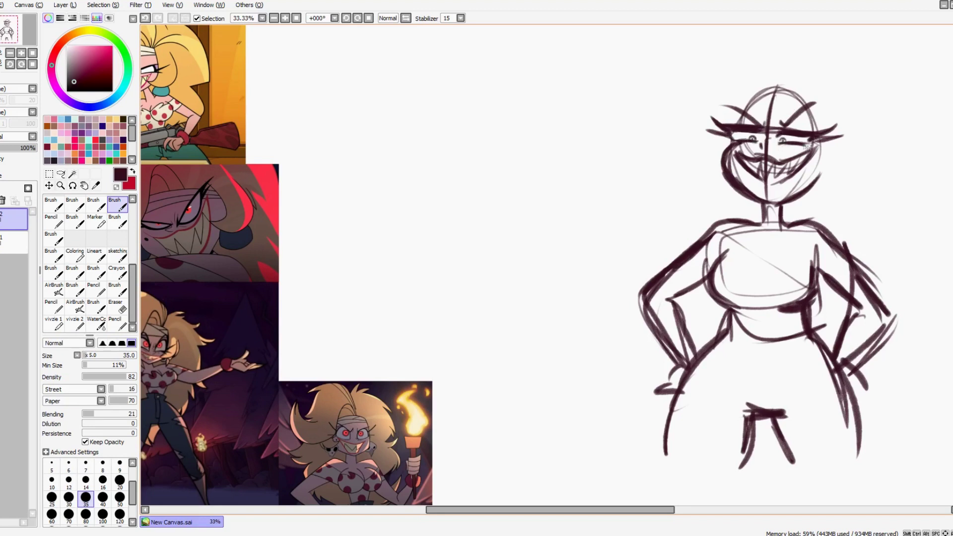
key(e)
drag(764, 135, 764, 152)
mouse_move(776, 90)
mouse_down()
mouse_move(762, 156)
mouse_move(774, 136)
mouse_up()
key(b)
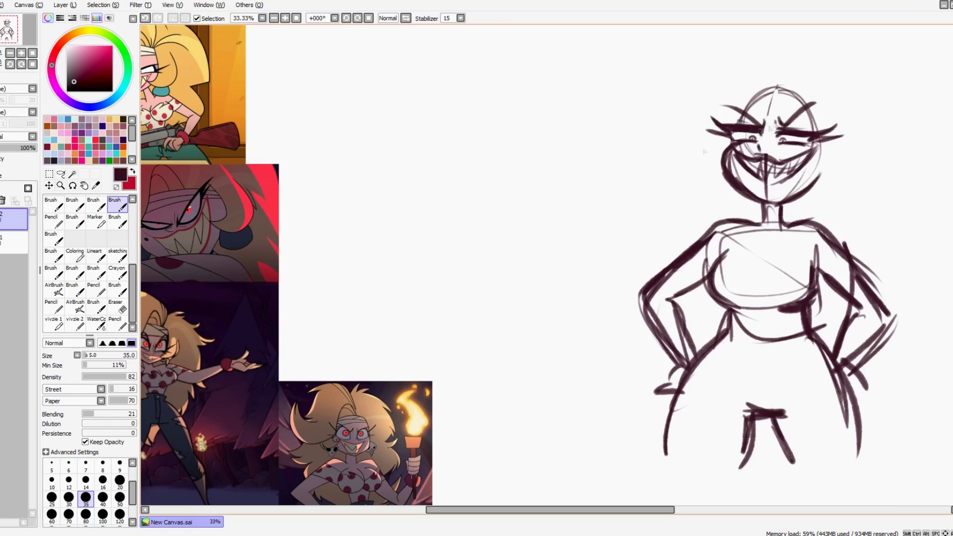
- Add a new layer and sketch the swept-up front hair and the headband above the face
key(ctrl+minus)
key(ctrl+shift+n)
mouse_move(698, 149)
mouse_down()
mouse_move(745, 135)
mouse_move(736, 124)
mouse_move(658, 150)
mouse_move(647, 108)
mouse_up()
drag(648, 105, 690, 145)
drag(715, 95, 670, 124)
click(146, 18)
mouse_move(682, 75)
mouse_down()
mouse_move(742, 105)
mouse_move(672, 125)
mouse_up()
click(145, 17)
mouse_move(745, 138)
mouse_down()
mouse_move(752, 94)
mouse_move(681, 84)
mouse_up()
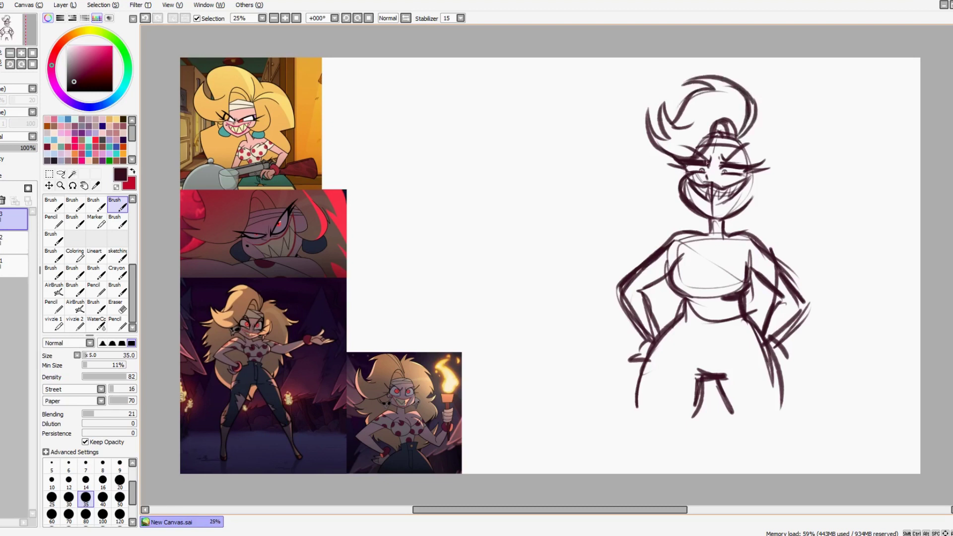
- Sketch the hair flick at the right of the headband and both ears beside the face
drag(739, 142, 782, 121)
drag(745, 159, 749, 196)
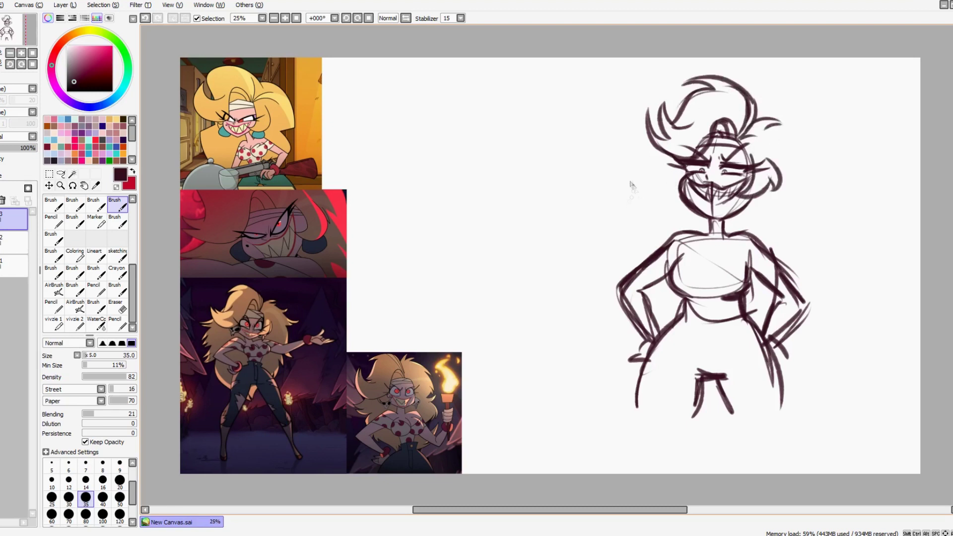
key(ctrl+z)
drag(677, 162, 673, 185)
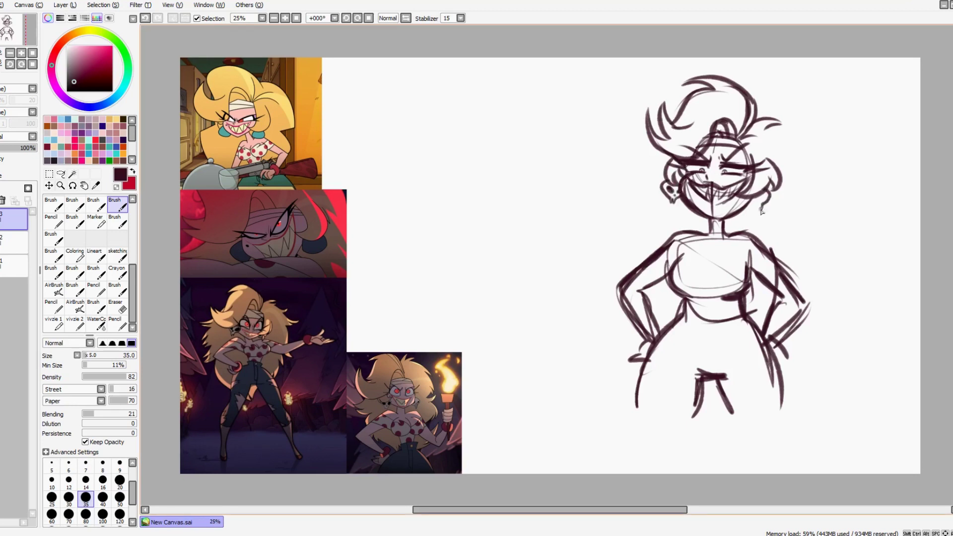
- Sketch hair strands flowing from the head's left side, and the top's jagged neckline with the collarbones
mouse_move(665, 126)
mouse_down()
mouse_move(626, 135)
mouse_move(618, 221)
mouse_up()
mouse_move(659, 245)
mouse_down()
mouse_move(681, 266)
mouse_move(727, 270)
mouse_move(767, 256)
mouse_up()
key(ctrl+z)
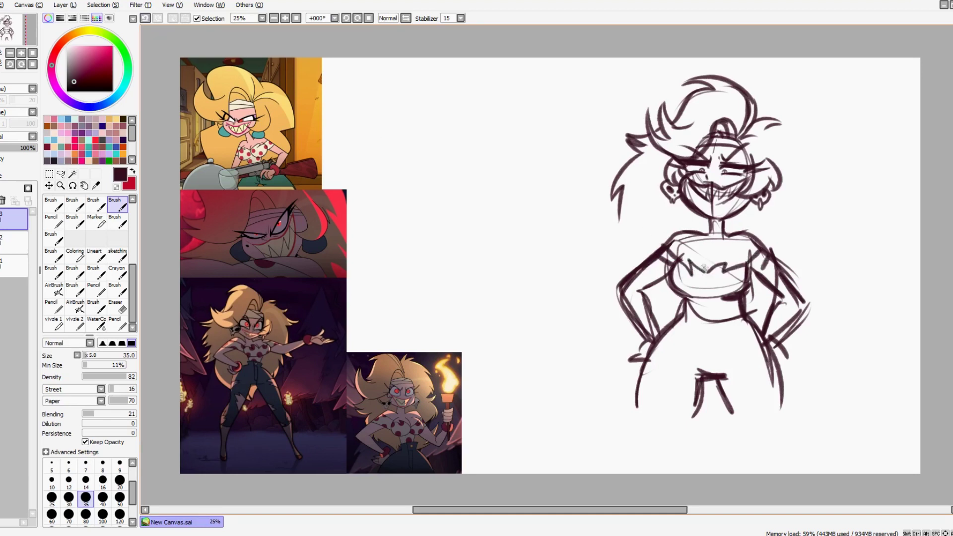
drag(672, 236, 715, 220)
drag(717, 219, 738, 238)
- Sketch the wristbands and hands on the hips, and detail the trousers with waistband, fly and torn edges
drag(648, 313, 665, 340)
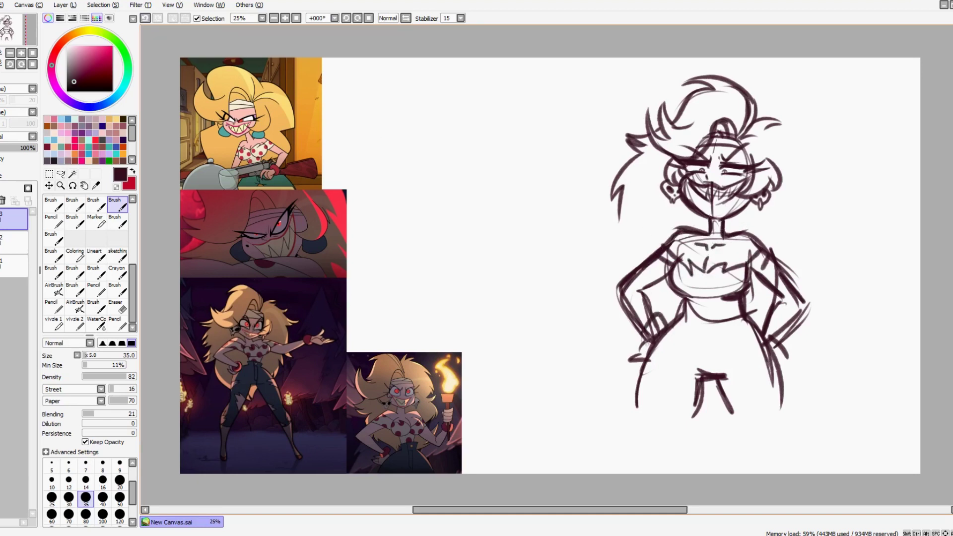
drag(782, 303, 776, 346)
mouse_move(677, 313)
mouse_down()
mouse_move(742, 311)
mouse_move(709, 361)
mouse_move(676, 345)
mouse_move(676, 355)
mouse_up()
drag(667, 387, 687, 418)
drag(739, 353, 766, 359)
drag(743, 362, 760, 365)
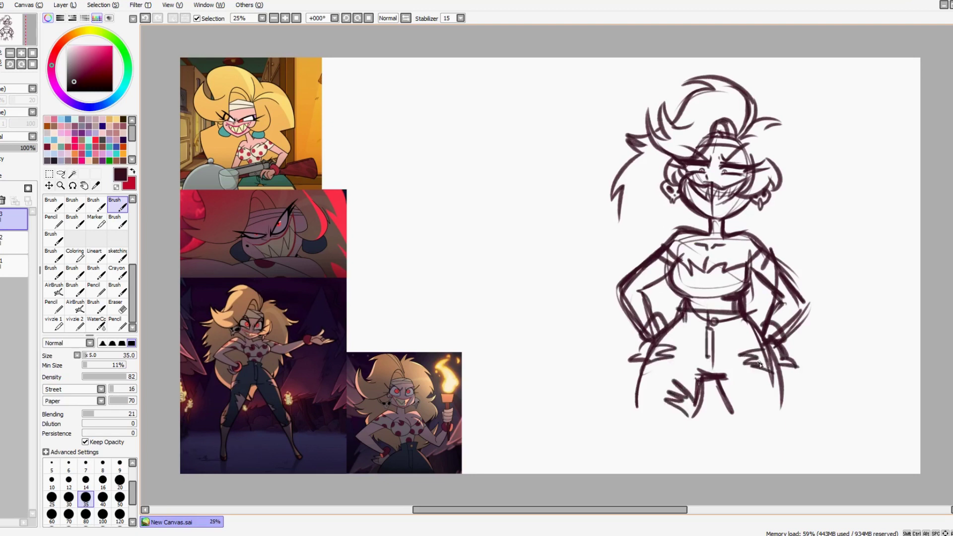
- Rough in the long shaggy hair down both sides of the body, correcting the left locks with the eraser
drag(621, 194, 626, 281)
mouse_move(775, 120)
mouse_down()
mouse_move(831, 133)
mouse_move(834, 188)
mouse_move(795, 286)
mouse_move(796, 345)
mouse_up()
key(e)
drag(618, 189, 593, 258)
key(b)
mouse_move(633, 155)
mouse_down()
mouse_move(599, 211)
mouse_move(645, 264)
mouse_up()
- Undo the unwanted hair strokes and outline the jagged hair on the right side down to the elbow
click(145, 18)
click(144, 18)
click(145, 18)
click(146, 18)
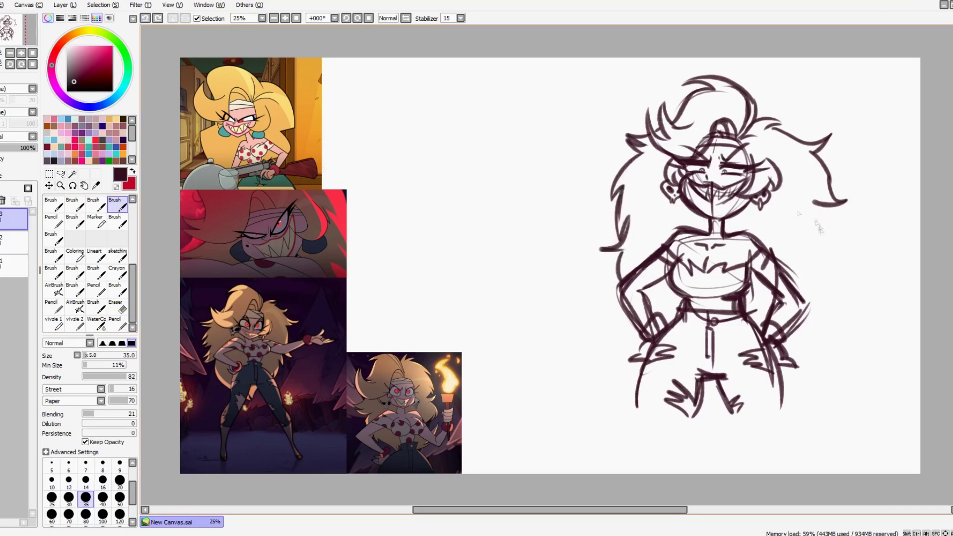
click(145, 18)
click(145, 18)
mouse_move(825, 153)
mouse_down()
mouse_move(823, 273)
mouse_move(796, 354)
mouse_up()
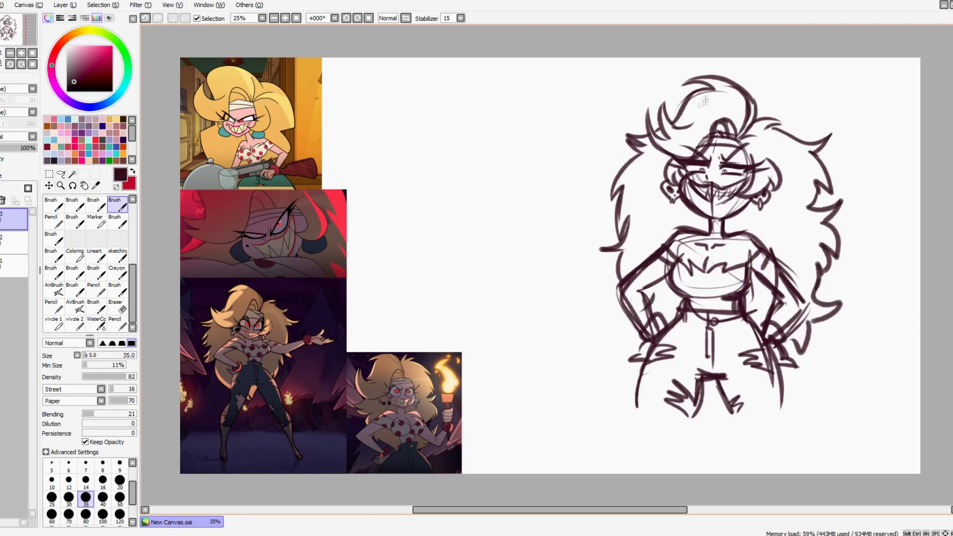
- Erase the lines overlapping the front hair, and clear the old mouth and face lines on the body sketch layer
key(e)
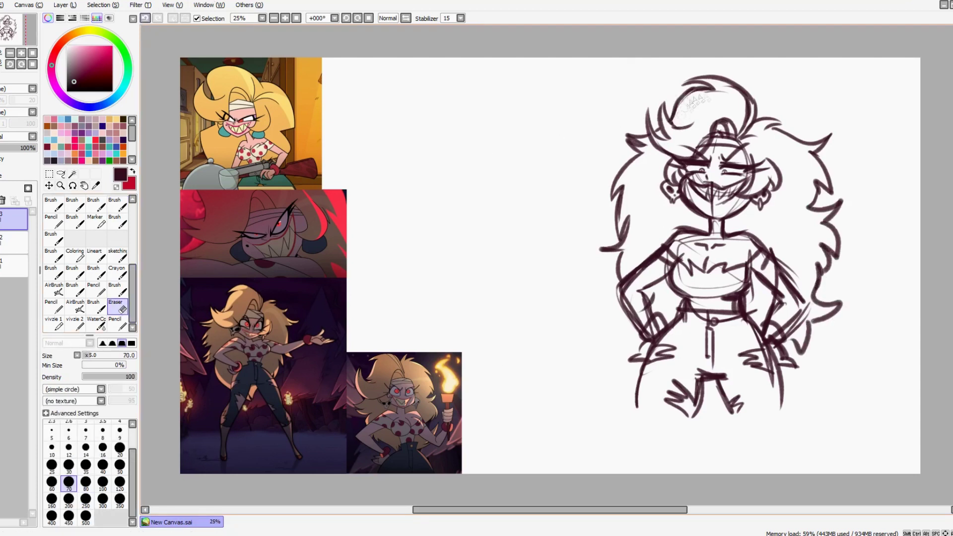
mouse_move(697, 147)
mouse_down()
mouse_move(693, 156)
mouse_move(702, 142)
mouse_up()
key(Page_Down)
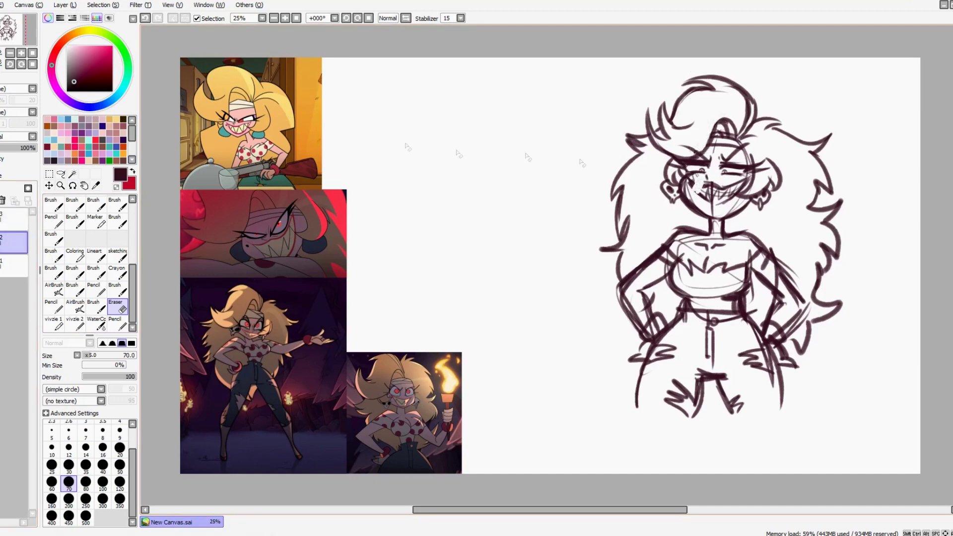
click(22, 53)
mouse_move(730, 154)
mouse_down()
mouse_move(742, 176)
mouse_move(781, 183)
mouse_move(729, 156)
mouse_move(767, 184)
mouse_move(803, 155)
mouse_up()
- Redraw the jawline and try out a plain smile curve, undoing the smile
key(b)
mouse_move(732, 147)
mouse_down()
mouse_move(762, 188)
mouse_move(809, 159)
mouse_up()
drag(815, 146, 780, 187)
key(ctrl+z)
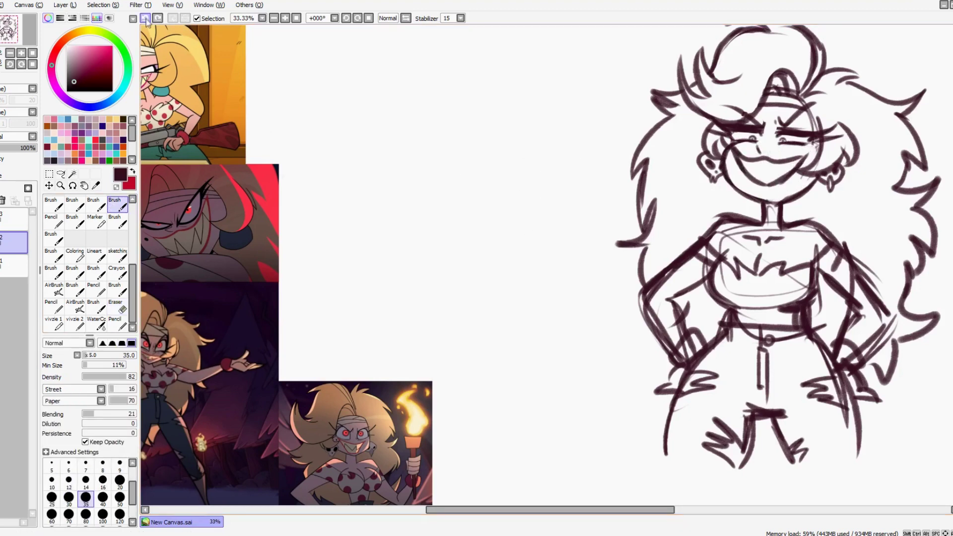
key(ctrl+z)
key(ctrl+y)
key(ctrl+z)
key(ctrl+y)
key(ctrl+z)
- Draw a wide open grin with sharp teeth and transform the lassoed mouth to fit the face
scroll(598, 463, left, 1)
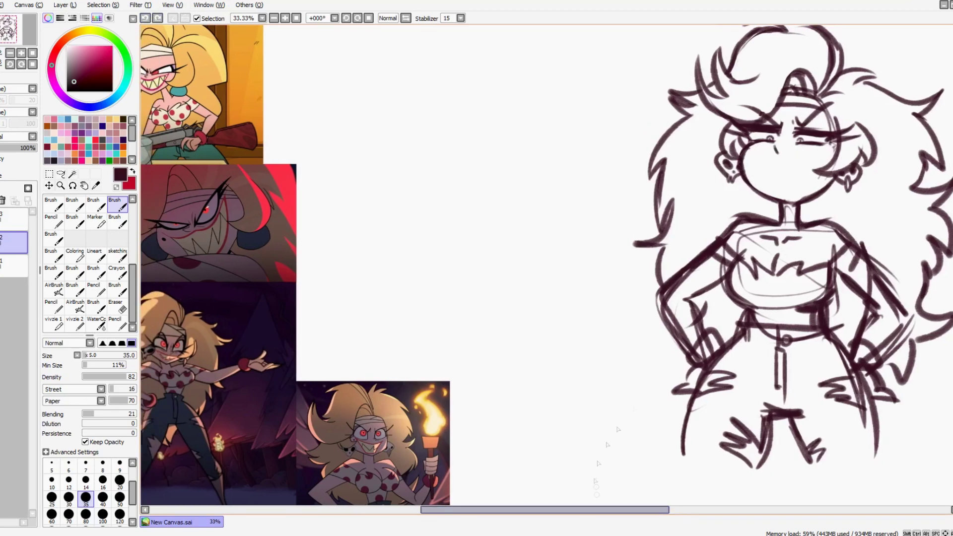
drag(752, 157, 816, 154)
mouse_move(752, 165)
mouse_down()
mouse_move(815, 166)
mouse_move(790, 163)
mouse_move(816, 158)
mouse_move(822, 171)
mouse_move(815, 145)
mouse_up()
click(60, 173)
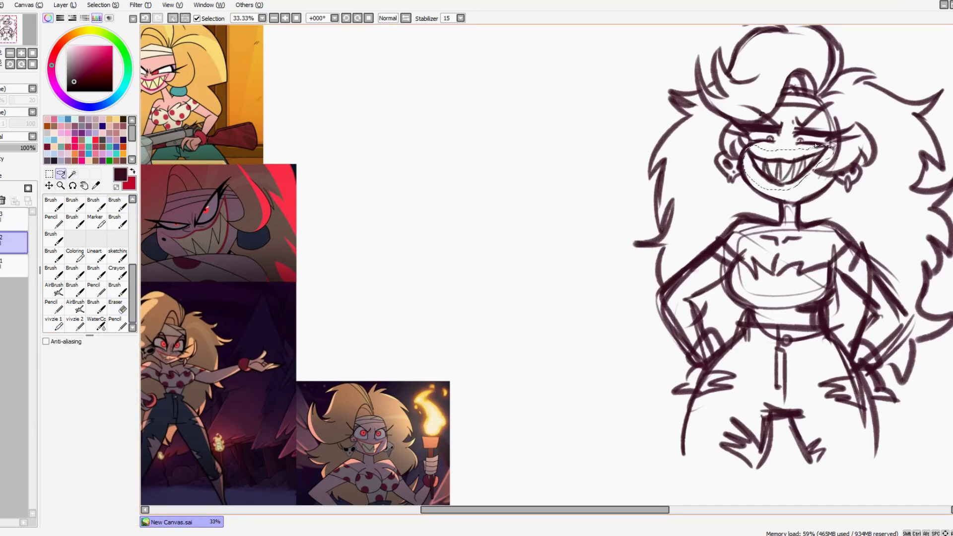
key(ctrl+t)
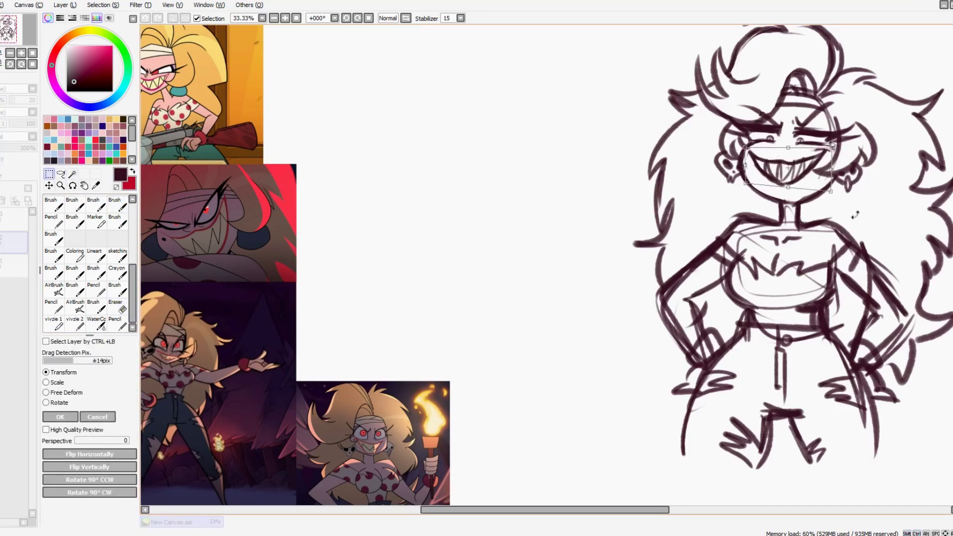
key(Return)
- Clean up the nose, brow and cheek details and redraw the chin line
key(e)
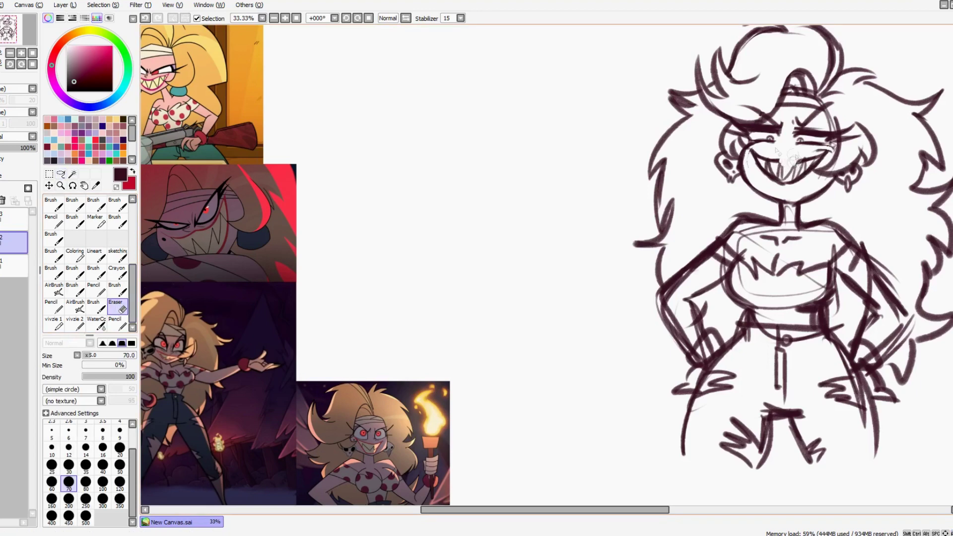
key(b)
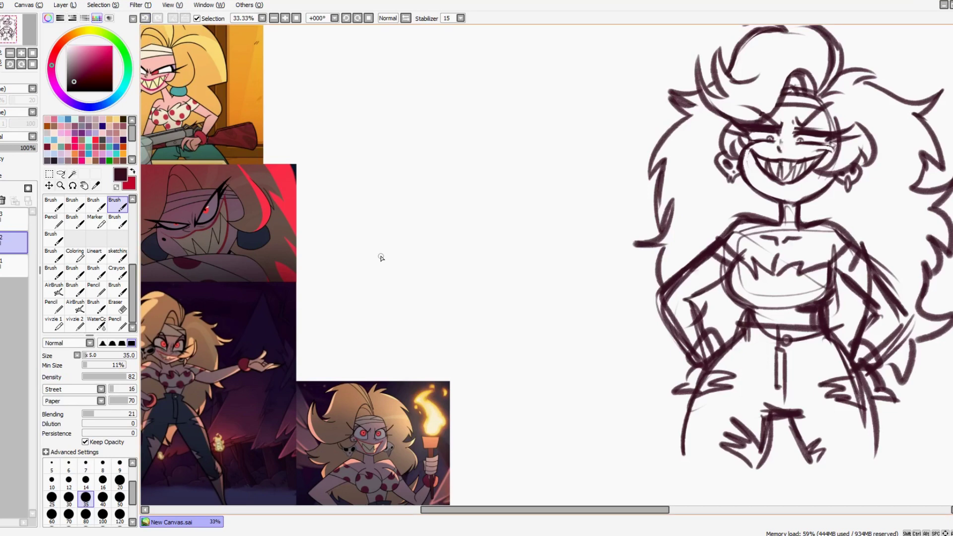
key(e)
key(b)
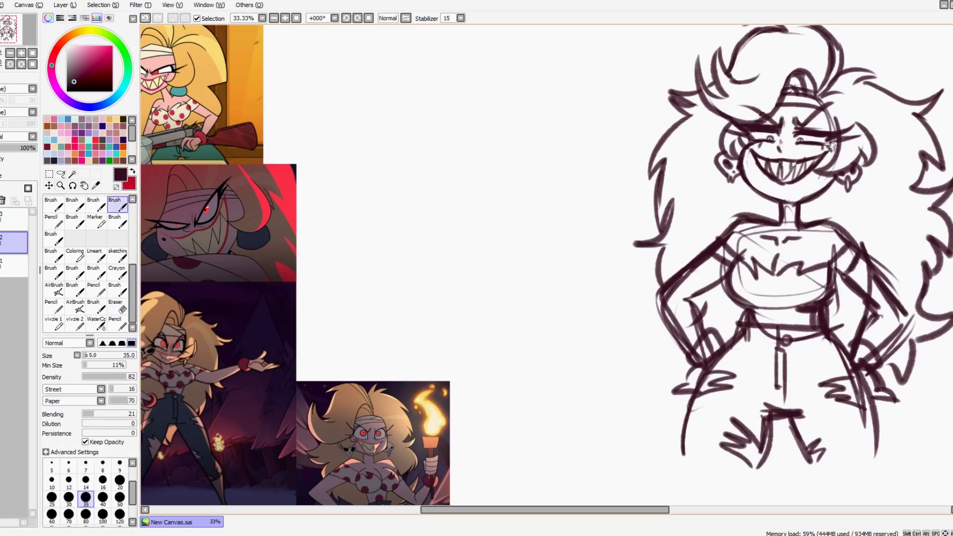
key(ctrl+minus)
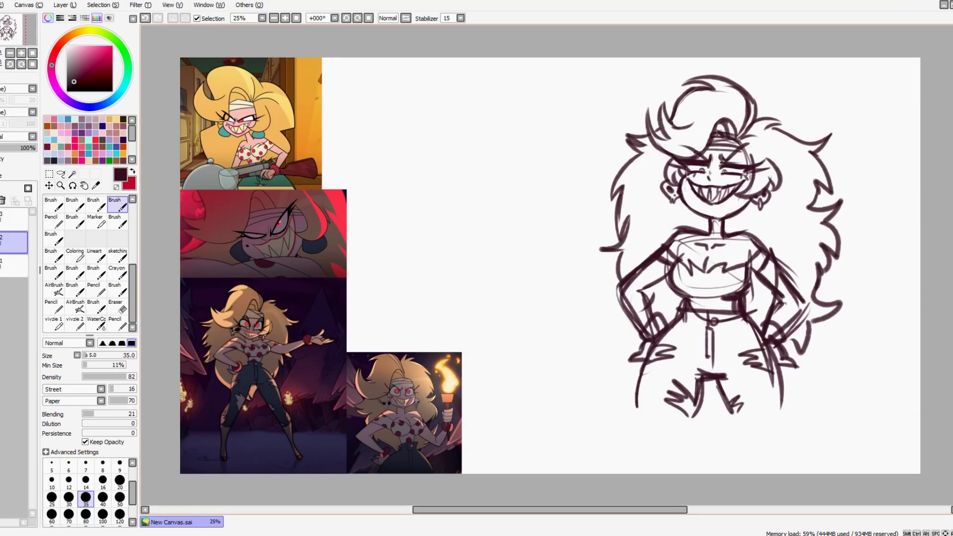
key(ctrl+z)
drag(688, 204, 720, 221)
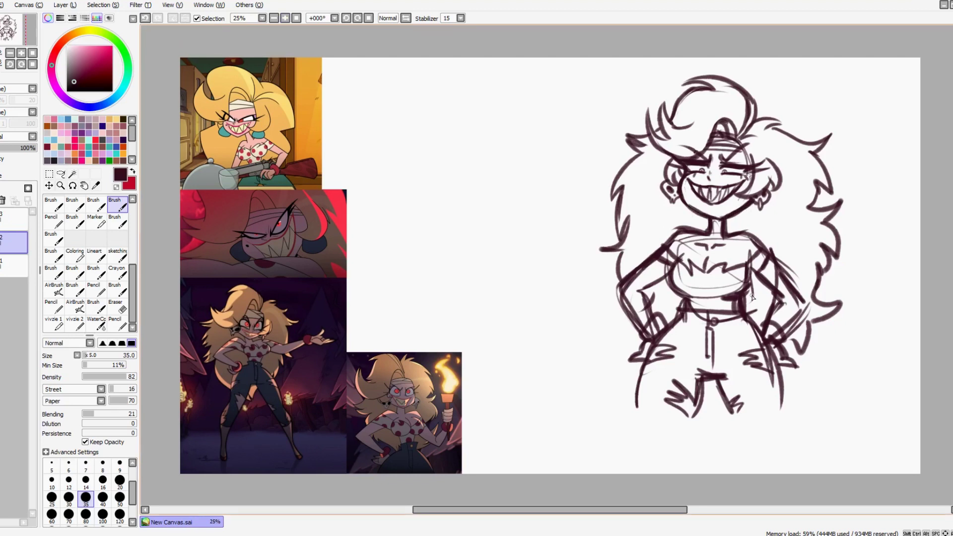
- Lasso the head with its front hair, merge the two sketch layers and transform the head slightly smaller
key(l)
mouse_move(638, 84)
mouse_down()
mouse_move(657, 208)
mouse_move(790, 149)
mouse_move(718, 58)
mouse_move(641, 87)
mouse_up()
key(ctrl+t)
click(90, 416)
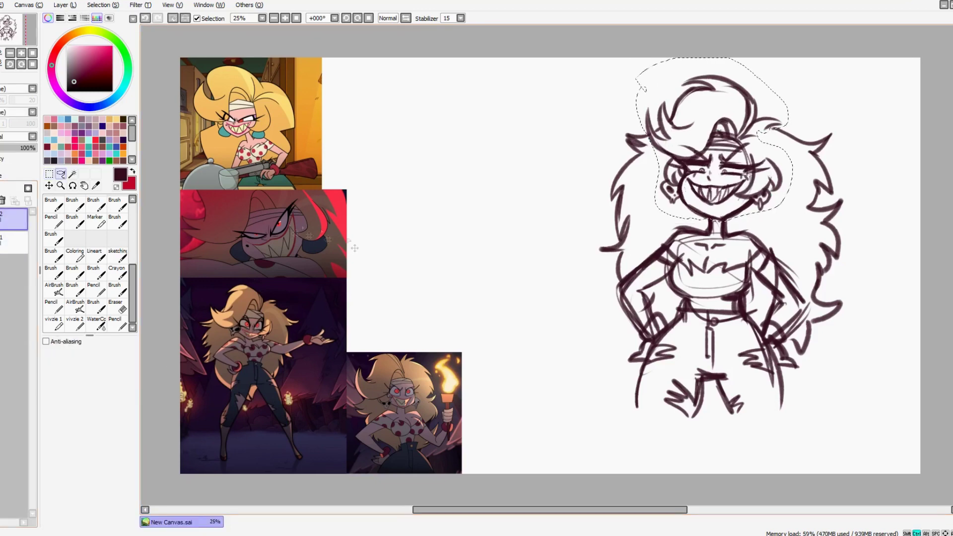
key(ctrl+t)
key(Return)
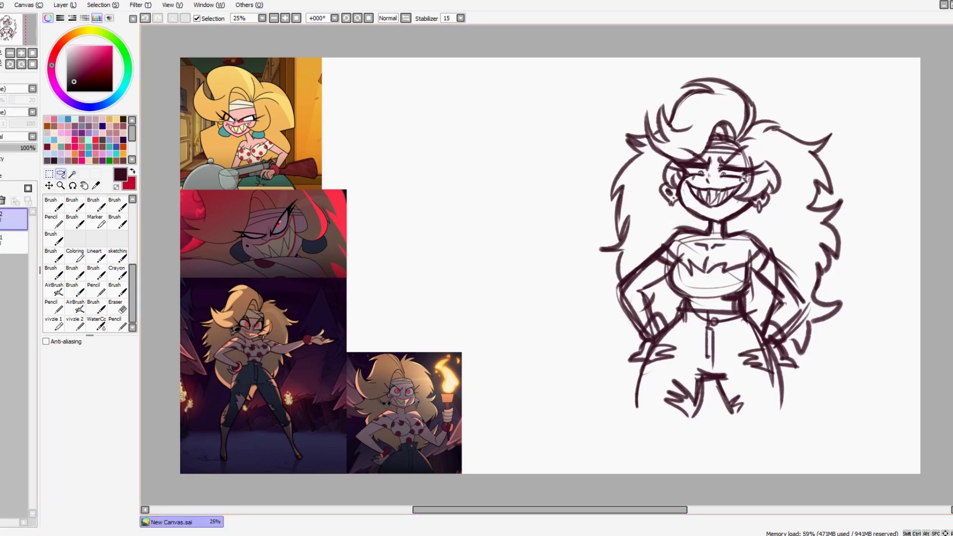
- Enlarge the whole figure sketch until it fills the height of the canvas
key(ctrl+t)
mouse_move(648, 175)
mouse_down()
mouse_move(797, 102)
mouse_move(873, 85)
mouse_up()
key(Return)
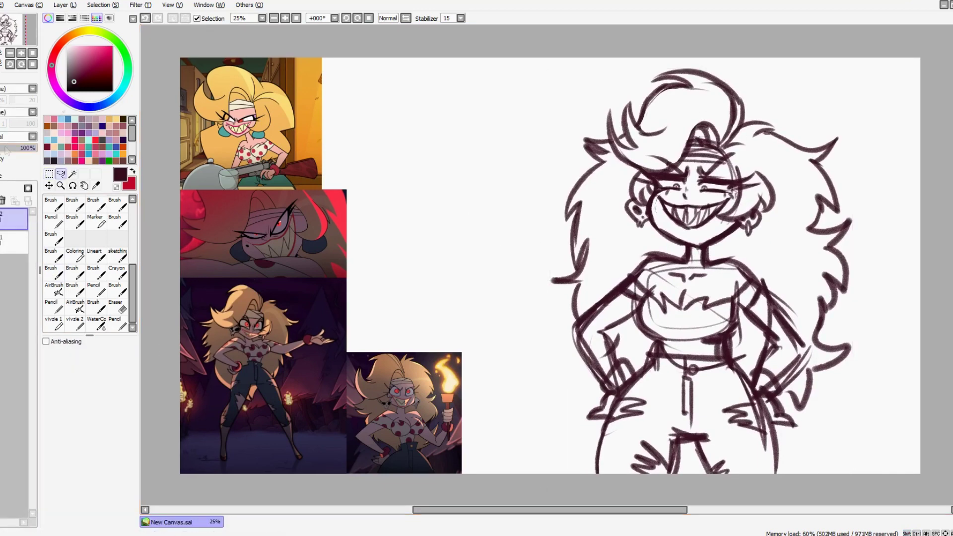
- Fade the sketch layer, add a layer above it and set the Pencil to black at size 16
click(6, 148)
click(10, 52)
click(118, 323)
scroll(721, 187, up, 4)
click(112, 91)
click(103, 449)
- Ink the thick, angled right eyebrow with the small frown line beside its inner end
drag(637, 130, 761, 74)
key(ctrl+z)
key(ctrl+y)
key(ctrl+z)
key(ctrl+y)
drag(643, 144, 714, 101)
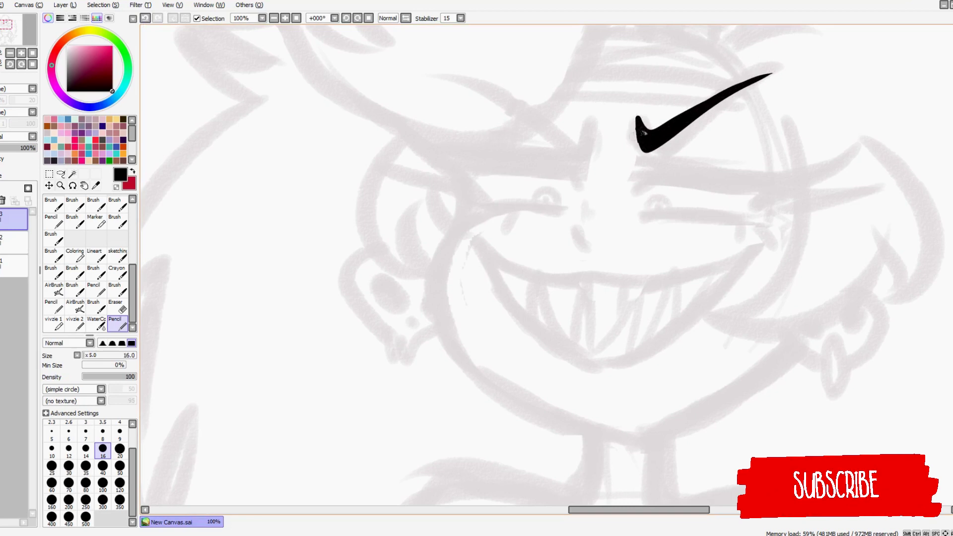
drag(636, 127, 633, 149)
- Ink the left eyebrow and outline the right eye's upper lid with its crease and two long outer lashes
drag(448, 81, 595, 148)
mouse_move(506, 102)
mouse_down()
mouse_move(593, 144)
mouse_move(592, 155)
mouse_move(737, 163)
mouse_up()
drag(628, 172, 774, 173)
mouse_move(629, 198)
mouse_down()
mouse_move(774, 194)
mouse_move(876, 131)
mouse_up()
mouse_move(877, 130)
mouse_down()
mouse_move(909, 175)
mouse_move(765, 216)
mouse_up()
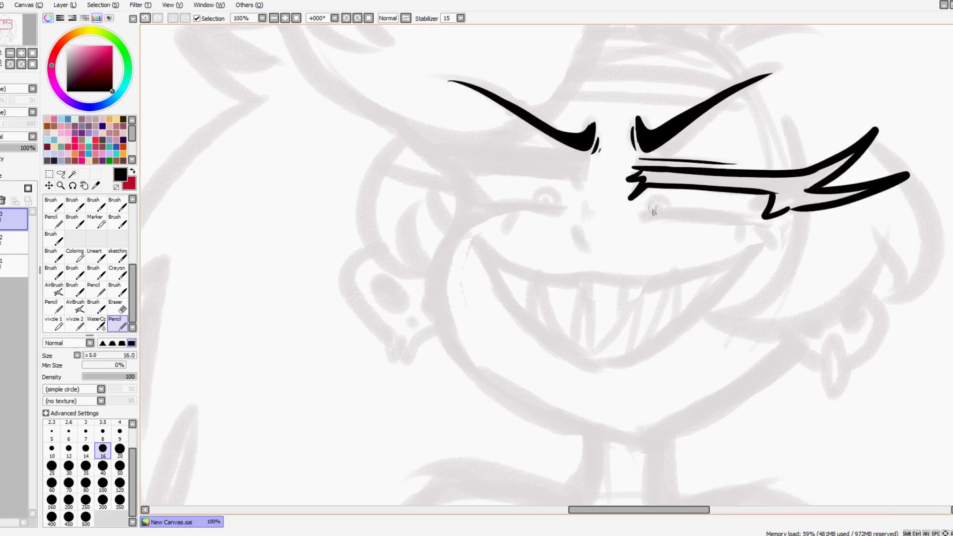
- Ink the right eye's iris, lower lid and lower lashes, and fill its upper lid and outer lashes solid black
mouse_move(654, 212)
mouse_down()
mouse_move(759, 213)
mouse_move(742, 221)
mouse_move(749, 240)
mouse_up()
drag(773, 240, 765, 217)
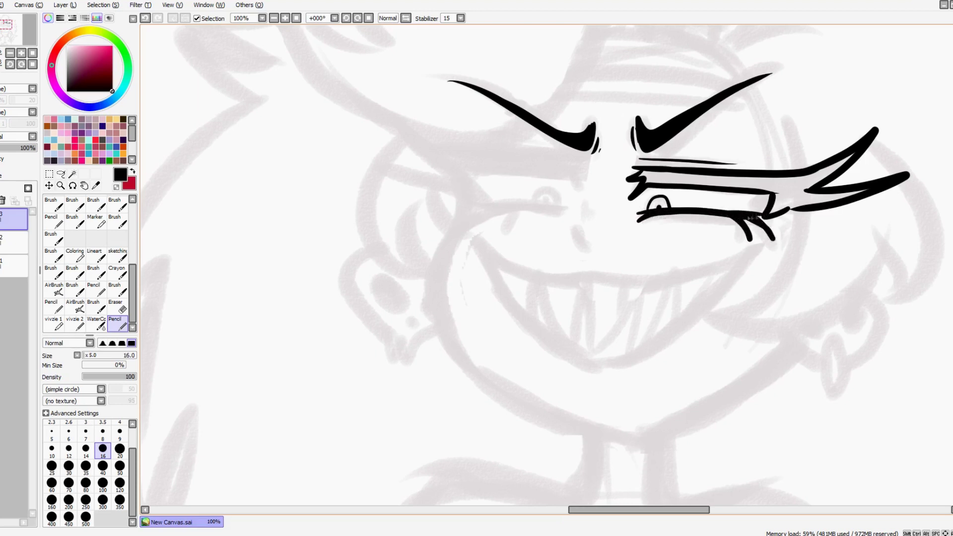
key(w)
click(659, 204)
click(705, 182)
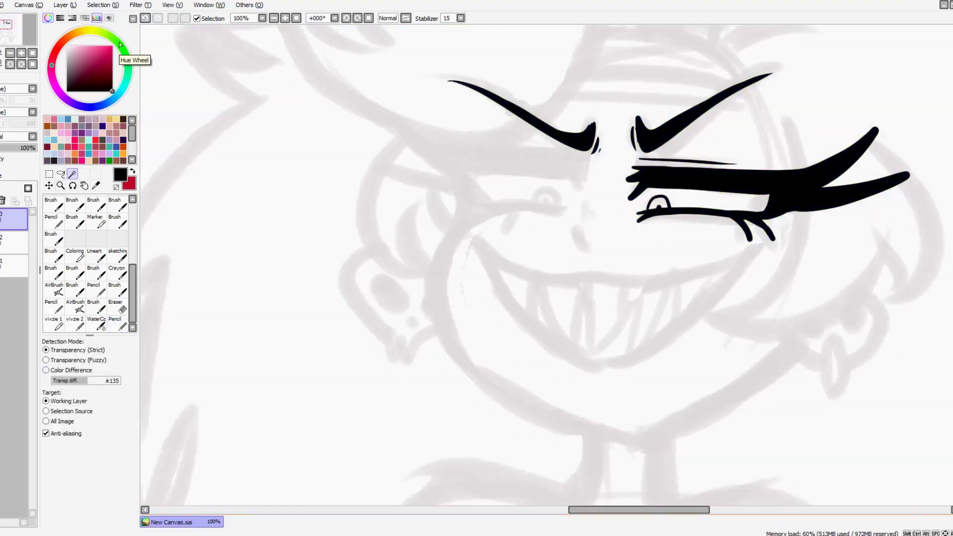
key(e)
key(n)
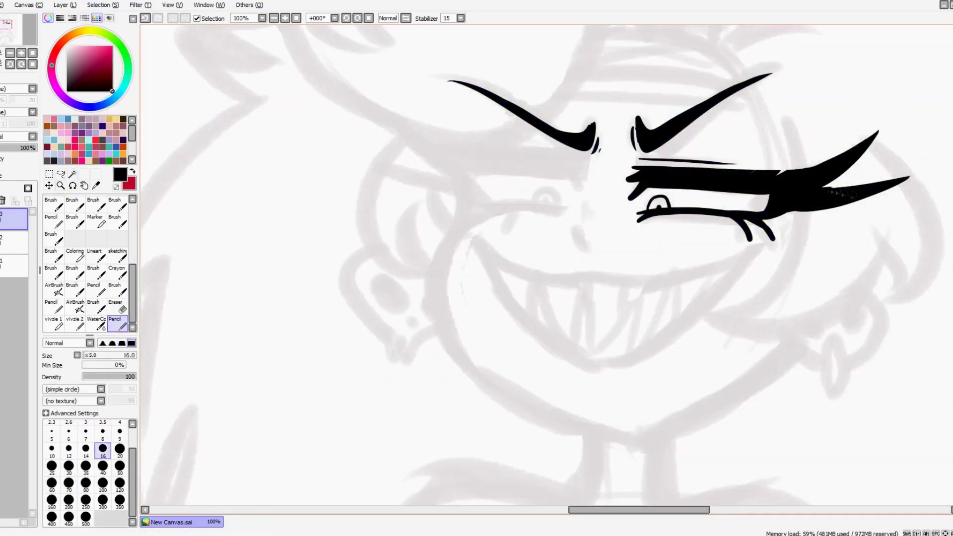
- Ink the nose with a short curved stroke and small hatch lines on its bridge
scroll(762, 238, left, 3)
drag(678, 228, 688, 247)
drag(690, 208, 687, 225)
drag(695, 211, 692, 223)
- Outline the left eye's upper lid with its crease and long outer lashes
mouse_move(586, 142)
mouse_down()
mouse_move(667, 146)
mouse_move(546, 145)
mouse_up()
mouse_move(692, 160)
mouse_down()
mouse_move(576, 171)
mouse_move(595, 201)
mouse_up()
mouse_move(593, 201)
mouse_down()
mouse_move(496, 130)
mouse_move(551, 147)
mouse_up()
mouse_move(564, 183)
mouse_down()
mouse_move(497, 170)
mouse_move(580, 195)
mouse_up()
- Undo the first strokes under the left eye and ink its lower lid with the lower lashes
drag(637, 202, 660, 203)
mouse_move(596, 202)
mouse_down()
mouse_move(673, 209)
mouse_move(581, 207)
mouse_up()
key(ctrl+z)
key(ctrl+z)
key(ctrl+z)
mouse_move(598, 203)
mouse_down()
mouse_move(565, 216)
mouse_move(606, 208)
mouse_up()
drag(601, 206, 660, 210)
drag(600, 224, 611, 206)
- Ink the left eye's half-hidden round iris with its pupil resting on the lower lid
drag(637, 203, 662, 204)
key(ctrl+z)
key(ctrl+z)
click(648, 204)
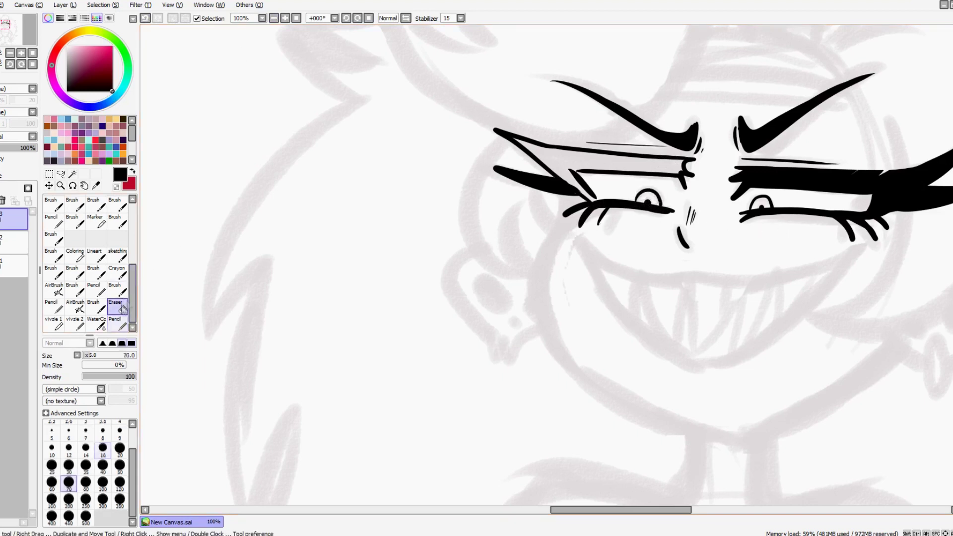
- Remove the right eye's iris, redraw it with its pupil, and set the pencil size to 12
key(ctrl+z)
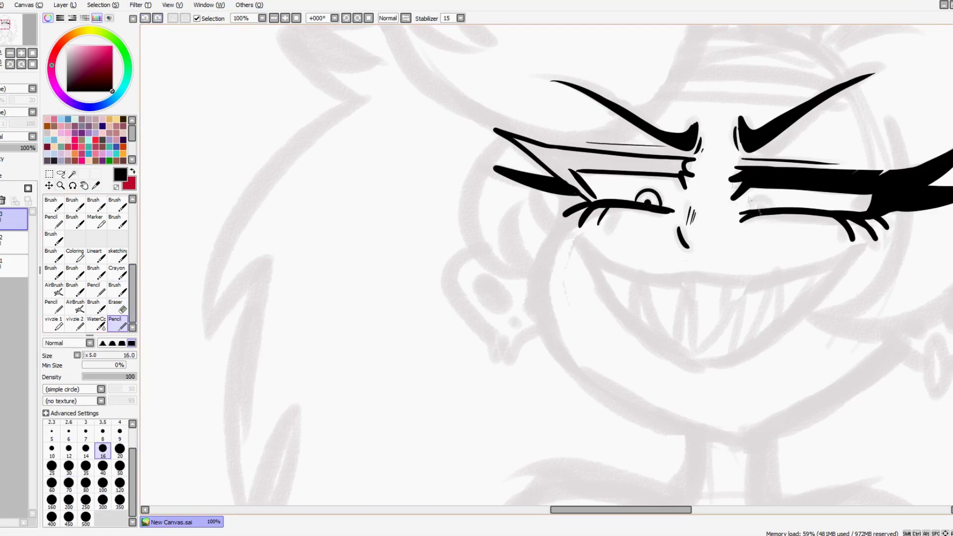
drag(746, 211, 776, 208)
key(ctrl+z)
click(759, 208)
click(68, 449)
- Compare the eyes with and without the last stroke and check how both look together
key(ctrl+y)
key(ctrl+z)
key(ctrl+y)
key(ctrl+z)
key(ctrl+y)
key(ctrl+z)
key(ctrl+y)
key(ctrl+z)
scroll(546, 248, down, 5)
scroll(546, 249, up, 5)
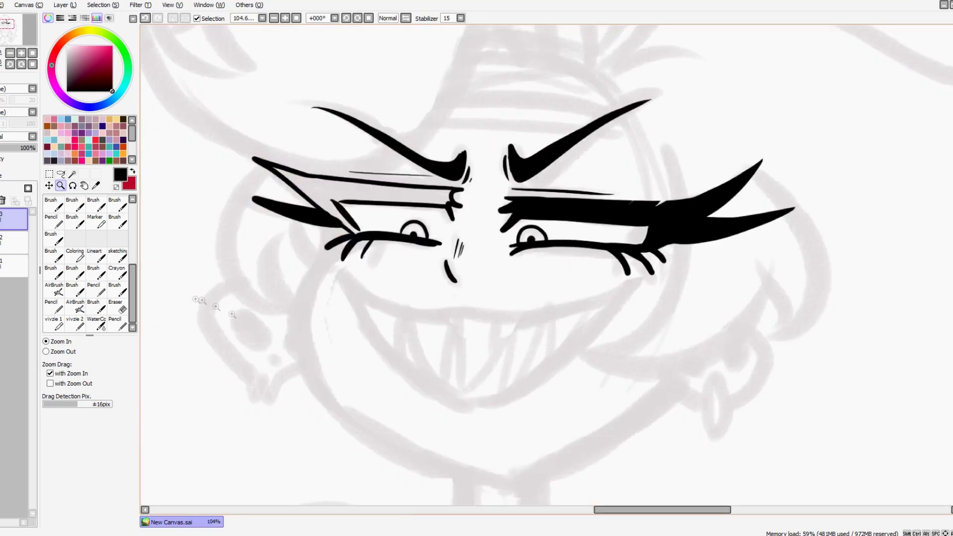
- Fill the left eye's upper lid and upper outer lashes solid black
drag(606, 510, 600, 509)
click(73, 173)
click(248, 224)
click(103, 4)
click(115, 36)
key(ctrl+z)
key(ctrl+z)
- Sharpen the outer and lower lash tips of both eyes with the eraser
key(e)
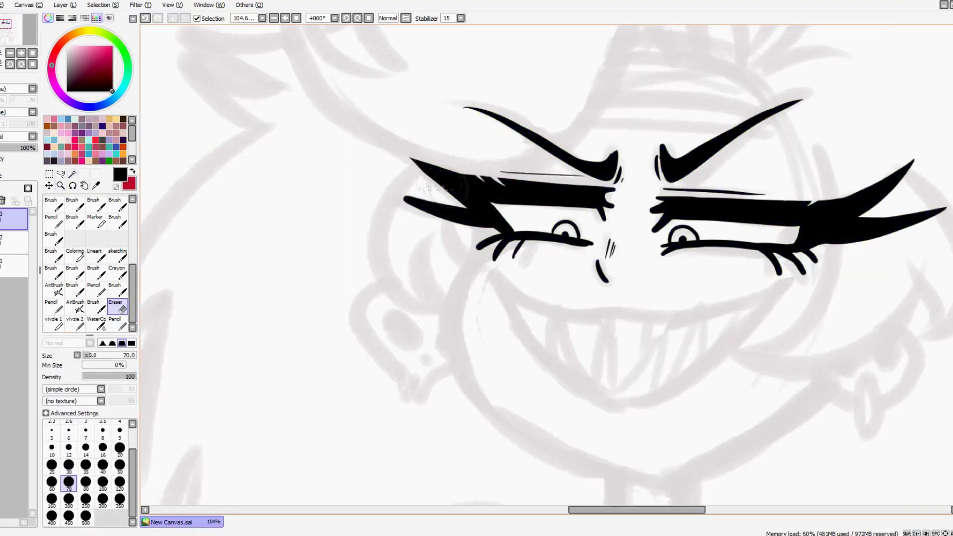
drag(497, 256, 510, 251)
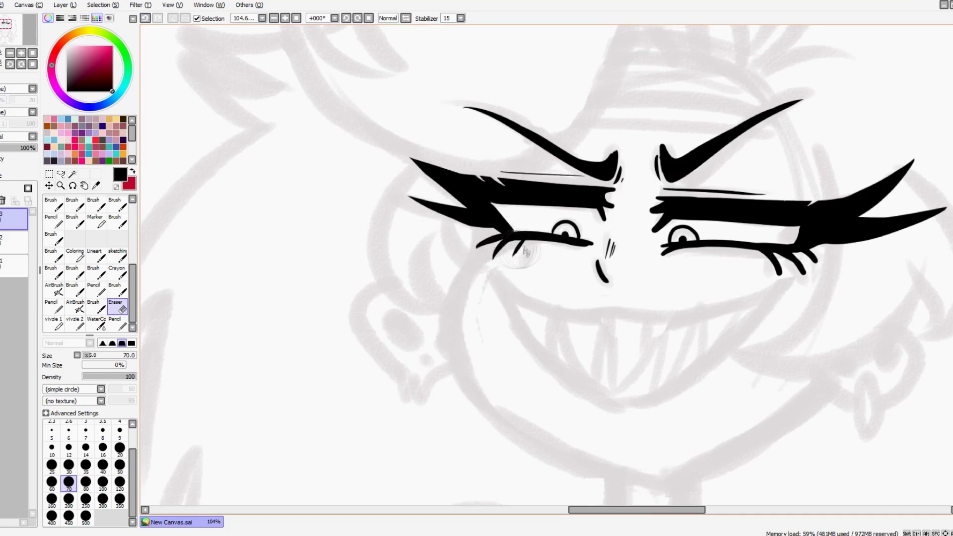
drag(774, 268, 801, 256)
mouse_move(638, 510)
mouse_down()
mouse_move(628, 510)
mouse_move(646, 512)
mouse_up()
- Ink the wide grin's outline and divide it into long sharp teeth with the pencil at size 12
key(n)
scroll(496, 298, down, 3)
drag(376, 196, 690, 194)
mouse_move(637, 221)
mouse_down()
mouse_move(633, 255)
mouse_move(556, 323)
mouse_up()
drag(556, 236, 504, 330)
drag(489, 231, 469, 325)
drag(432, 234, 469, 327)
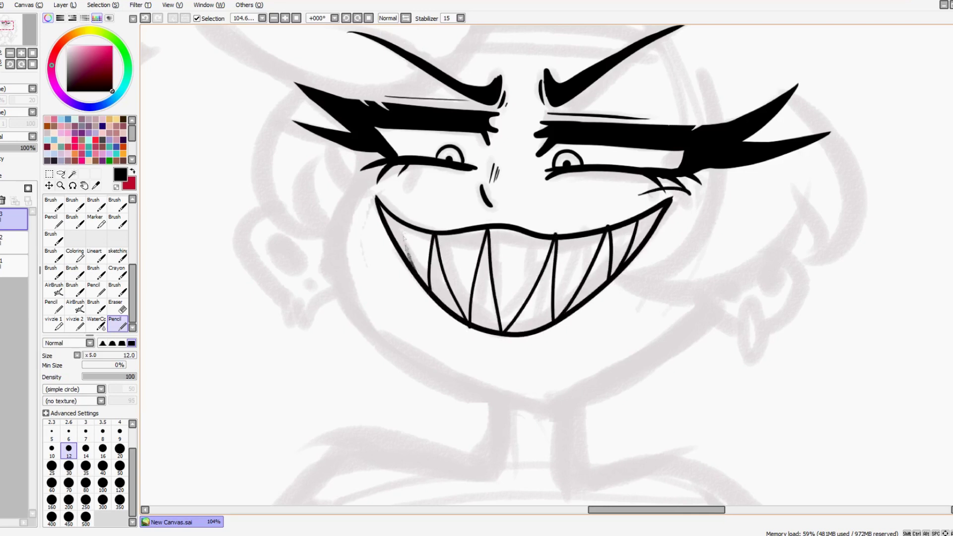
drag(397, 224, 417, 271)
- Clean up the upper lip line with the eraser at size 35 and thicken the mouth's right corner
key(e)
key(bracketleft)
key(bracketleft)
key(bracketleft)
key(bracketleft)
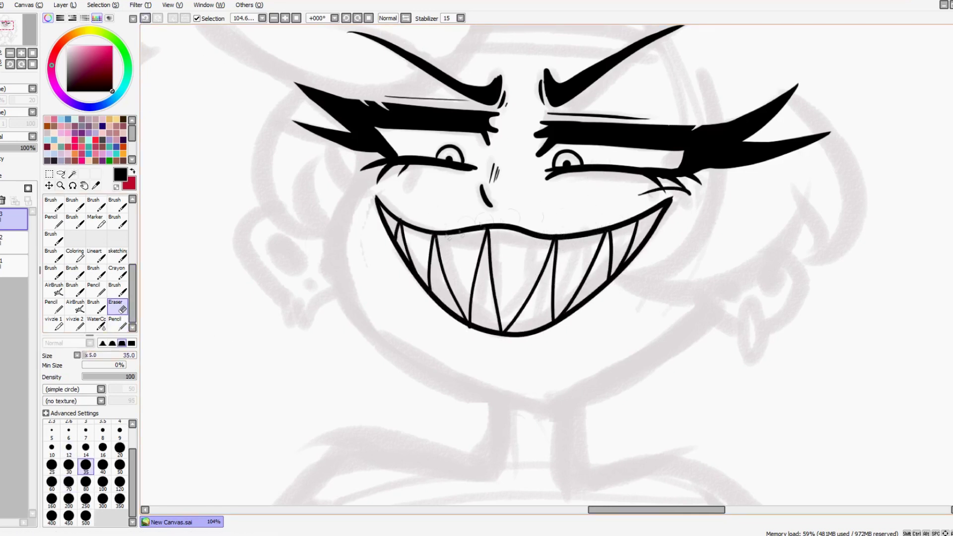
key(n)
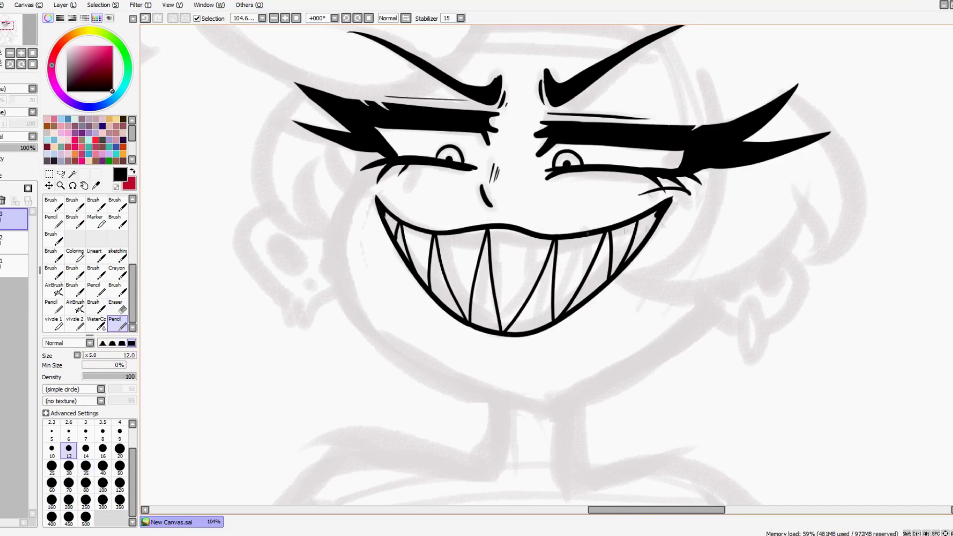
- Check the inked face against the whole sketch and the reference images
scroll(503, 233, down, 5)
key(ctrl+space)
click(745, 212)
alt+click(745, 213)
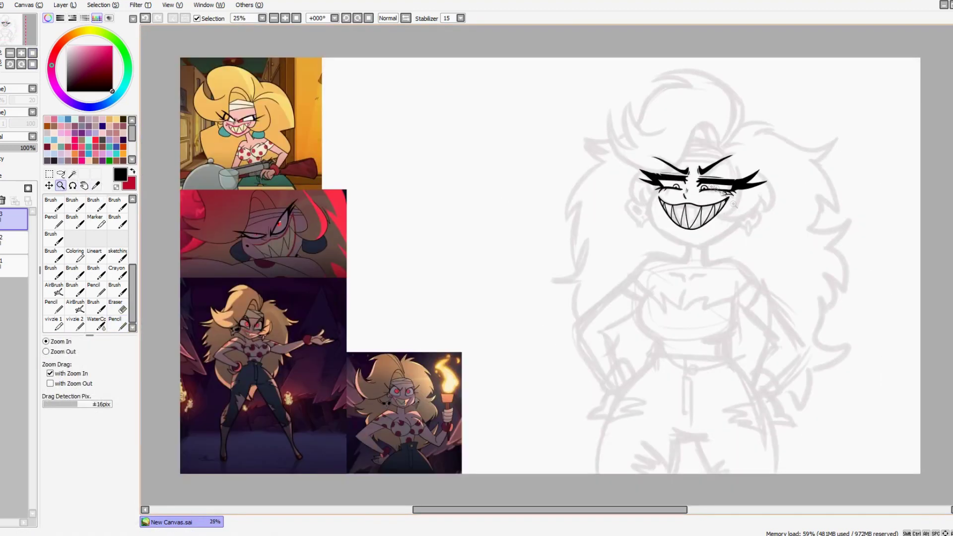
scroll(745, 213, up, 5)
click(383, 205)
scroll(383, 206, down, 5)
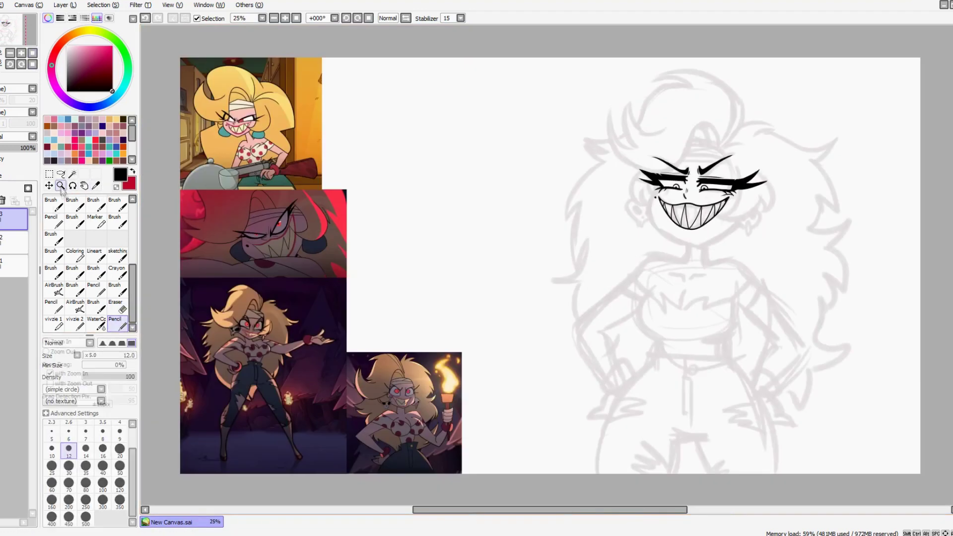
- Ink the face's right edge and the curled hair lock beside it, plus a beauty mark on the left cheek
key(ctrl+space)
drag(585, 146, 839, 298)
drag(623, 104, 558, 254)
mouse_move(557, 256)
mouse_down()
mouse_move(700, 245)
mouse_move(686, 113)
mouse_up()
key(ctrl+z)
drag(701, 246, 684, 113)
mouse_move(693, 182)
mouse_down()
mouse_move(701, 244)
mouse_move(696, 186)
mouse_up()
key(ctrl+z)
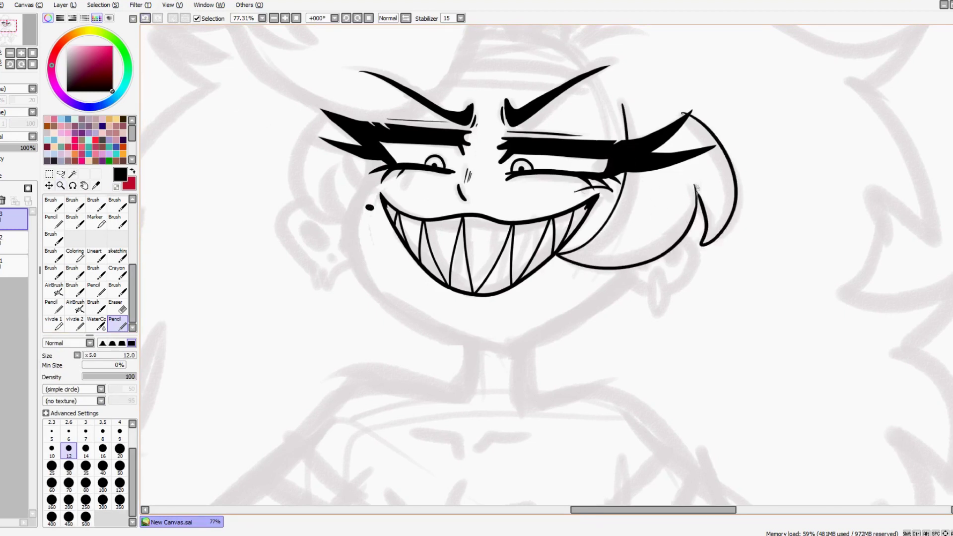
- Ink the skull earring under the right hair lock with black eye sockets and a hanging fang
mouse_move(623, 267)
mouse_down()
mouse_move(664, 315)
mouse_move(698, 246)
mouse_up()
drag(677, 250, 675, 268)
drag(631, 268, 646, 276)
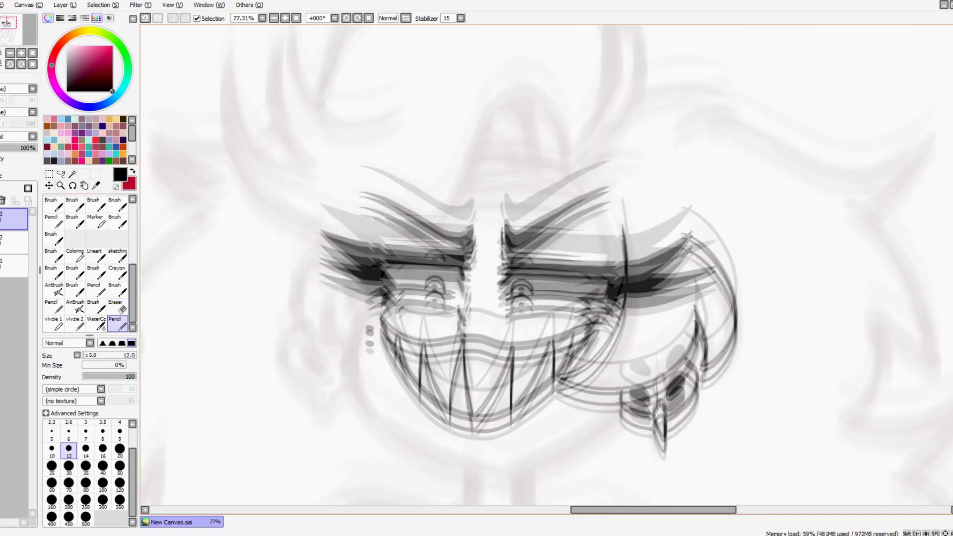
- Ink the forehead's right contour and the large pointed fringe sweeping over the left brow
scroll(544, 254, up, 5)
click(120, 432)
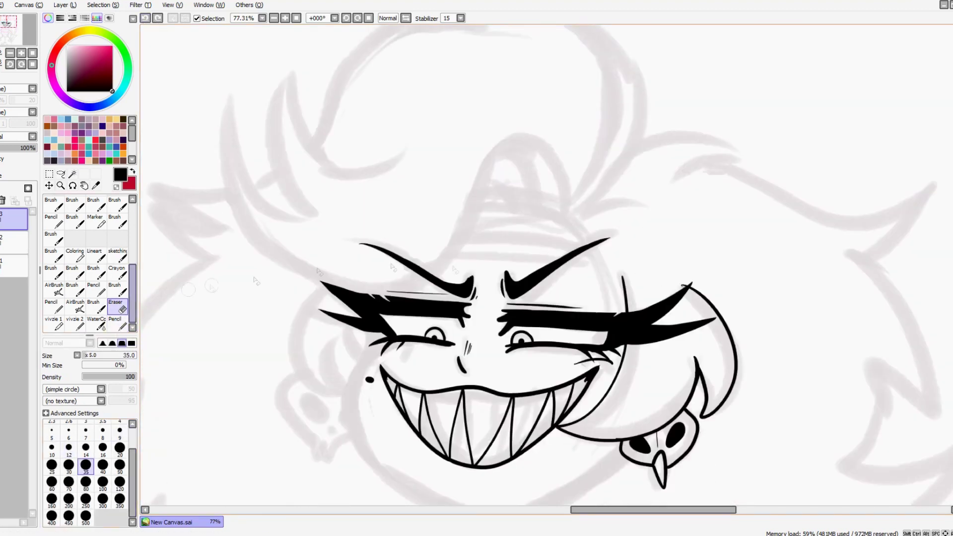
drag(621, 313, 469, 210)
mouse_move(565, 217)
mouse_down()
mouse_move(563, 180)
mouse_move(233, 89)
mouse_up()
drag(234, 89, 319, 224)
- Ink the headband's fold lines and the curved strand lines in the tuft above it at size 10
click(51, 449)
drag(596, 267, 451, 260)
mouse_move(463, 241)
mouse_down()
mouse_move(574, 240)
mouse_move(469, 229)
mouse_up()
key(e)
key(n)
drag(540, 209, 509, 140)
drag(505, 204, 496, 168)
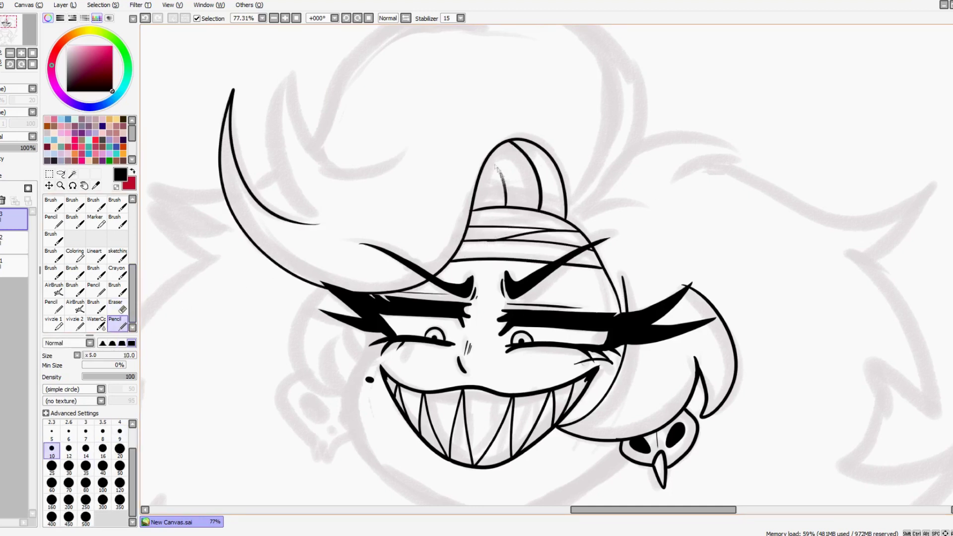
- Ink the rounded hair lock beside the left cheek with its inner strand
scroll(581, 218, down, 5)
drag(325, 135, 348, 201)
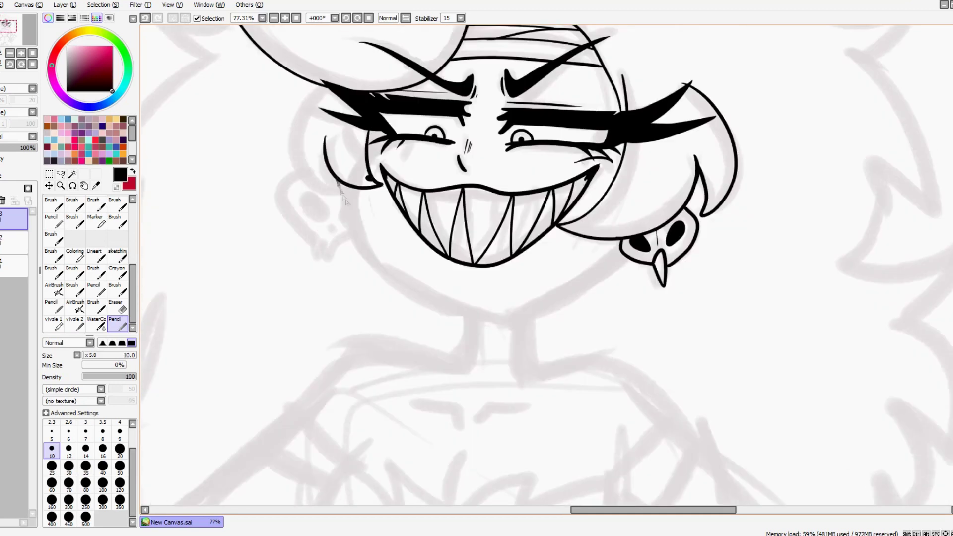
drag(321, 84, 348, 201)
key(ctrl+z)
- Ink the left skull earring with black eye sockets, a small nose and a jagged lower edge
drag(298, 171, 304, 242)
drag(303, 195, 313, 221)
key(ctrl+z)
- Ink the left half of the jawline and adjust it to the sketch with a transform
mouse_move(349, 193)
mouse_down()
mouse_move(459, 305)
mouse_move(489, 310)
mouse_up()
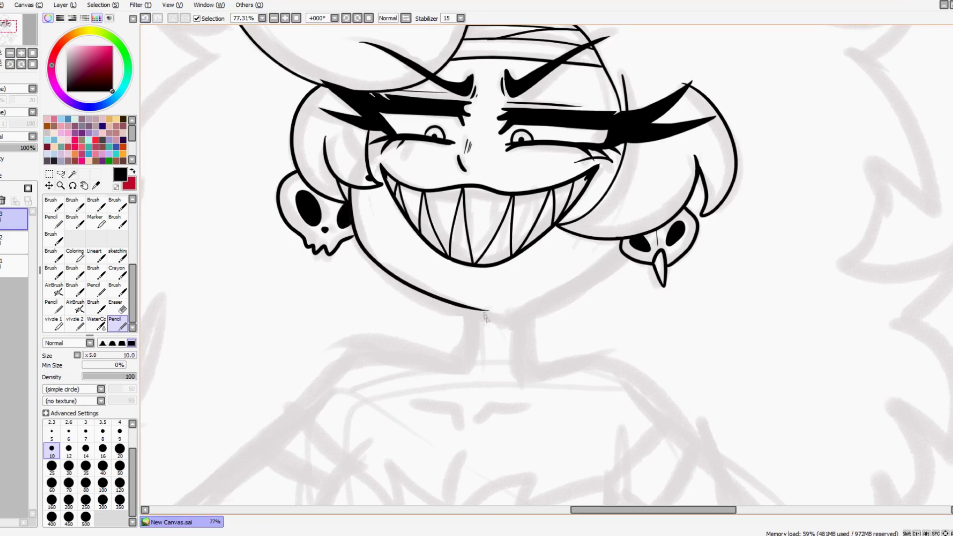
click(61, 173)
mouse_move(356, 211)
mouse_down()
mouse_move(397, 312)
mouse_move(574, 293)
mouse_up()
key(ctrl+t)
key(Return)
key(ctrl+d)
- Ink the right half of the jawline from the chin up to the skull earring
key(n)
mouse_move(472, 312)
mouse_down()
mouse_move(502, 320)
mouse_move(620, 254)
mouse_up()
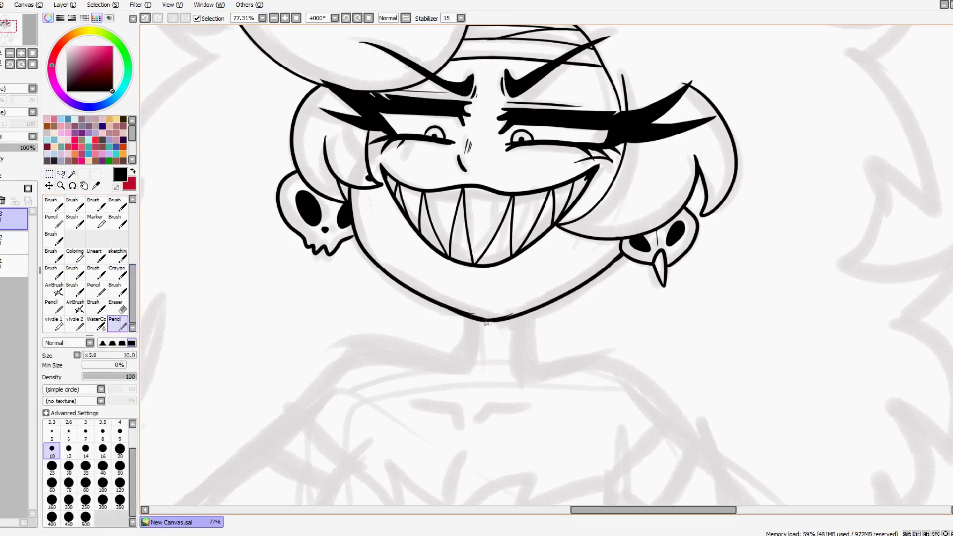
key(e)
key(n)
- Ink both sides of the neck running into the curved shoulder lines
drag(461, 357, 300, 403)
drag(530, 366, 673, 380)
scroll(595, 298, down, 5)
key(ctrl+z)
drag(532, 121, 678, 166)
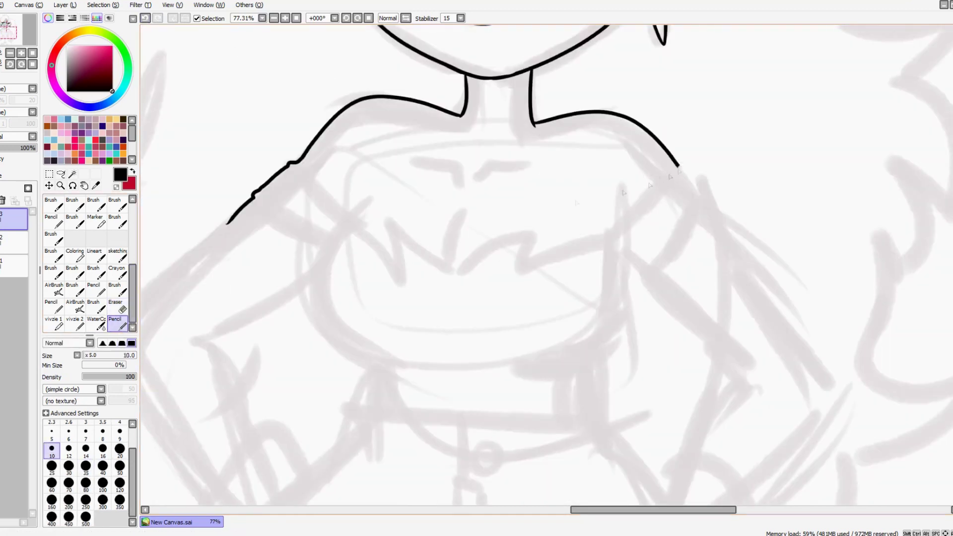
- Ink the collarbones, the rounded chest outline and the top's jagged neckline with a cleavage line
drag(369, 195, 402, 372)
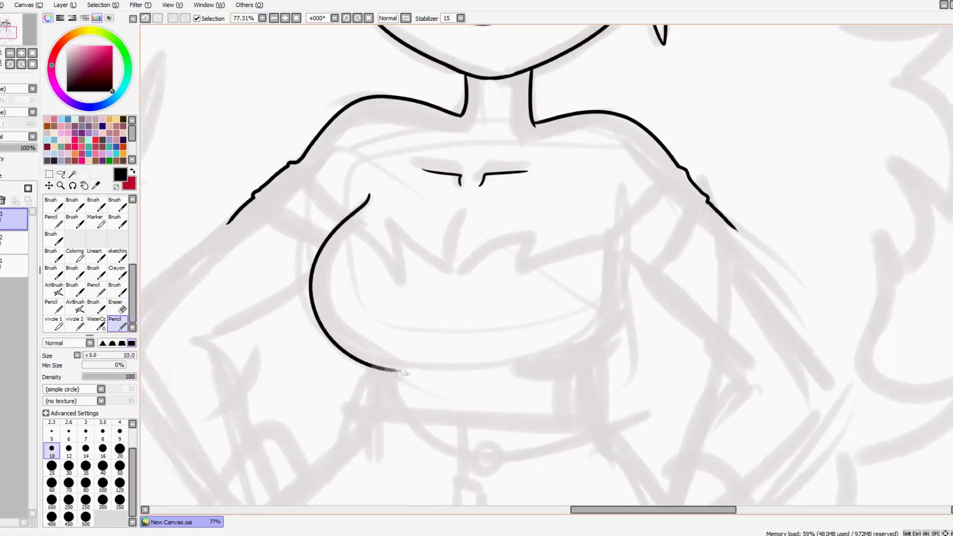
drag(447, 353, 626, 223)
key(ctrl+z)
mouse_move(467, 364)
mouse_down()
mouse_move(622, 228)
mouse_move(468, 270)
mouse_move(407, 236)
mouse_move(347, 218)
mouse_up()
drag(449, 266, 466, 211)
- Ink the waist and the trousers' top edge, and close the off-shoulder sleeve bands on both arms
scroll(750, 215, down, 3)
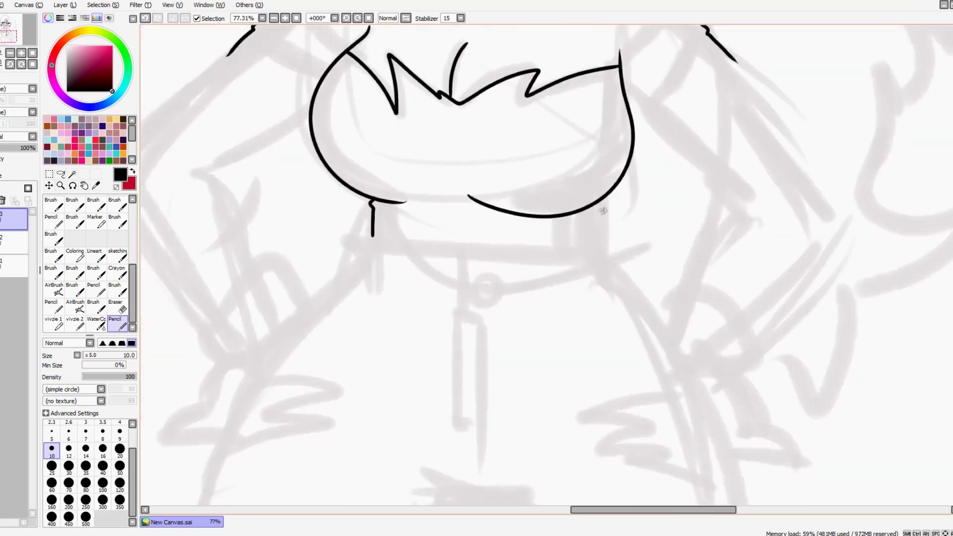
drag(595, 241, 368, 238)
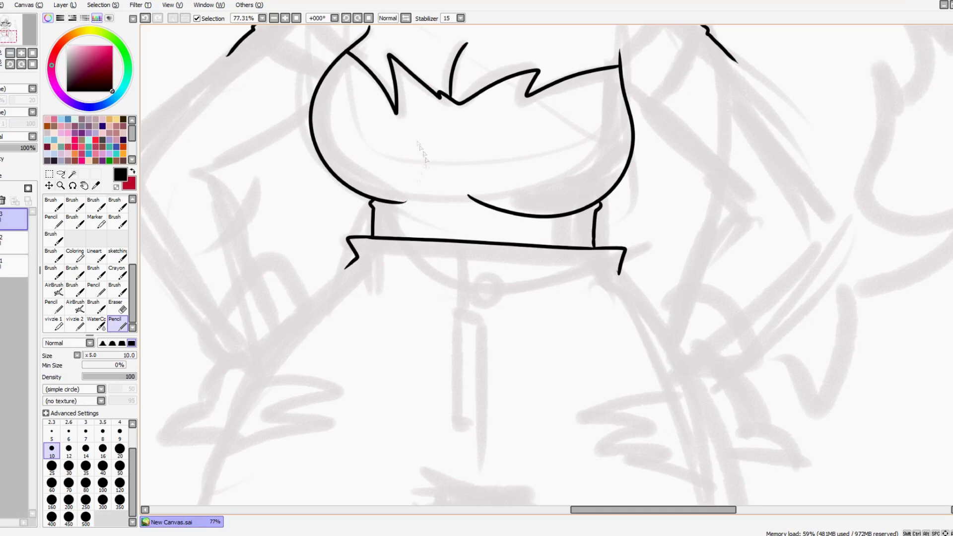
scroll(645, 298, up, 5)
drag(621, 354, 675, 289)
drag(709, 323, 630, 392)
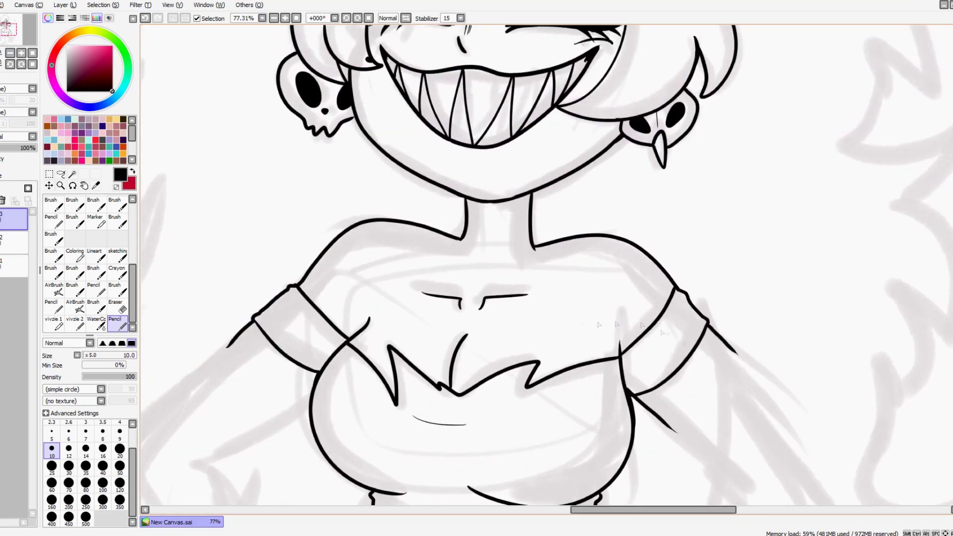
- Rework the right eye's iris and pupil, erasing at size 15 and redrawing with the size 10 pencil
scroll(663, 333, down, 5)
key(e)
scroll(822, 198, up, 6)
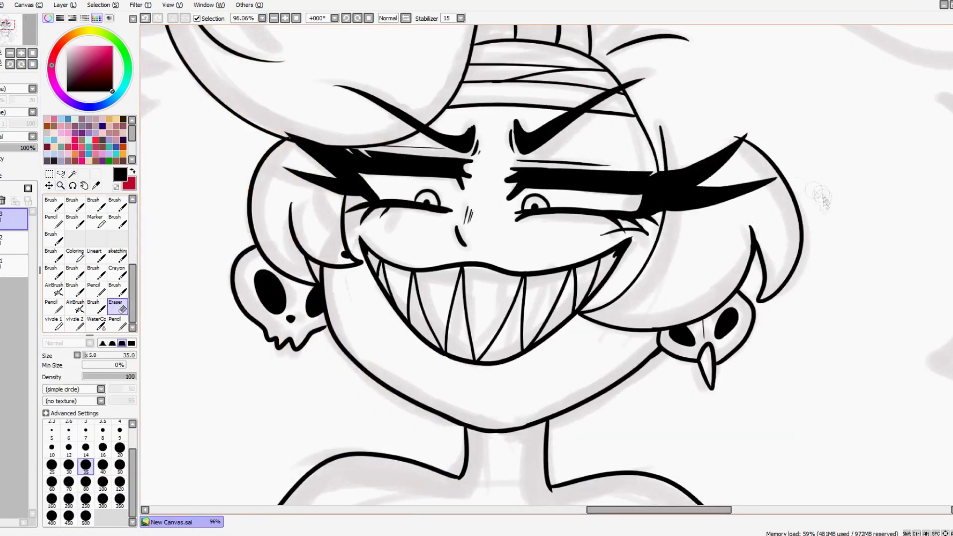
key(bracketleft)
key(bracketleft)
key(bracketleft)
key(bracketleft)
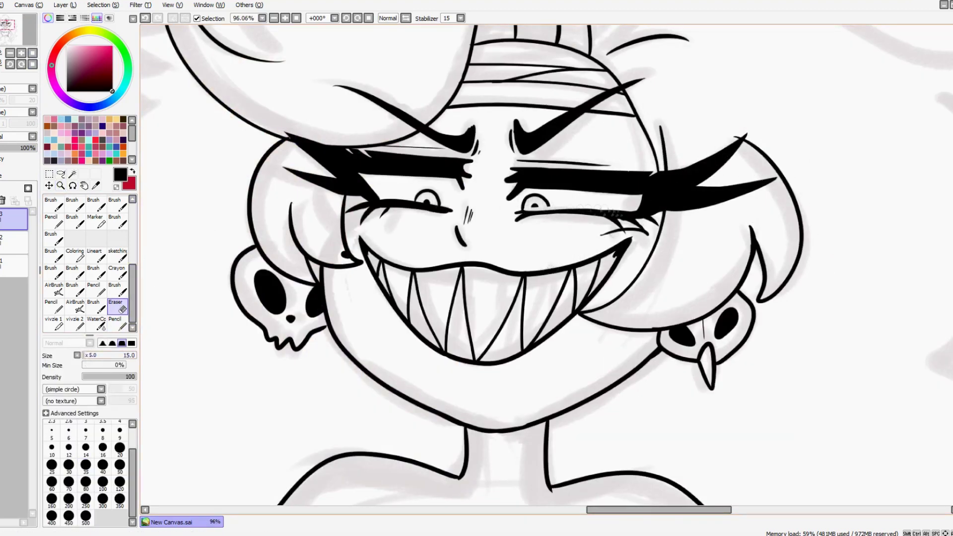
key(n)
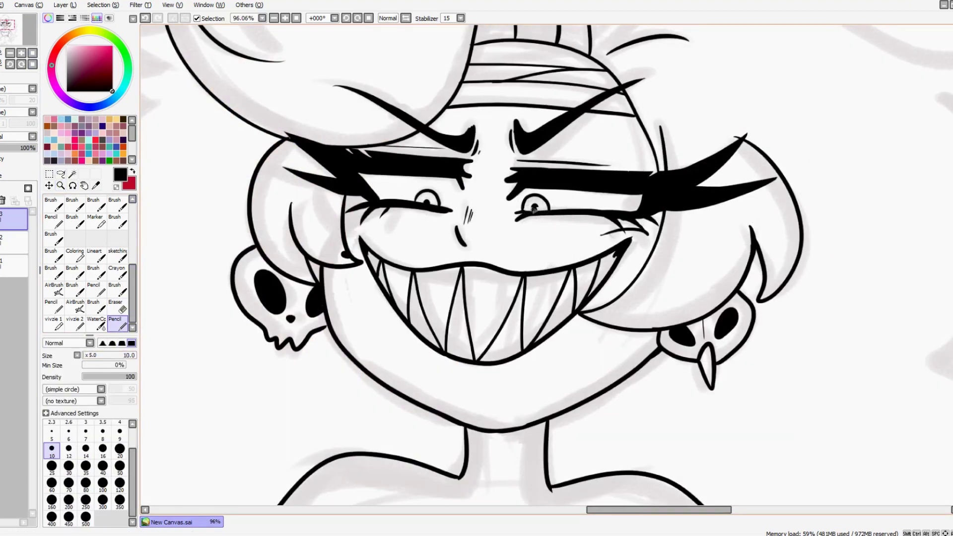
key(e)
key(n)
key(Home)
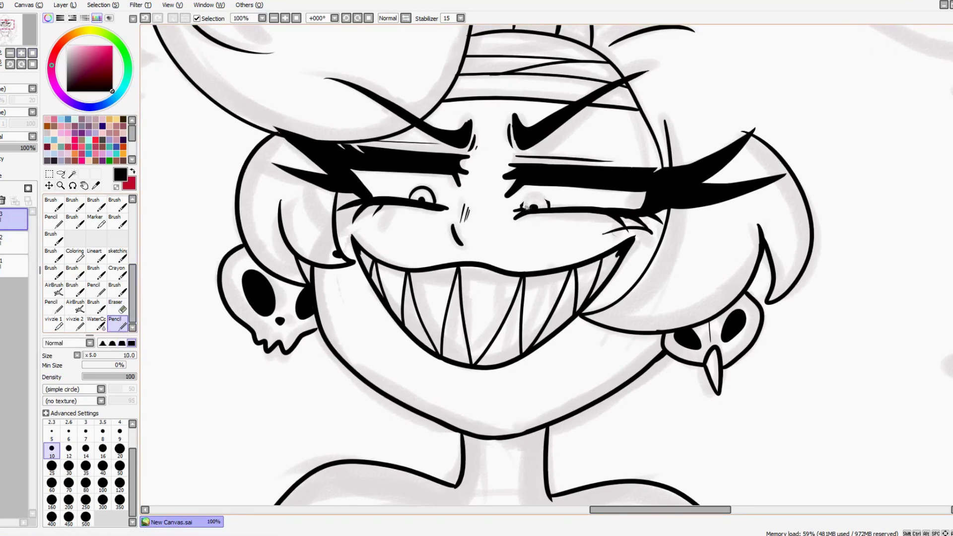
key(e)
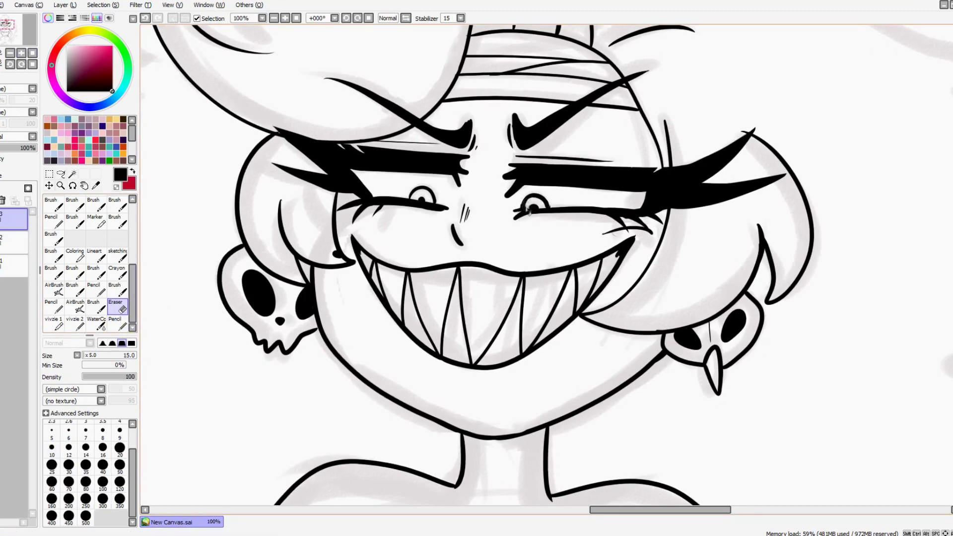
key(n)
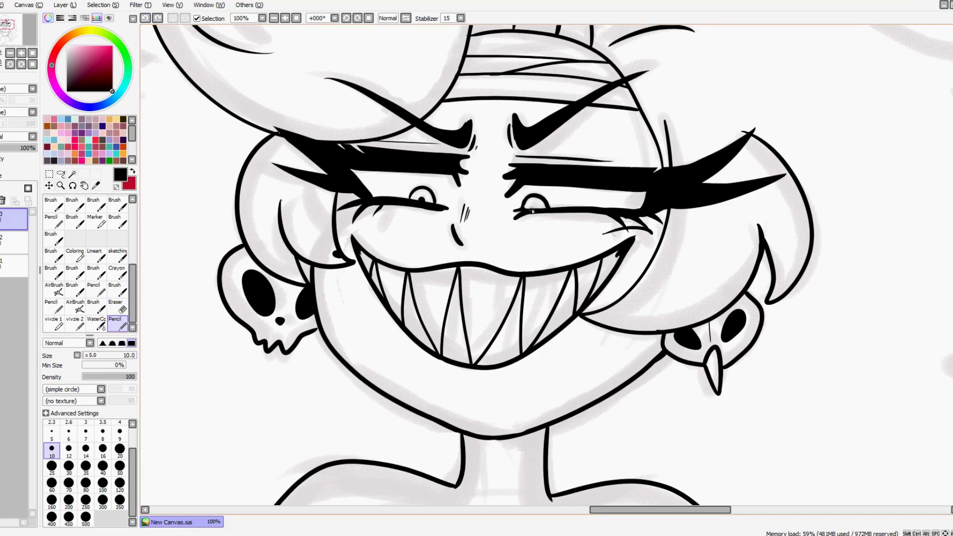
- Ink the left arm's inner contour, bent at the elbow and running down to the wrist
key(minus)
key(minus)
key(minus)
key(minus)
key(ctrl+space)
drag(536, 234, 837, 480)
drag(453, 180, 408, 289)
drag(383, 322, 456, 305)
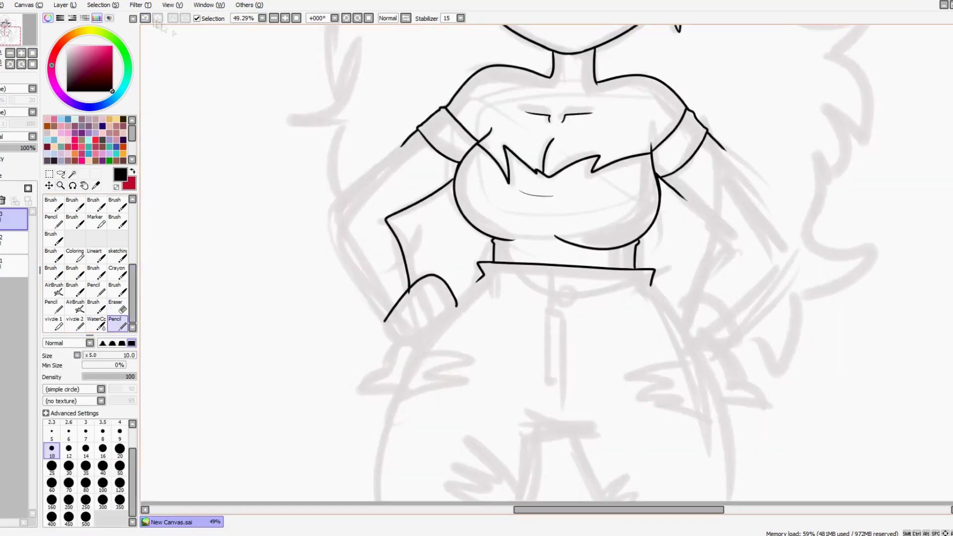
key(ctrl+z)
- Ink the trousers' left outer contour from the waistband down to the canvas edge
scroll(546, 268, down, 2)
drag(479, 213, 374, 437)
key(ctrl+z)
drag(484, 215, 381, 437)
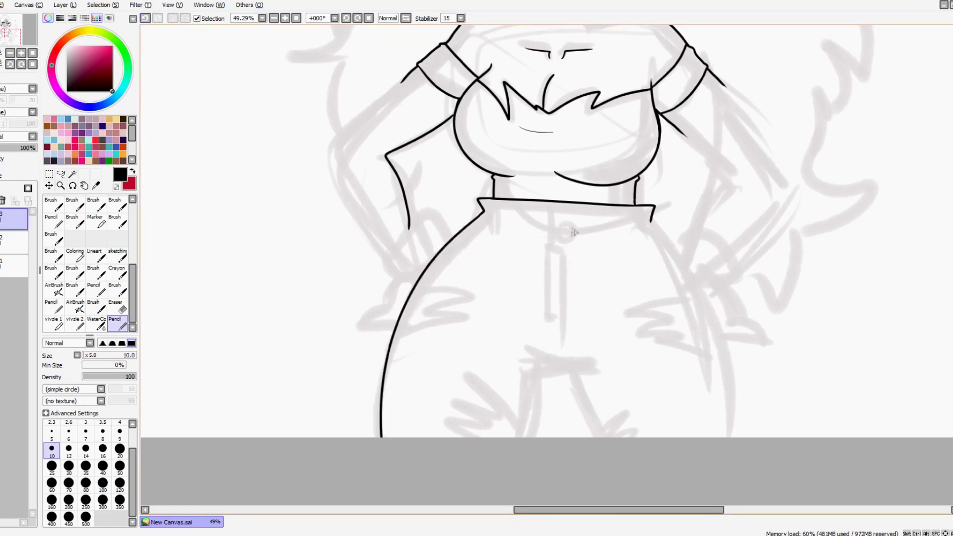
- Ink the trousers' fly and button, and the right outer contour down to the canvas edge
drag(567, 258, 564, 342)
drag(547, 244, 565, 316)
key(ctrl+z)
drag(651, 219, 727, 437)
- Ink the crotch fold and the inner leg lines down to the canvas edge
key(e)
drag(574, 377, 607, 436)
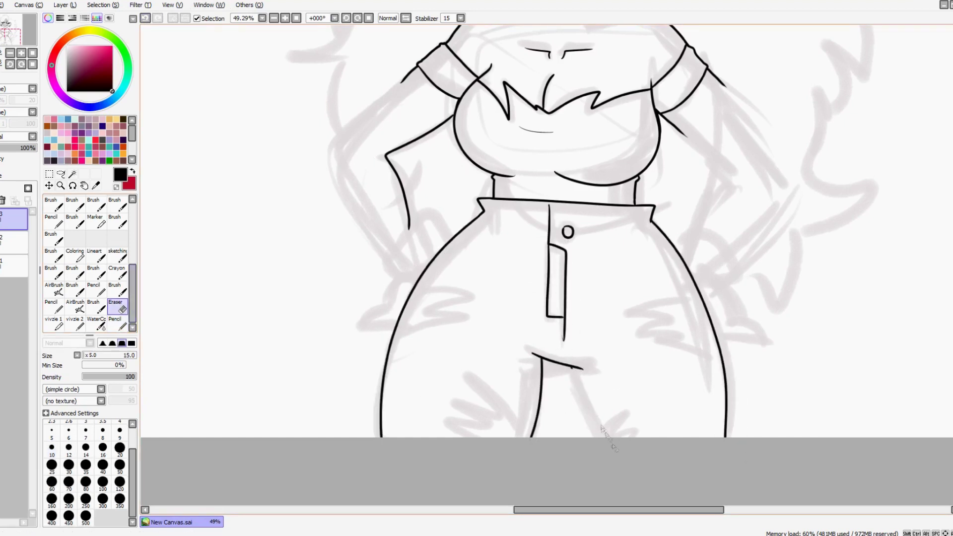
click(118, 323)
key(ctrl+z)
key(e)
key(n)
- Ink the rounded cuff around the left wrist against the hip
scroll(564, 169, up, 3)
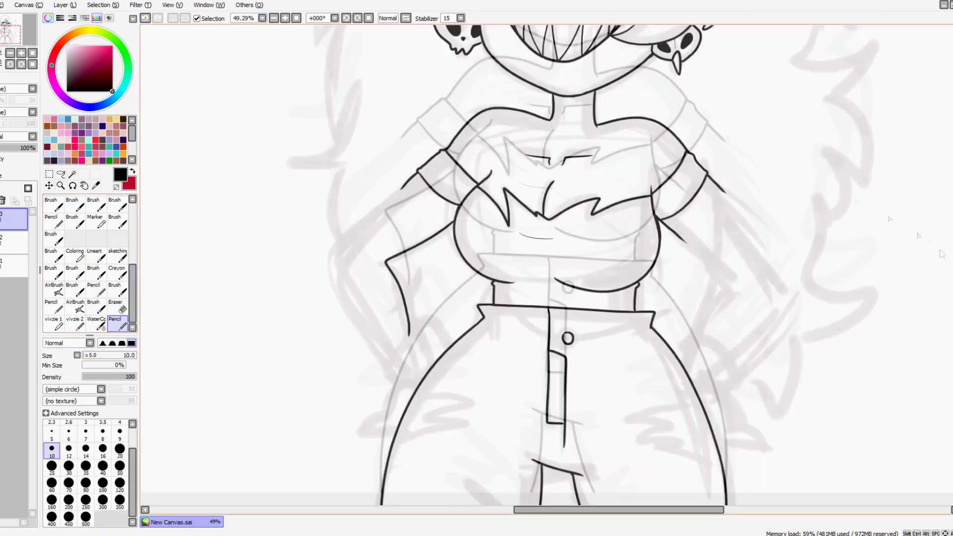
drag(390, 370, 453, 348)
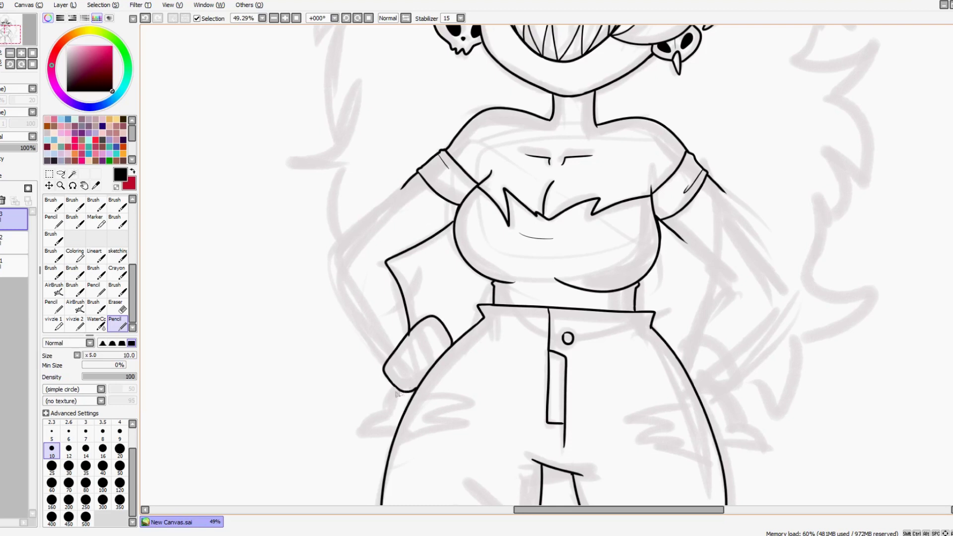
- Ink the bent left arm's outer contour from the sleeve to the cuff and the pointed hand on the hip
key(ctrl+z)
drag(387, 365, 403, 189)
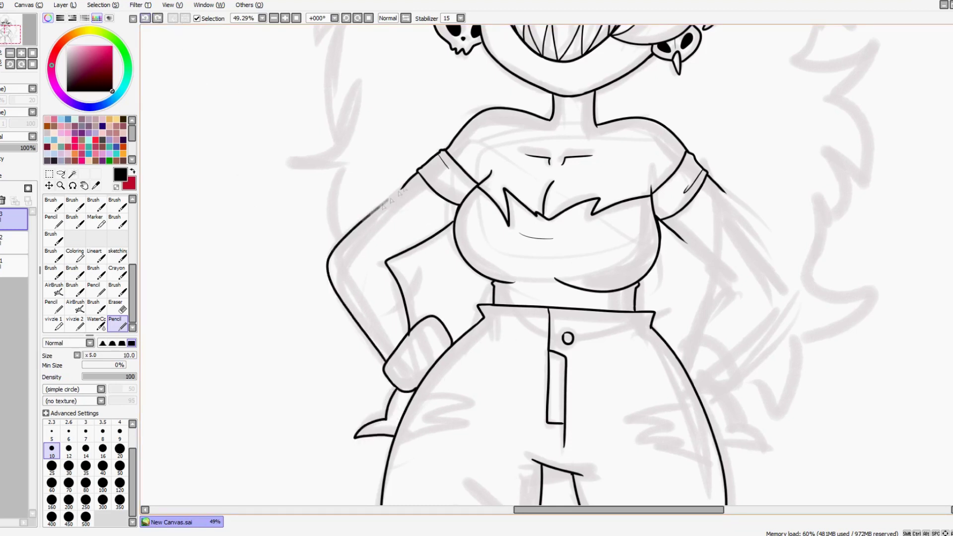
key(ctrl+z)
key(e)
- Ink the jagged fabric tears on both hips and both inner thighs of the trousers
click(114, 322)
scroll(670, 248, down, 3)
mouse_move(699, 244)
mouse_down()
mouse_move(635, 260)
mouse_move(722, 305)
mouse_up()
drag(532, 381, 466, 384)
drag(393, 288, 454, 268)
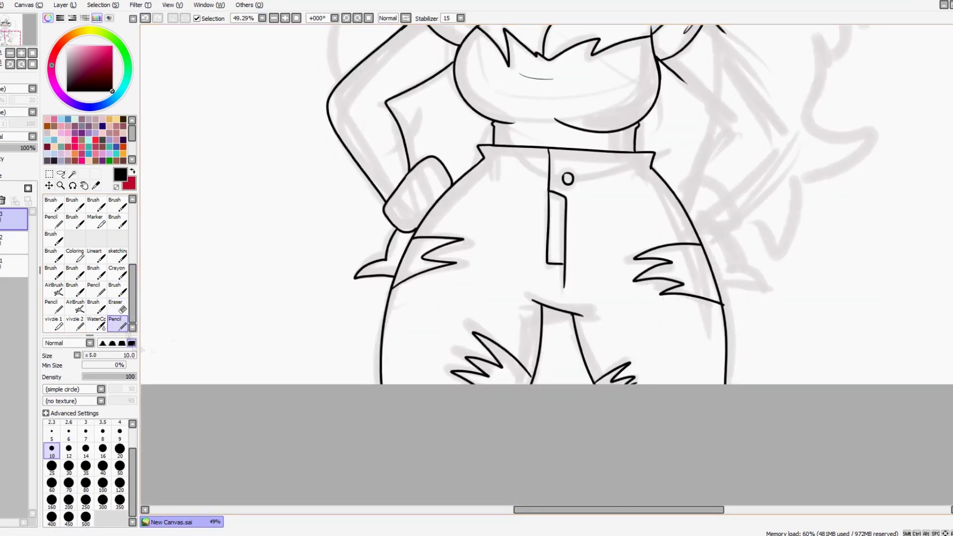
- Ink the right arm's inner contour from the sleeve through the elbow, and the rounded cuff around its wrist
key(e)
key(n)
scroll(645, 221, up, 2)
scroll(645, 221, right, 4)
drag(491, 118, 550, 173)
drag(517, 282, 513, 276)
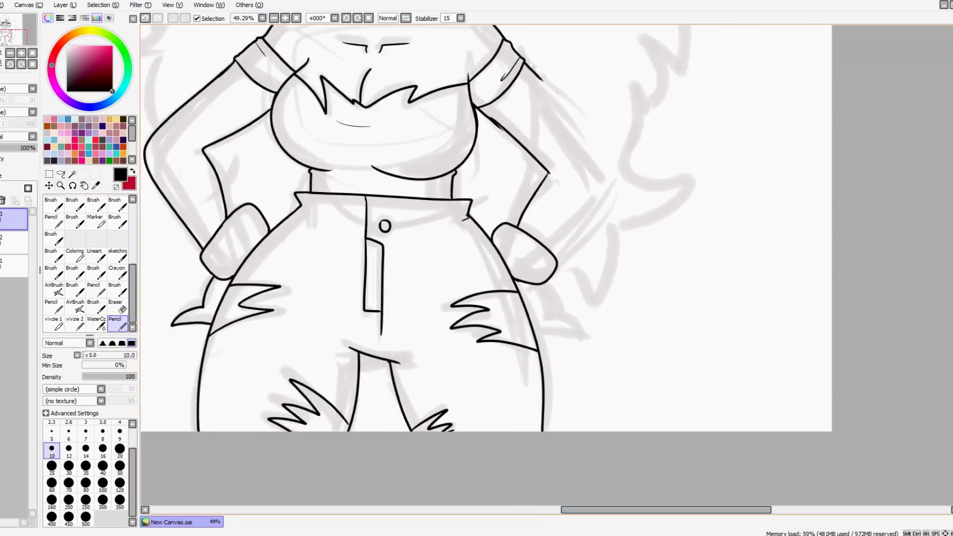
click(145, 18)
click(145, 19)
click(158, 18)
drag(550, 176, 513, 226)
- Ink the right arm's outer contour from the sleeve down to the cuff and the pointed hand beneath it
drag(540, 78, 613, 177)
drag(497, 242, 496, 248)
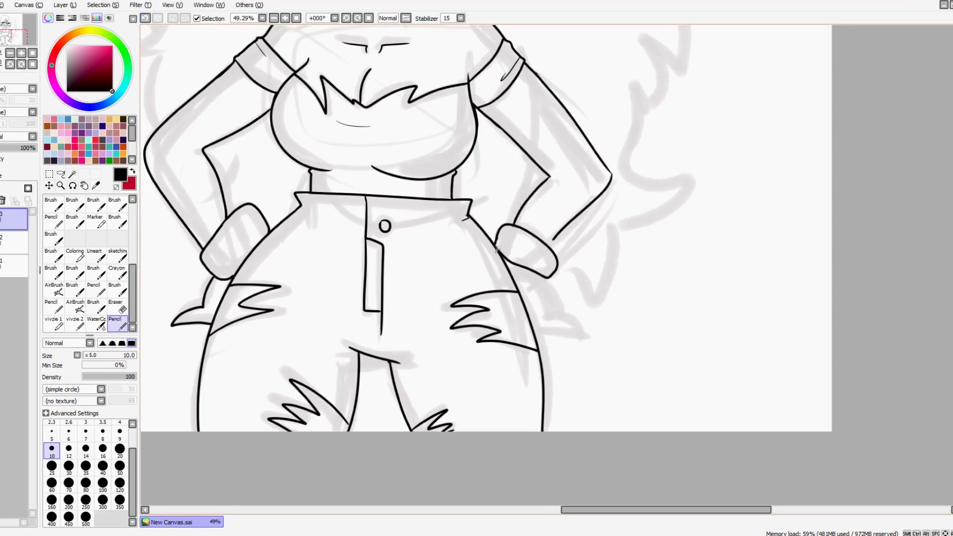
key(ctrl+z)
key(ctrl+z)
mouse_move(610, 174)
mouse_down()
mouse_move(604, 196)
mouse_move(550, 247)
mouse_up()
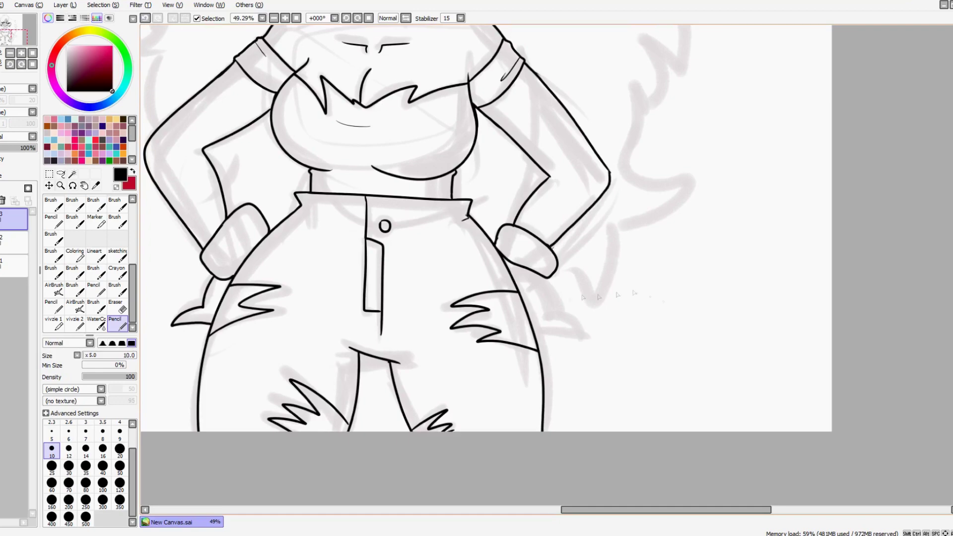
drag(551, 329, 684, 323)
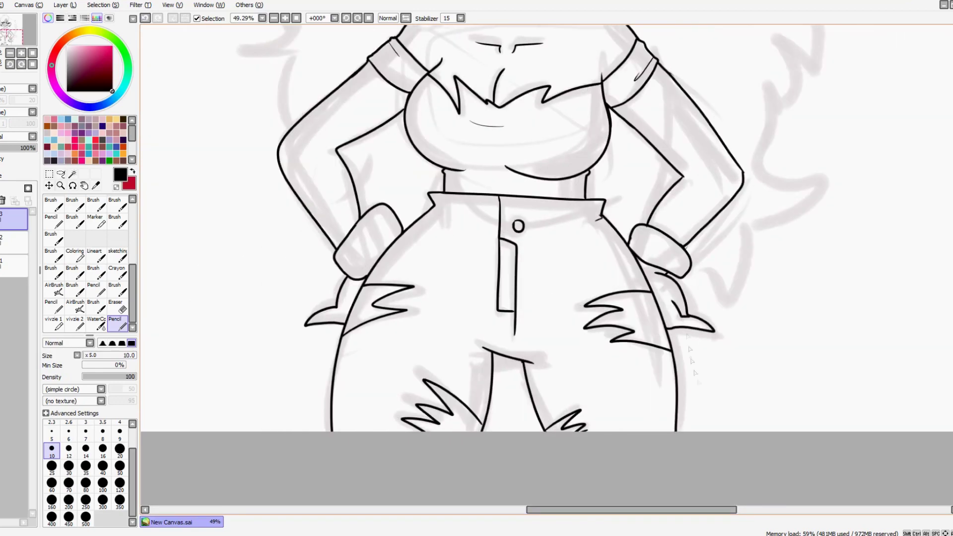
- Ink the swept-up hair on top of the head with its curled tips and inner strands
scroll(612, 203, up, 8)
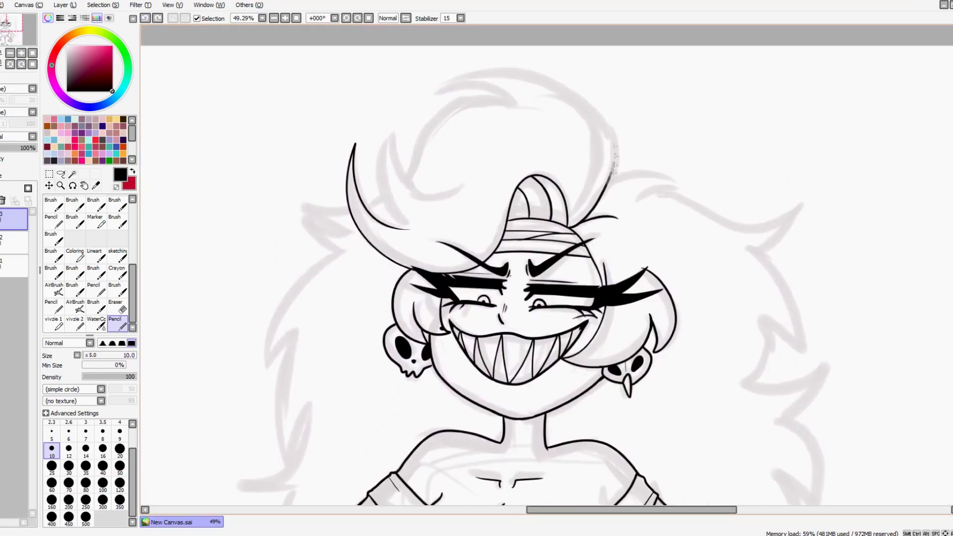
drag(576, 114, 569, 226)
drag(570, 223, 559, 149)
drag(411, 176, 463, 186)
drag(392, 130, 417, 230)
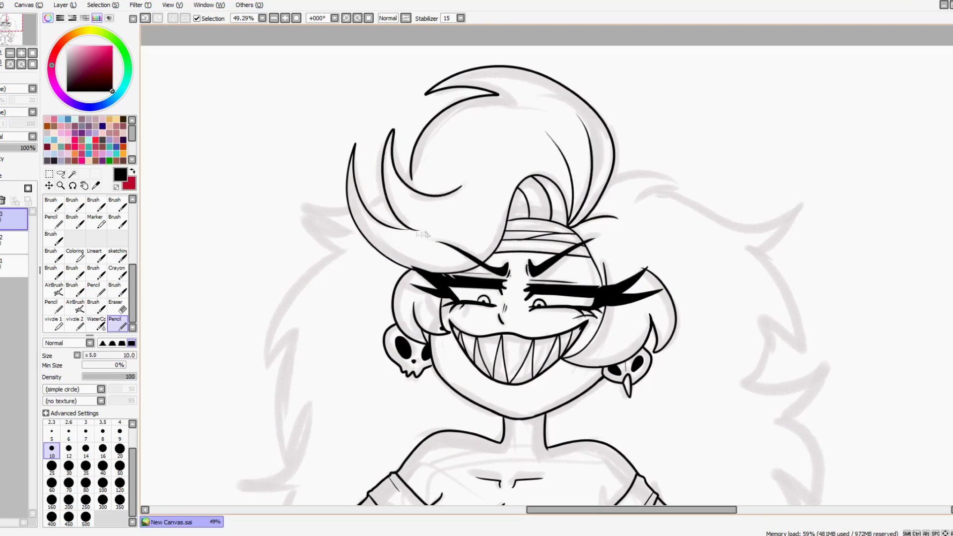
- Limit drawing to the area outside the figure and ink the left hair mass's spiky contour down behind the arm
click(406, 180)
click(103, 5)
click(119, 59)
mouse_move(384, 199)
mouse_down()
mouse_move(309, 226)
mouse_move(265, 375)
mouse_up()
drag(291, 341, 279, 459)
scroll(293, 347, down, 5)
drag(304, 186, 286, 234)
drag(243, 250, 291, 338)
key(e)
key(n)
scroll(546, 268, down, 2)
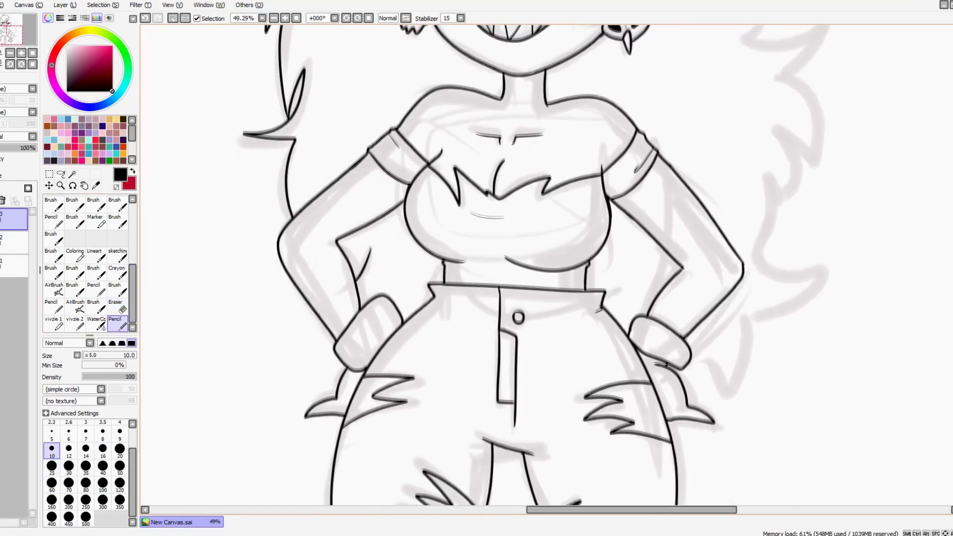
- Select the empty area around the figure and ink the right hair mass's spiky contour behind the head and arm
drag(782, 79, 814, 213)
key(ctrl+z)
key(ctrl+minus)
key(w)
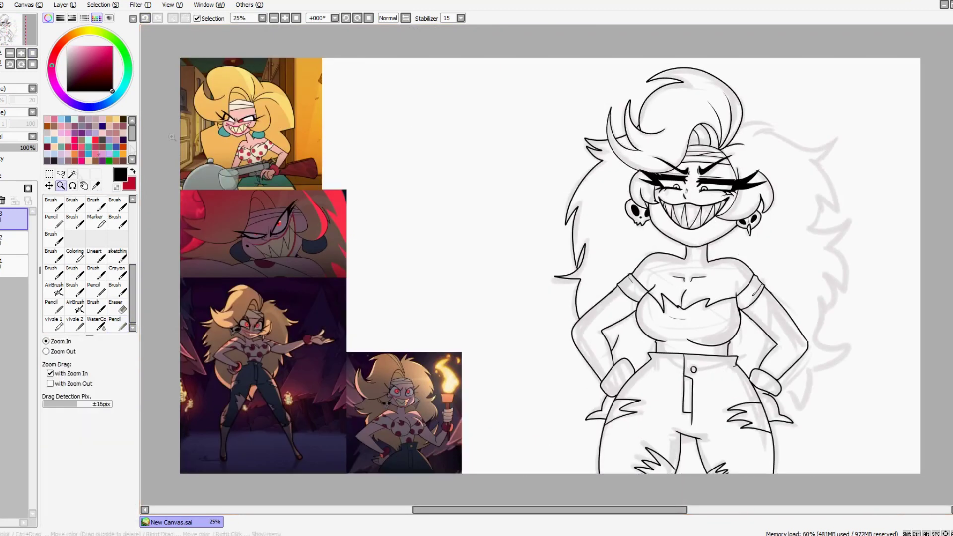
key(ctrl+plus)
click(571, 370)
key(n)
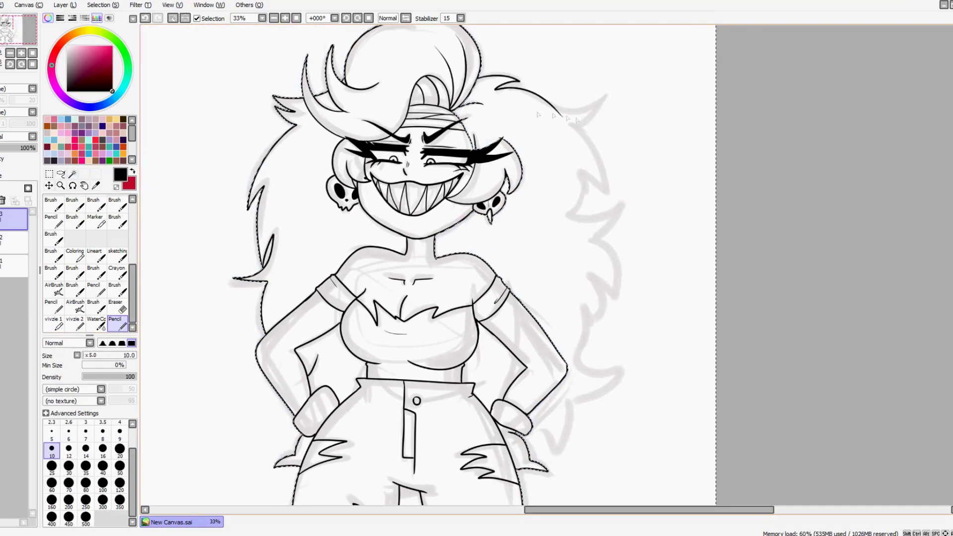
mouse_move(492, 199)
mouse_down()
mouse_move(348, 149)
mouse_move(204, 142)
mouse_move(229, 176)
mouse_up()
mouse_move(567, 343)
mouse_down()
mouse_move(532, 347)
mouse_move(473, 209)
mouse_move(541, 64)
mouse_move(544, 28)
mouse_up()
- Erase the overshooting stroke ends on the large spike near the bottom of the right hair mass
scroll(546, 149, up, 5)
mouse_move(615, 183)
mouse_down()
mouse_move(586, 223)
mouse_move(532, 243)
mouse_up()
drag(544, 236, 504, 254)
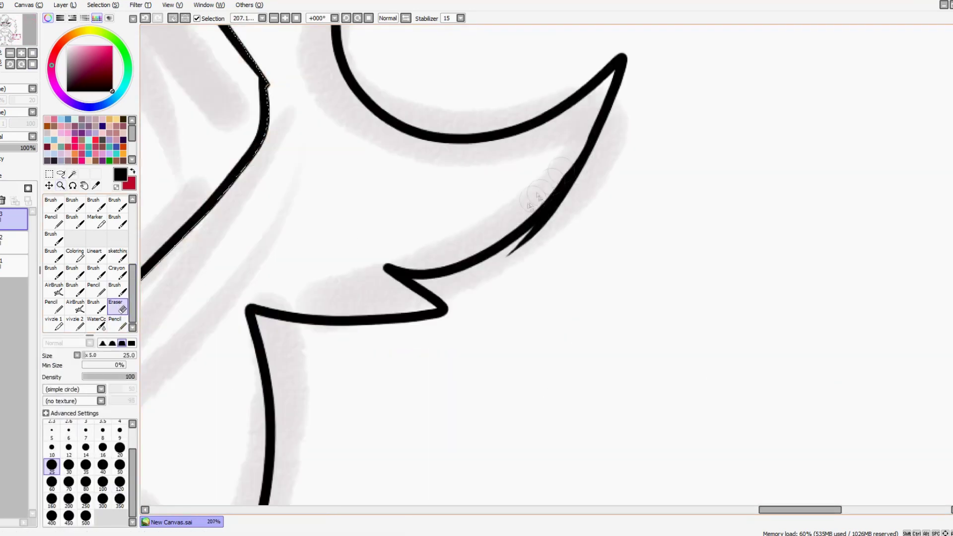
drag(596, 154, 534, 228)
drag(578, 171, 536, 218)
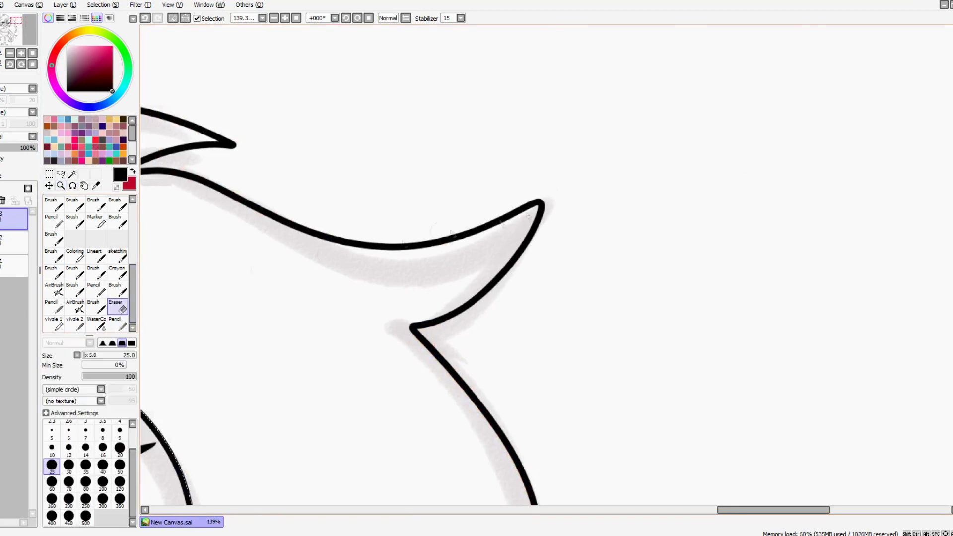
- Clean up the tips and stroke overlaps along the upper and middle spikes of the right hair mass with the Eraser
scroll(546, 248, up, 2)
drag(652, 202, 656, 224)
key(e)
drag(233, 174, 206, 203)
drag(243, 149, 219, 159)
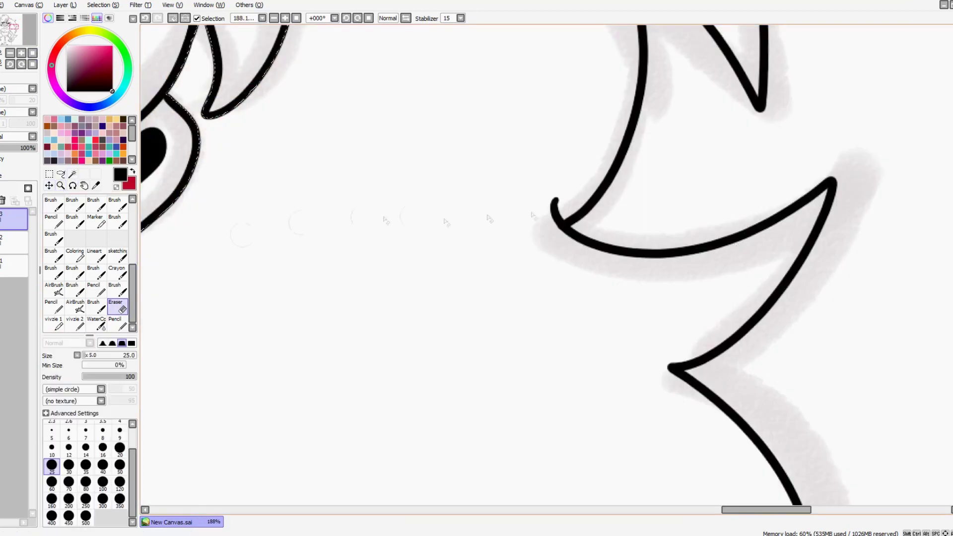
mouse_move(571, 204)
mouse_down()
mouse_move(561, 218)
mouse_move(531, 214)
mouse_up()
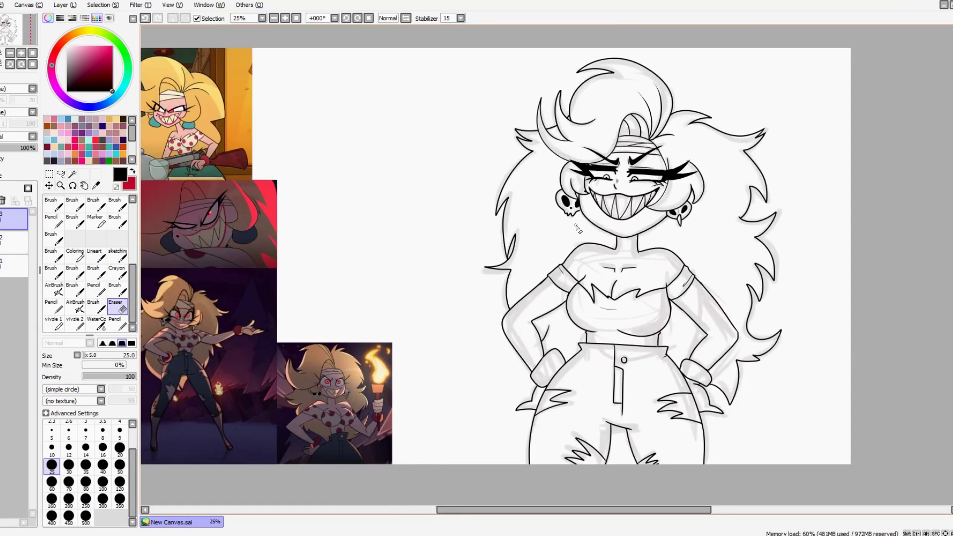
- Hide the sketch, select the face, chest, arms, hands and skin in the trouser tears, and fill them pale pink on a new layer
alt+click(299, 421)
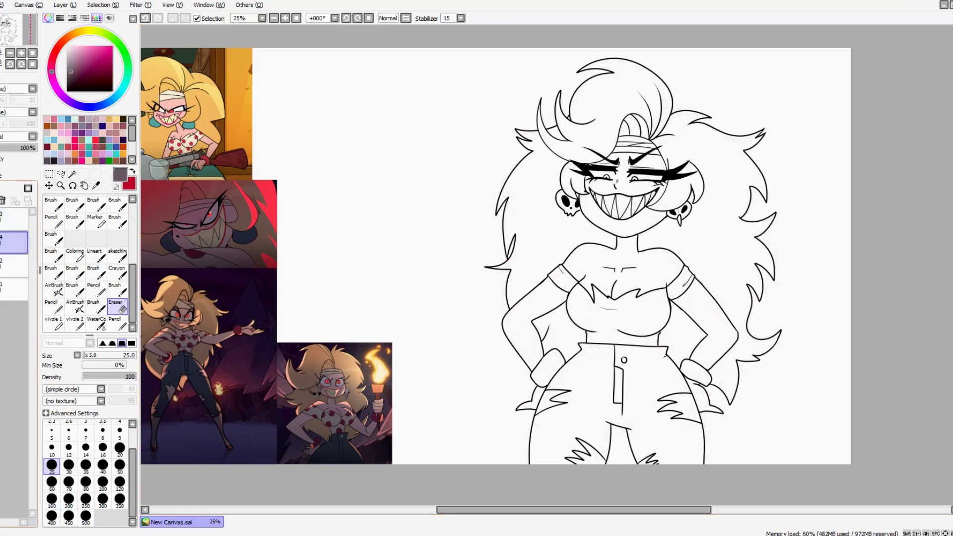
click(14, 218)
key(w)
click(621, 263)
click(537, 318)
click(705, 317)
click(541, 400)
click(616, 204)
click(612, 459)
click(750, 417)
click(655, 462)
click(718, 472)
click(640, 410)
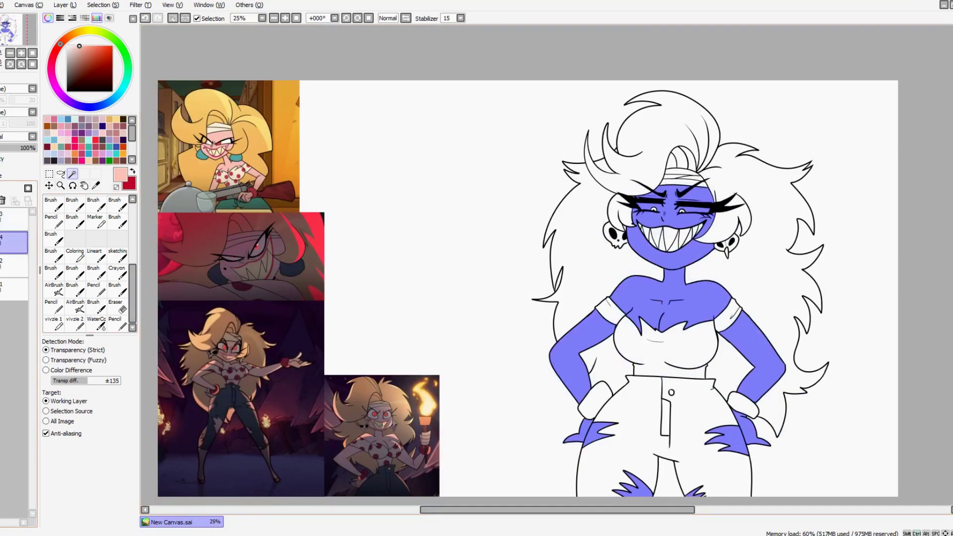
- Select all the hair sections from the line art and fill them golden yellow on a separate layer
click(645, 129)
click(571, 223)
scroll(621, 223, up, 3)
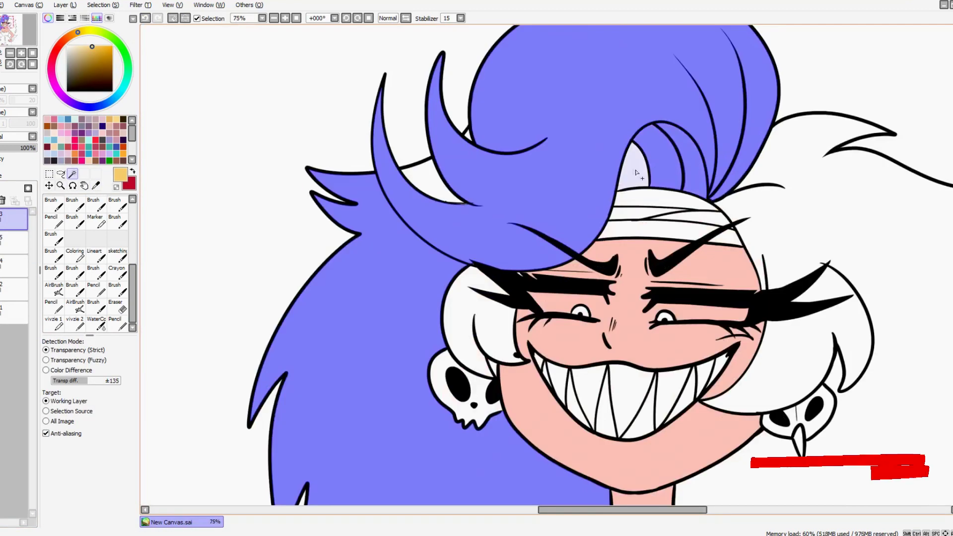
click(629, 226)
scroll(501, 364, down, 4)
scroll(502, 364, up, 2)
key(ctrl+d)
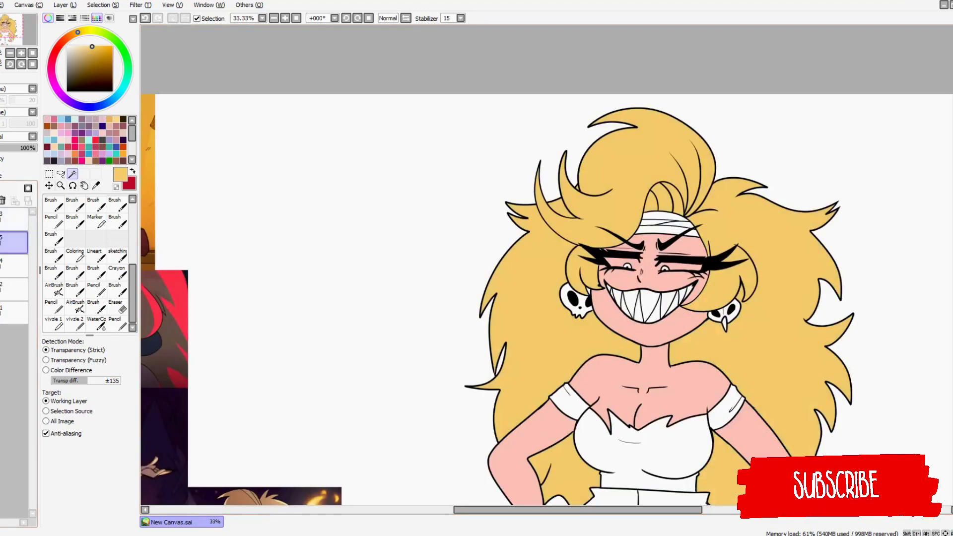
- Fill the torn top, sleeves and headband with beige, and the skull earrings with greyish tones
scroll(546, 269, down, 2)
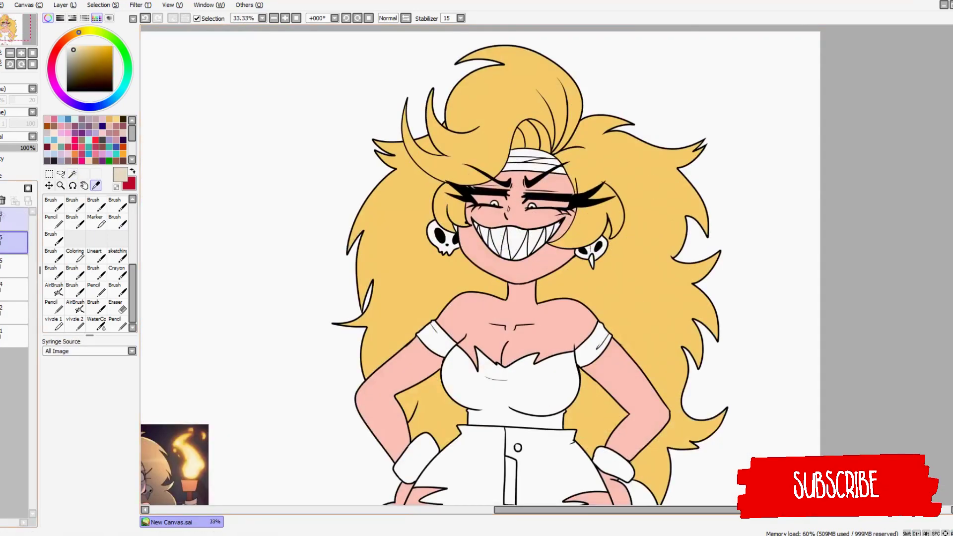
click(73, 173)
click(512, 387)
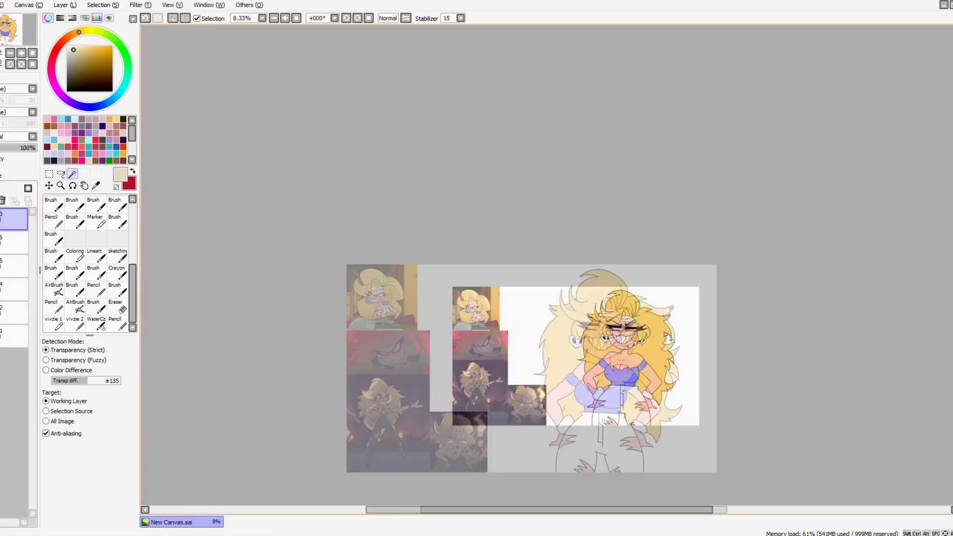
click(489, 245)
scroll(489, 244, up, 3)
key(ctrl+d)
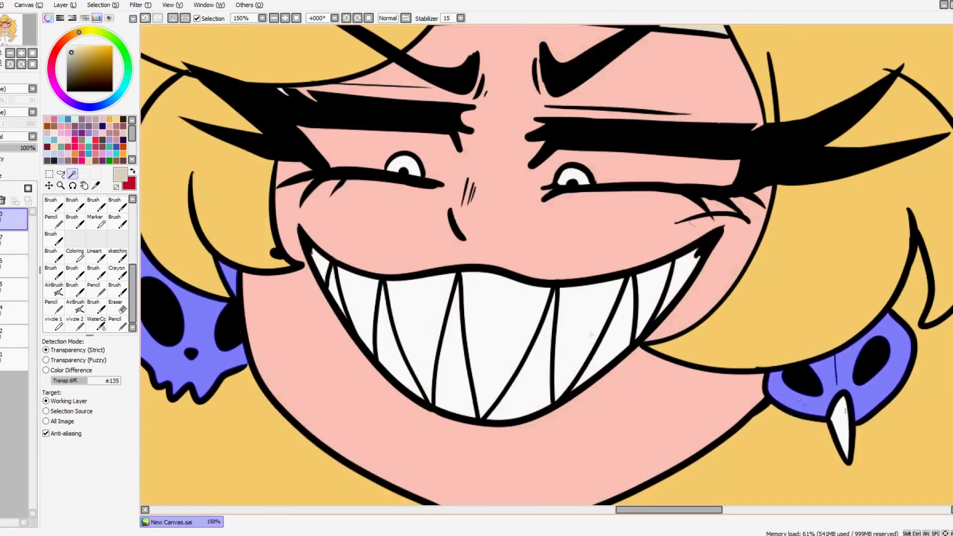
key(ctrl+d)
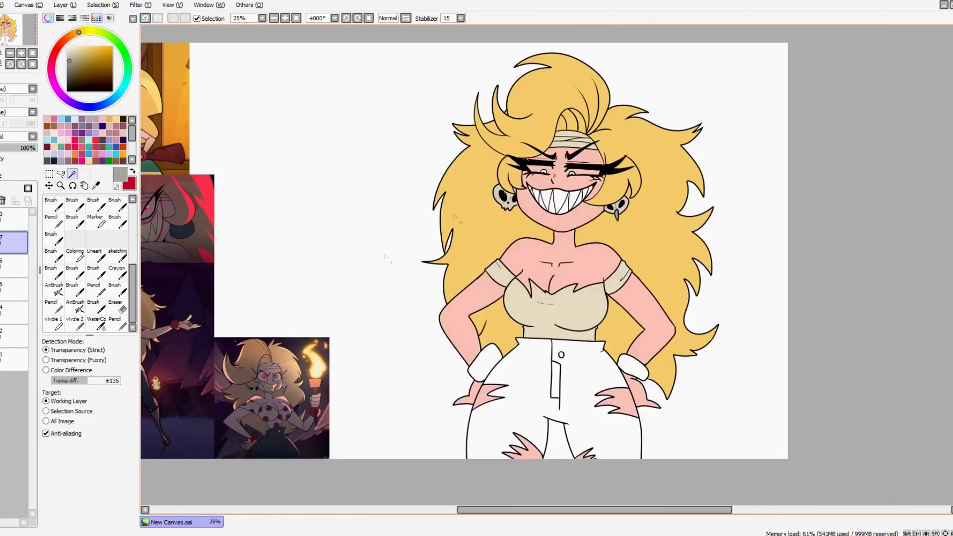
- Fill the trousers with the dark green sampled from the reference image
key(alt)
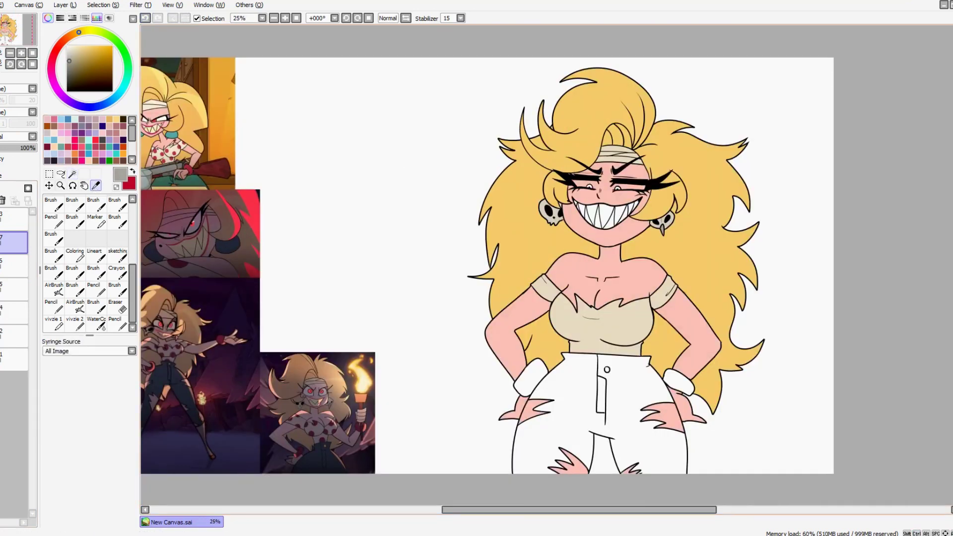
click(195, 177)
click(571, 407)
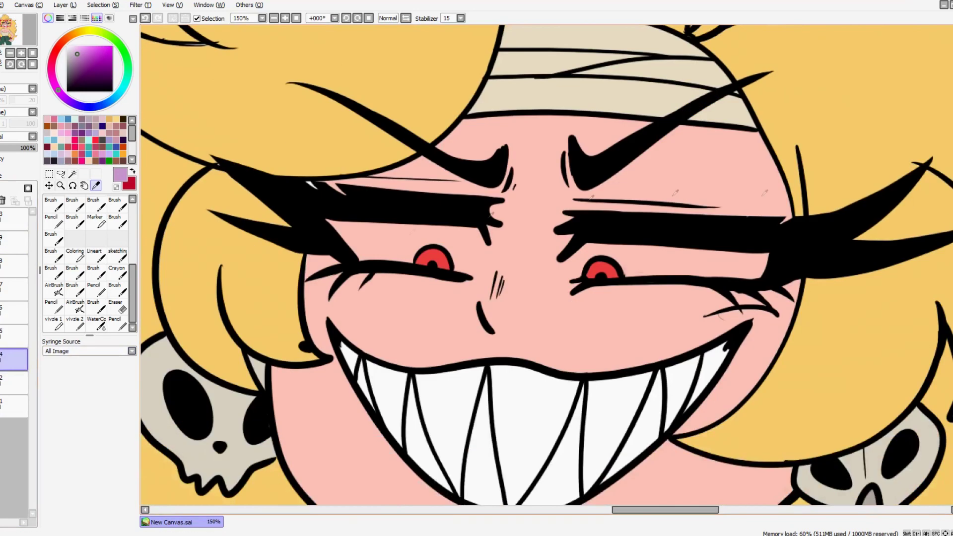
- Paint light purple eyeshadow above both upper eyelids on the skin layer
drag(571, 204, 755, 215)
mouse_move(451, 191)
mouse_down()
mouse_move(365, 183)
mouse_move(329, 192)
mouse_up()
key(ctrl+z)
alt+click(316, 187)
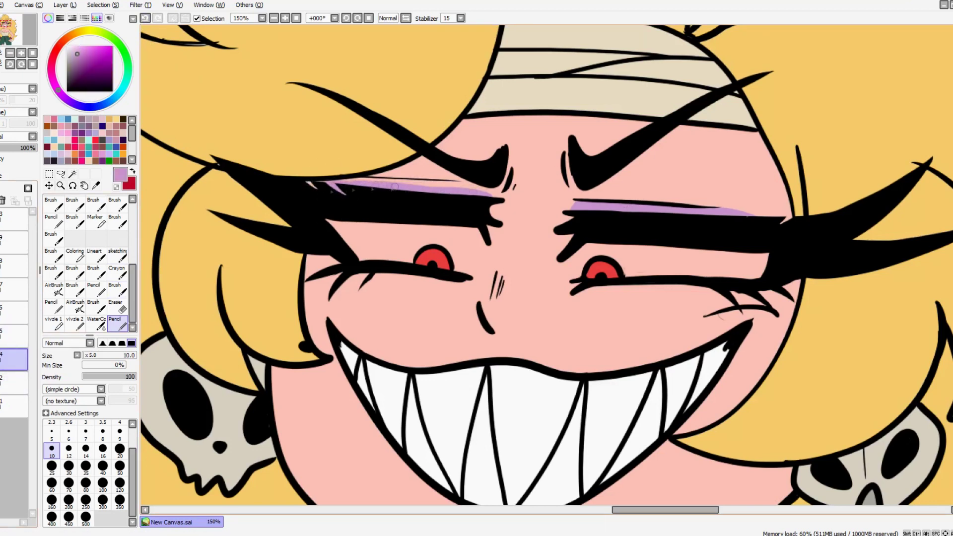
key(e)
key(ctrl+z)
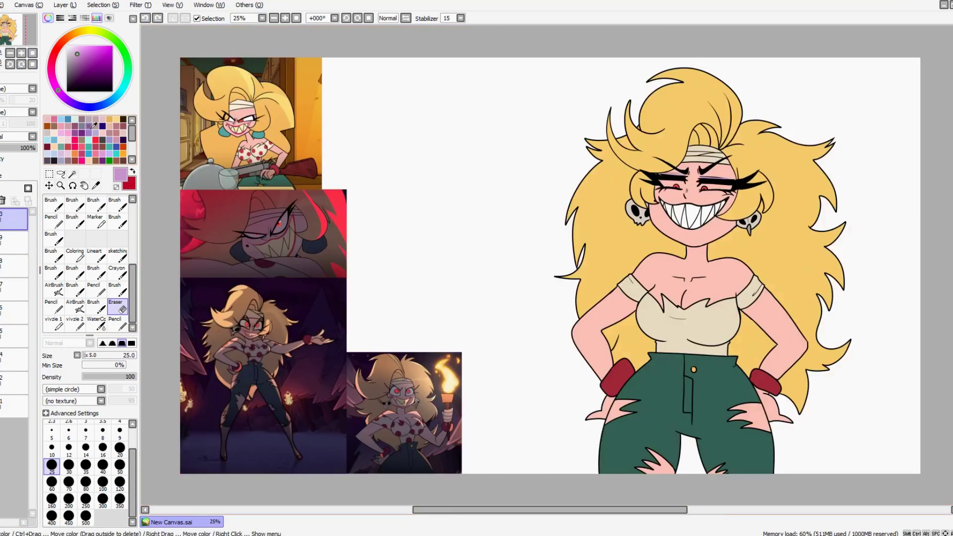
- Paint polka dots over the top and sleeves with a size 35 Pencil in the red sampled from the reference
key(alt)
click(253, 148)
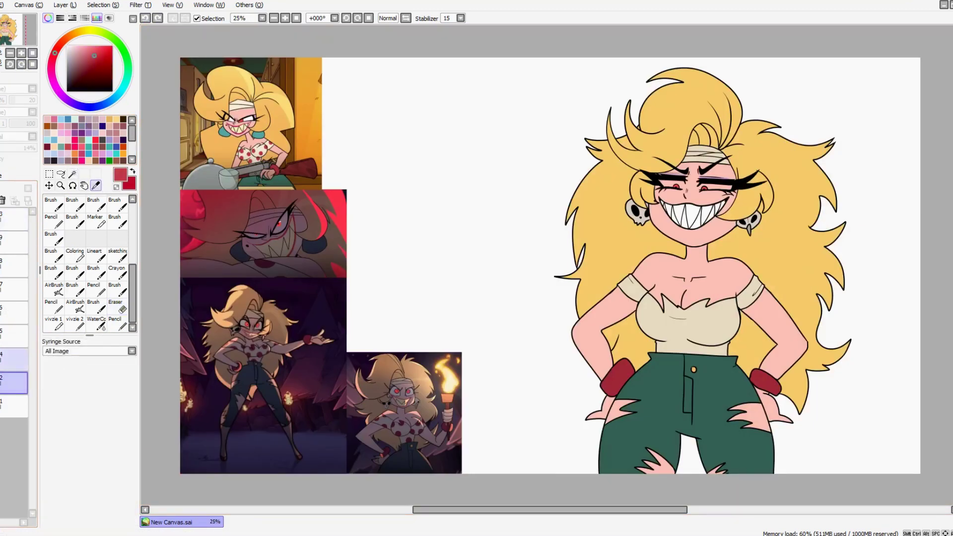
click(14, 313)
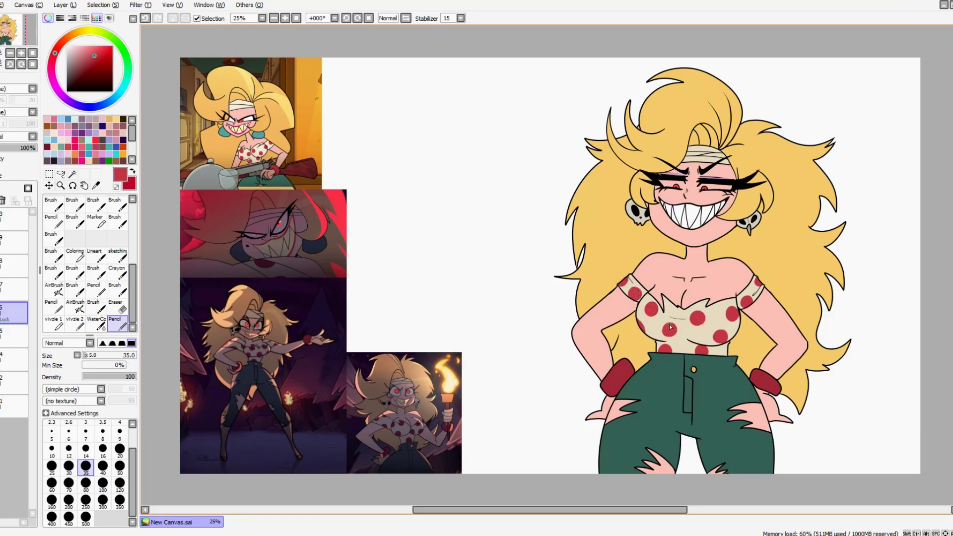
- Sample the magenta lip color from the reference and paint the upper and lower lips around the grin on the skin layer
click(14, 219)
click(14, 359)
click(96, 185)
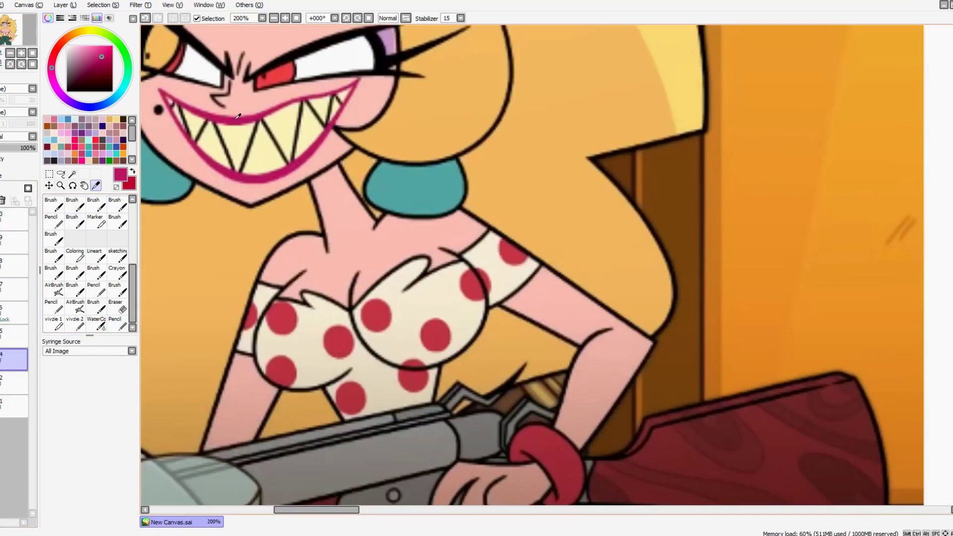
scroll(546, 268, up, 2)
key(n)
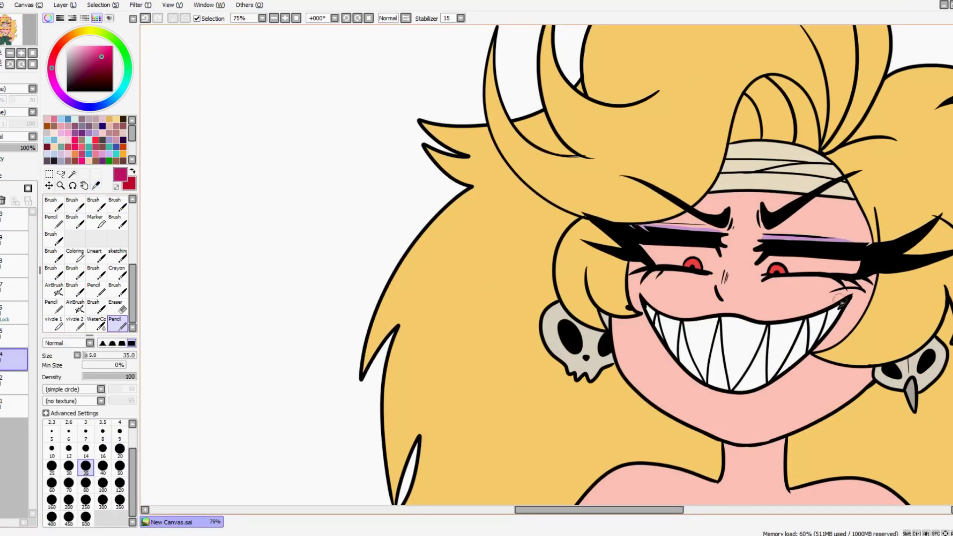
drag(670, 313, 805, 314)
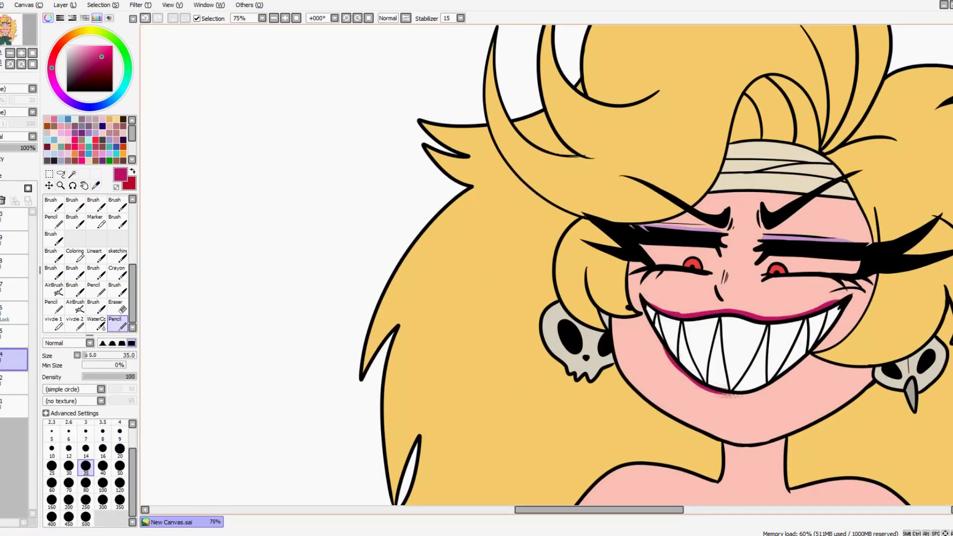
drag(707, 390, 810, 355)
- Trim the edge of the magenta lips using the skin tone sampled beside the mouth
key(e)
alt+click(684, 311)
key(n)
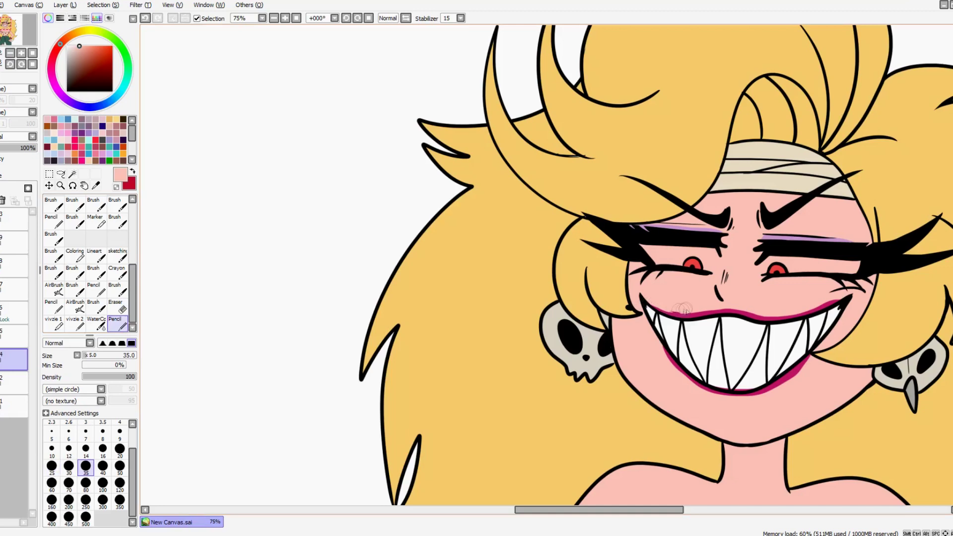
scroll(663, 226, down, 3)
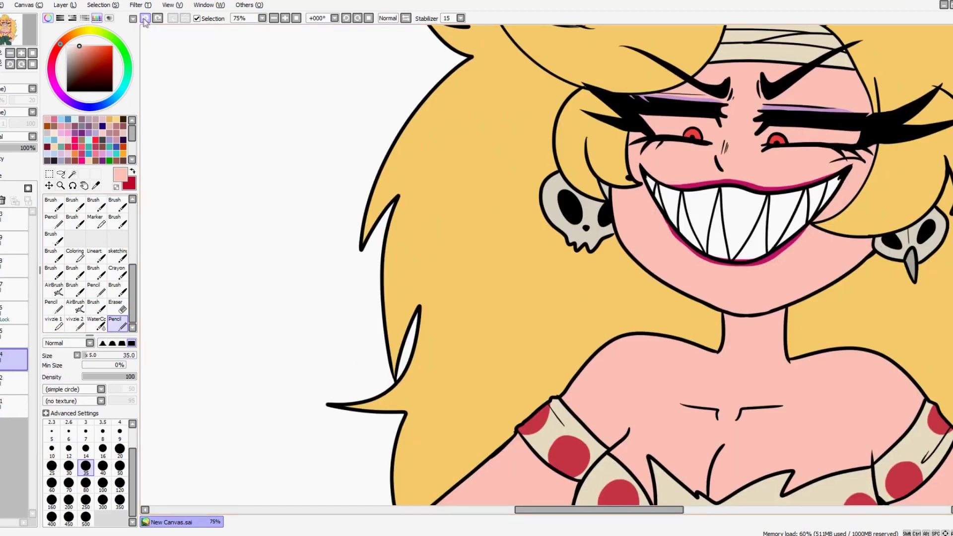
- Select the teeth from the line art with the Magic Wand and fill them white on a new layer
key(w)
mouse_move(666, 209)
mouse_down()
mouse_move(710, 234)
mouse_move(815, 204)
mouse_up()
click(15, 358)
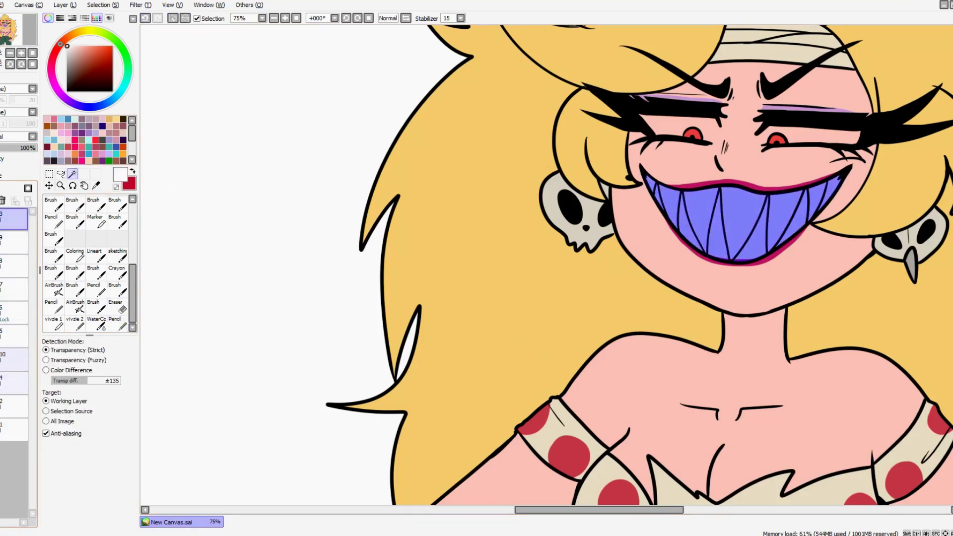
key(ctrl+d)
- Paint the whites of both eyes on the new white layer with the size 85 Pencil
scroll(653, 187, up, 1)
key(n)
mouse_move(499, 159)
mouse_down()
mouse_move(551, 164)
mouse_move(504, 149)
mouse_up()
drag(660, 181, 789, 185)
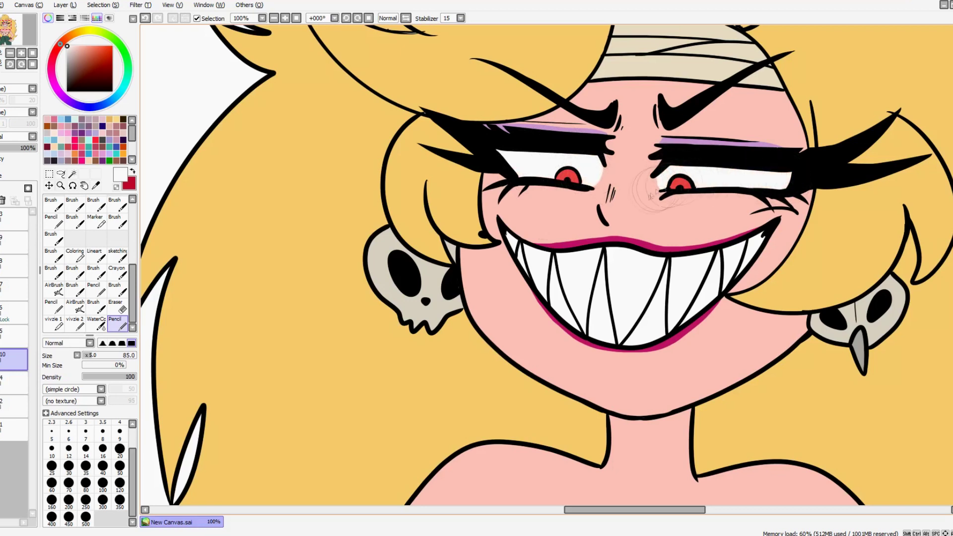
key(e)
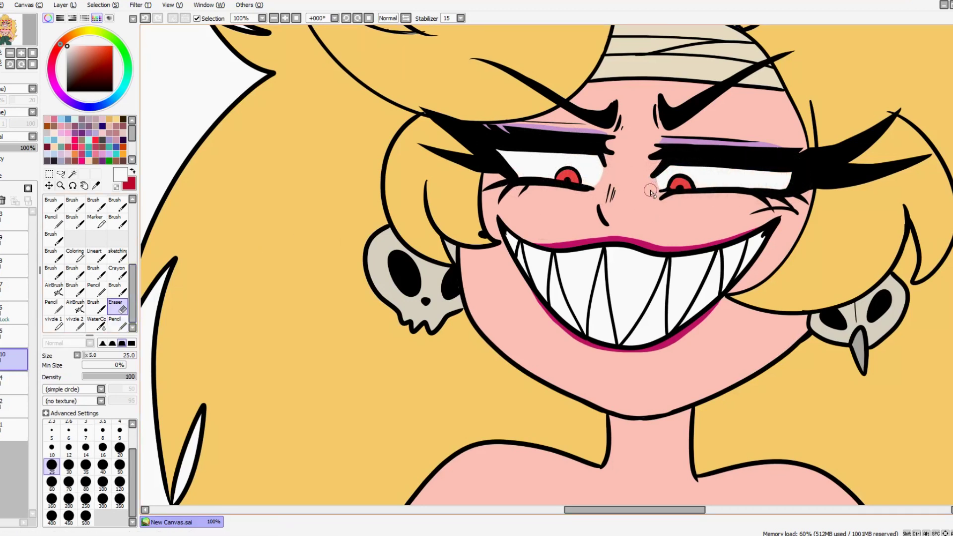
scroll(378, 260, down, 6)
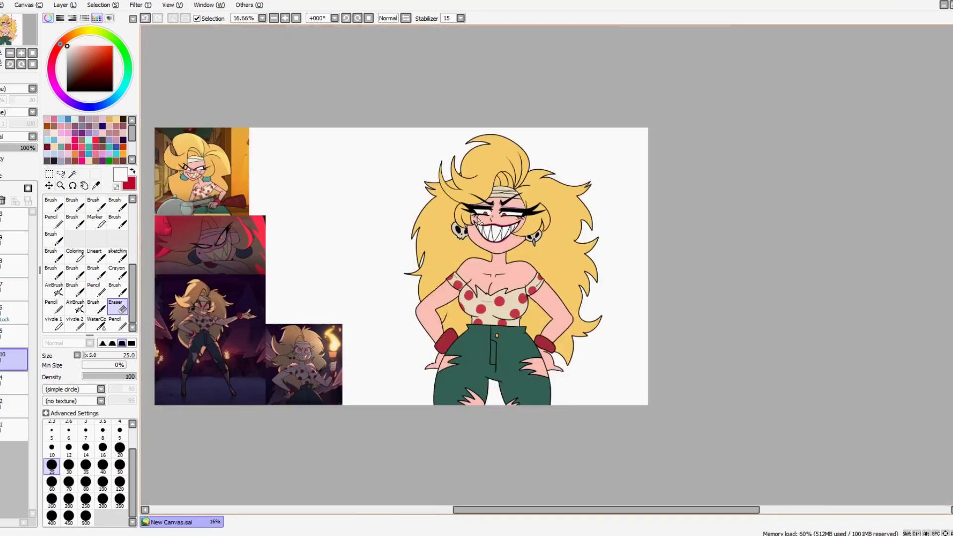
- Sample the light yellow from the reference hair and paint highlights on the hair layer with the size 85 Pencil
scroll(516, 248, up, 2)
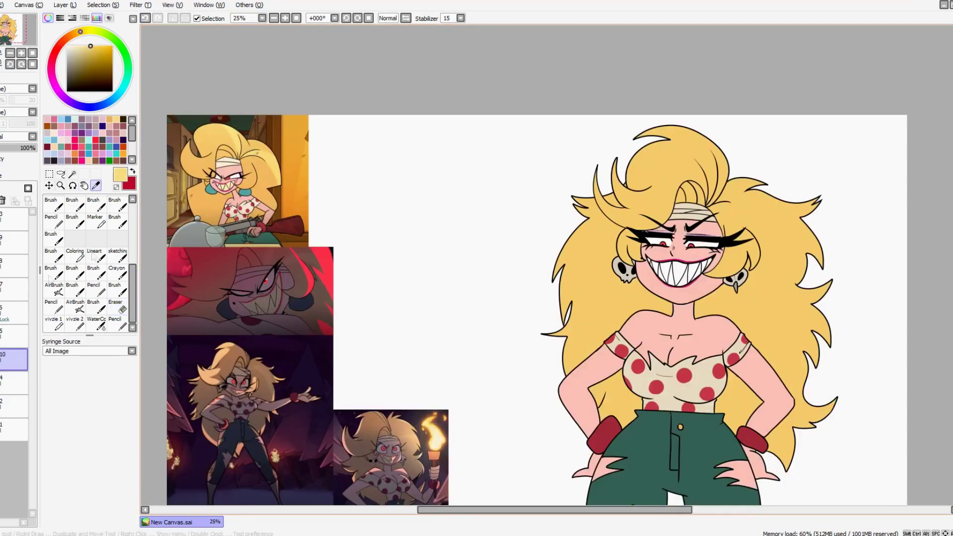
click(14, 335)
click(117, 323)
drag(619, 211, 652, 211)
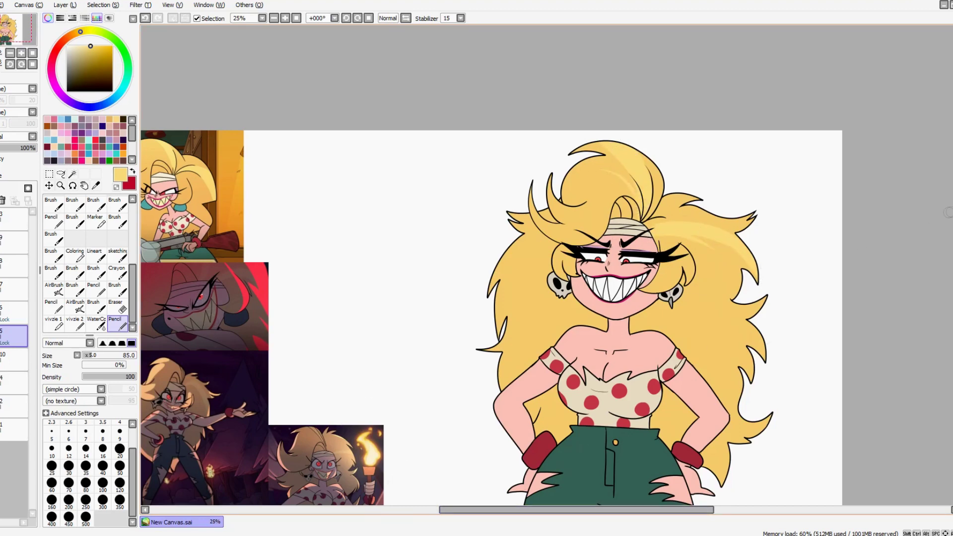
scroll(936, 217, down, 3)
click(11, 53)
click(96, 139)
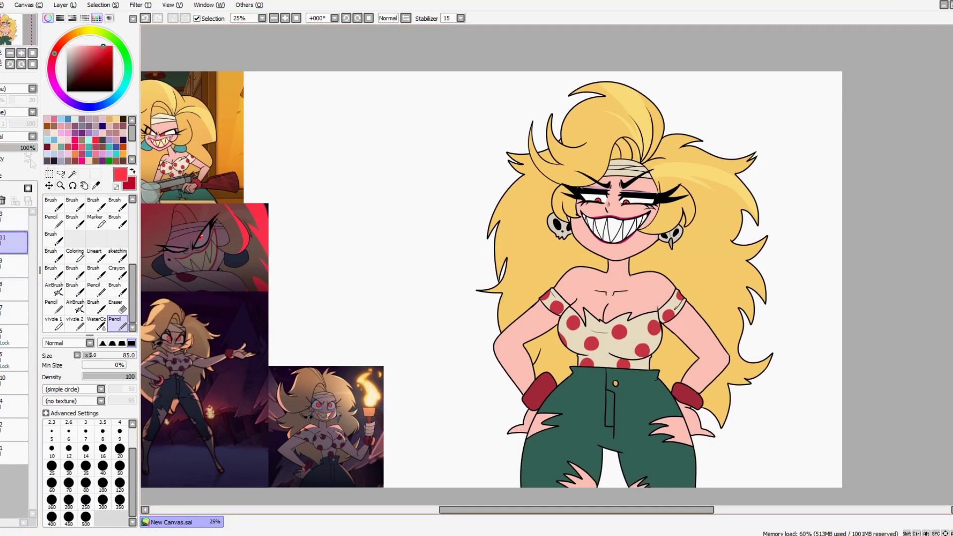
click(75, 306)
drag(501, 191, 494, 298)
key(ctrl+z)
click(72, 174)
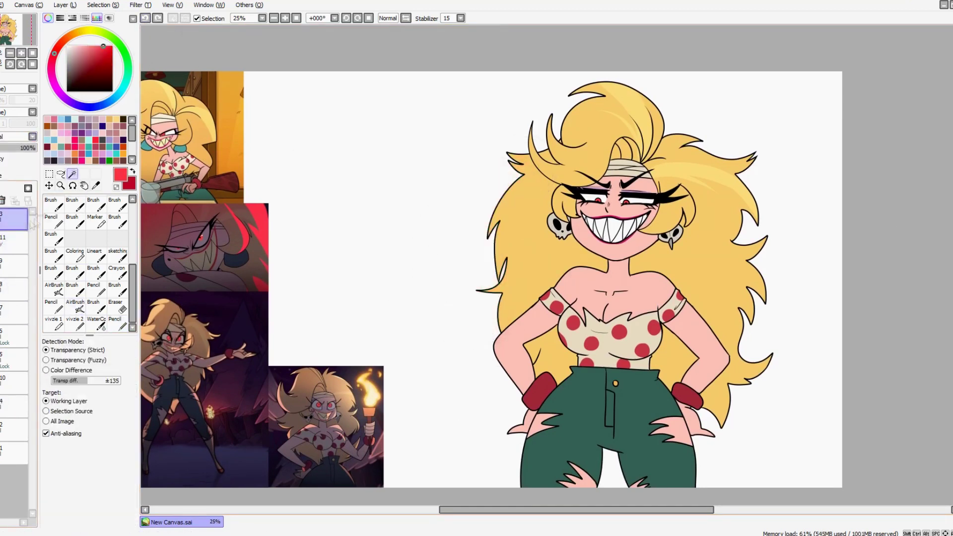
- Airbrush dark red shading at size 500 over the skin on a Multiply layer and set its opacity to 9%
click(14, 406)
scroll(33, 137, down, 1)
click(75, 305)
click(107, 66)
drag(581, 263, 616, 278)
mouse_move(586, 189)
mouse_down()
mouse_move(655, 198)
mouse_move(645, 214)
mouse_up()
mouse_move(636, 258)
mouse_down()
mouse_move(546, 290)
mouse_move(531, 412)
mouse_up()
mouse_move(680, 427)
mouse_down()
mouse_move(690, 328)
mouse_move(620, 213)
mouse_up()
drag(29, 147, 3, 148)
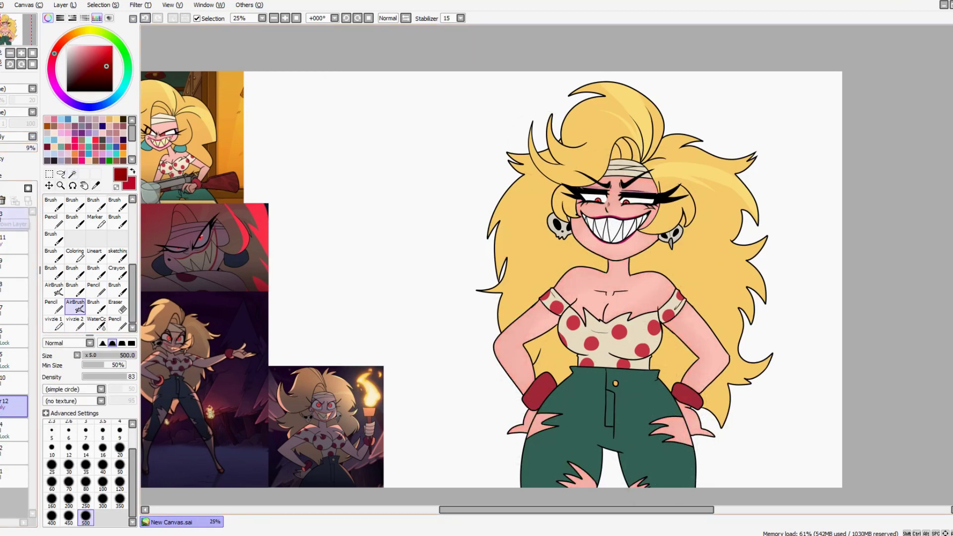
- Airbrush dark magenta shading over the face, chest, arms, hands and exposed leg skin at full layer opacity
drag(581, 194, 651, 233)
mouse_move(591, 268)
mouse_down()
mouse_move(566, 285)
mouse_move(516, 432)
mouse_up()
drag(585, 476, 641, 484)
drag(705, 437, 670, 313)
drag(635, 308, 664, 257)
- Erase the shading from the middle of the face and chin with the size 170 Eraser, leaving darker edges
key(e)
scroll(550, 266, up, 2)
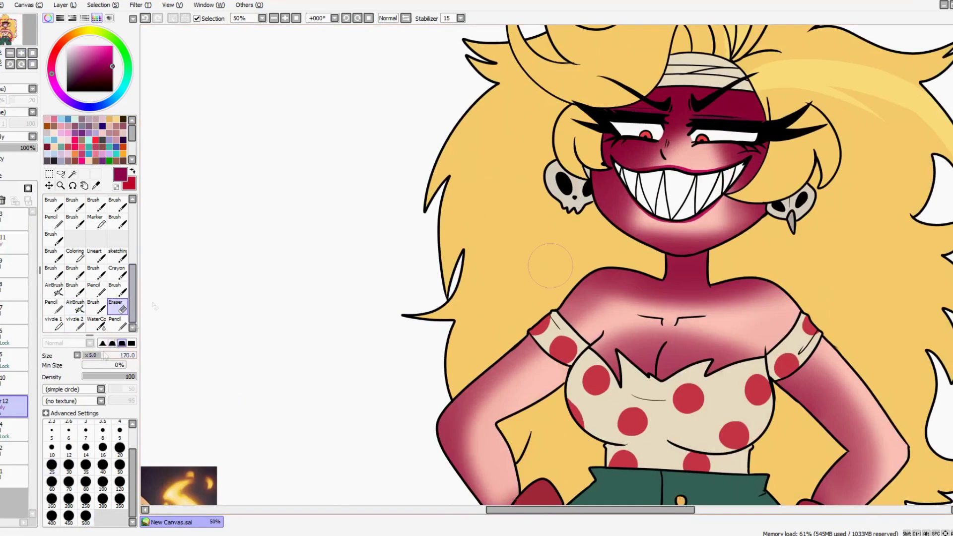
mouse_move(715, 122)
mouse_down()
mouse_move(667, 141)
mouse_move(626, 137)
mouse_move(618, 206)
mouse_move(672, 242)
mouse_up()
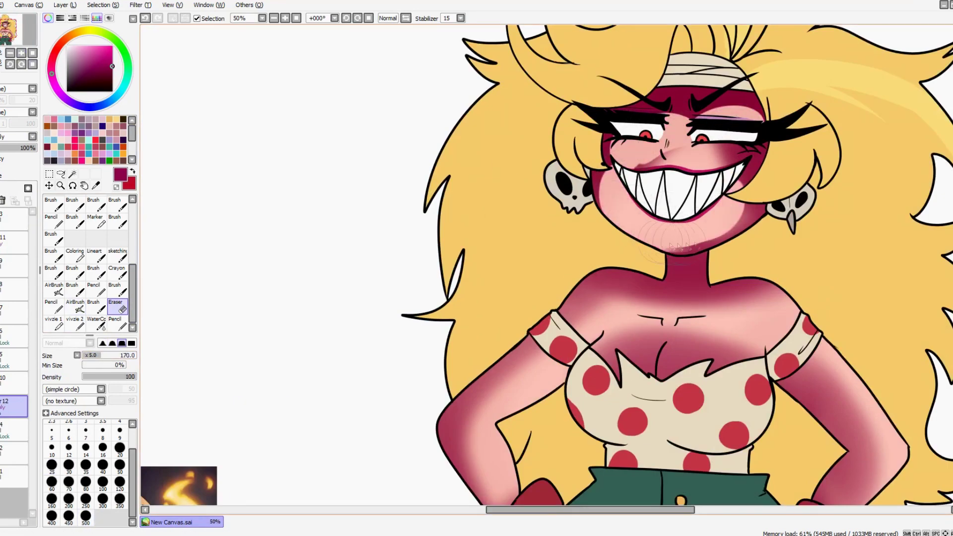
- Erase the shading from the shoulders and upper chest, leaving it under the chin and in the cleavage
scroll(581, 238, down, 3)
key(n)
key(e)
mouse_move(583, 230)
mouse_down()
mouse_move(610, 204)
mouse_move(680, 194)
mouse_move(604, 209)
mouse_up()
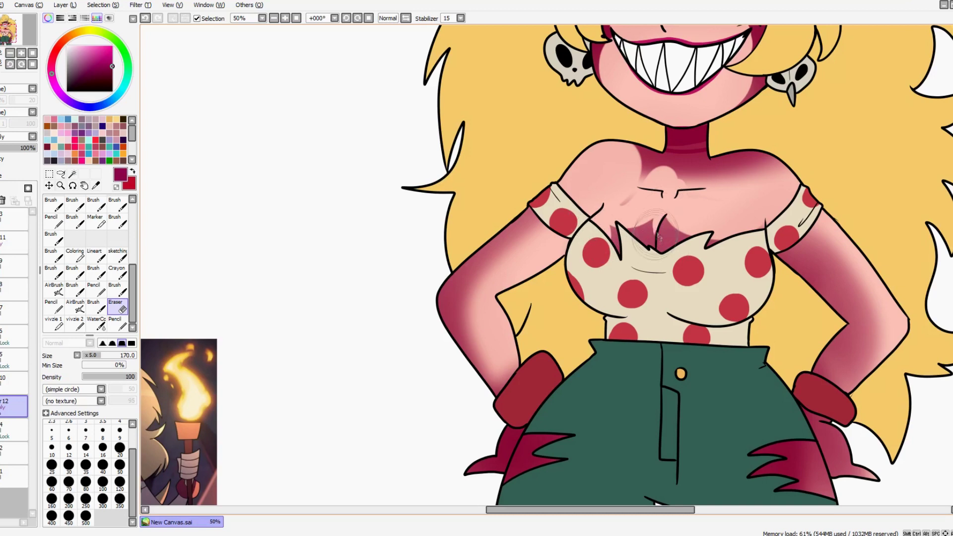
mouse_move(661, 169)
mouse_down()
mouse_move(705, 159)
mouse_move(795, 171)
mouse_up()
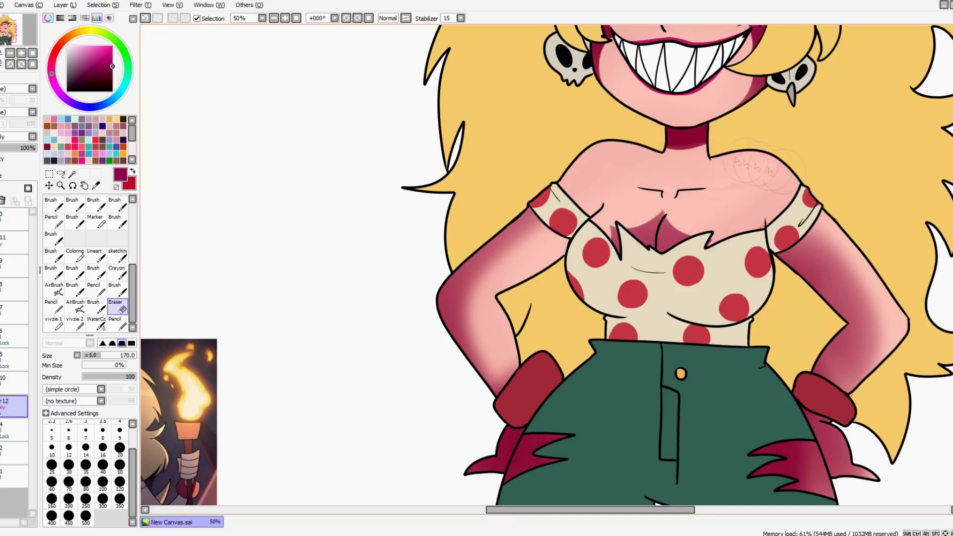
- Erase the shading from the inner side of the drawing's left arm down to the wristband, keeping the outer edge dark
click(118, 323)
click(117, 307)
drag(543, 218, 482, 293)
drag(512, 259, 476, 387)
key(ctrl+z)
key(ctrl+z)
mouse_move(561, 229)
mouse_down()
mouse_move(489, 357)
mouse_move(484, 392)
mouse_up()
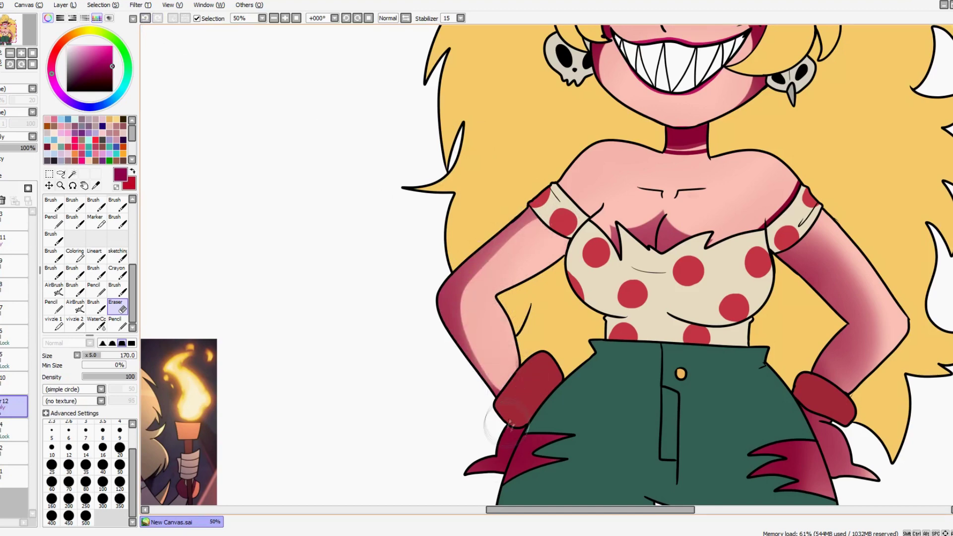
- Select the torn trouser openings from the line art and erase most of the shading on the skin inside them
scroll(546, 263, down, 4)
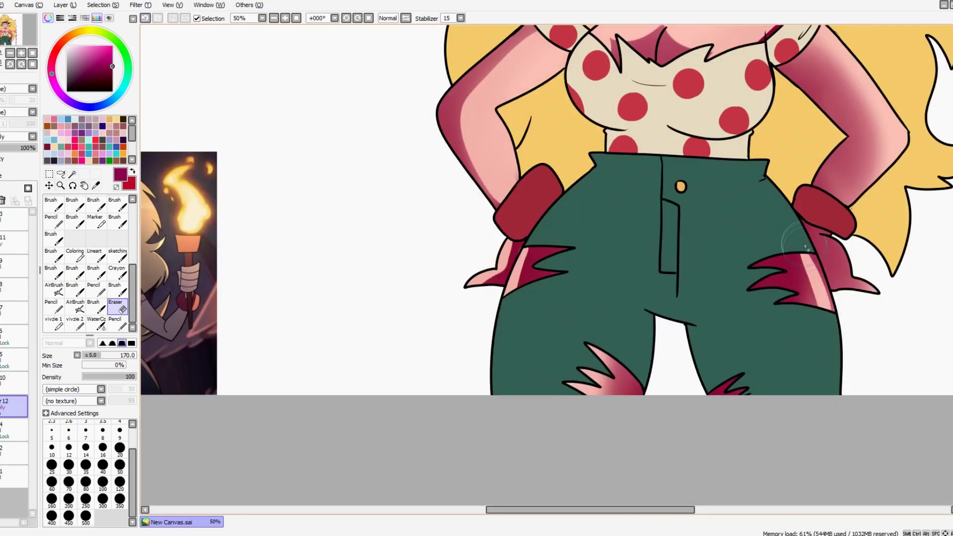
click(14, 218)
click(72, 173)
click(794, 278)
shift+click(603, 378)
key(e)
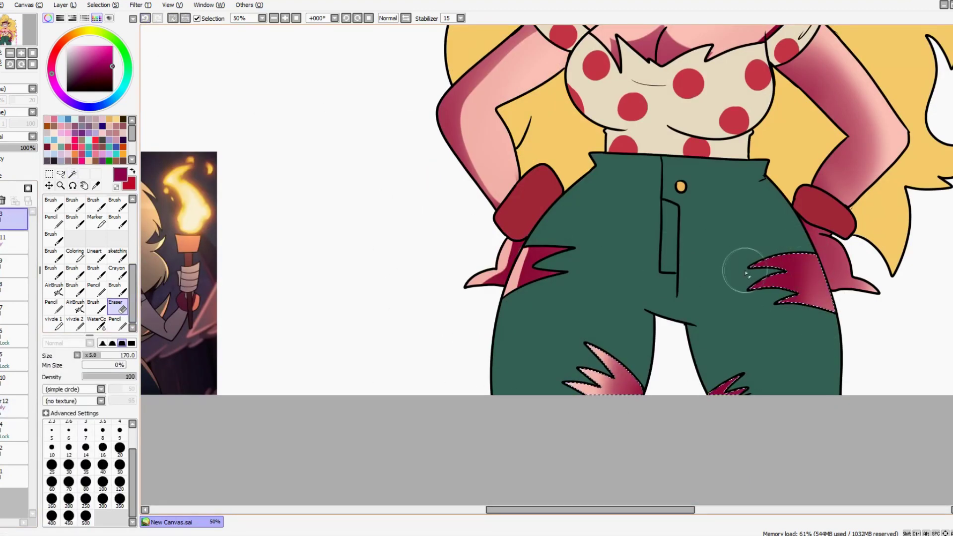
click(14, 405)
mouse_move(795, 277)
mouse_down()
mouse_move(809, 263)
mouse_move(765, 273)
mouse_move(850, 315)
mouse_move(824, 317)
mouse_up()
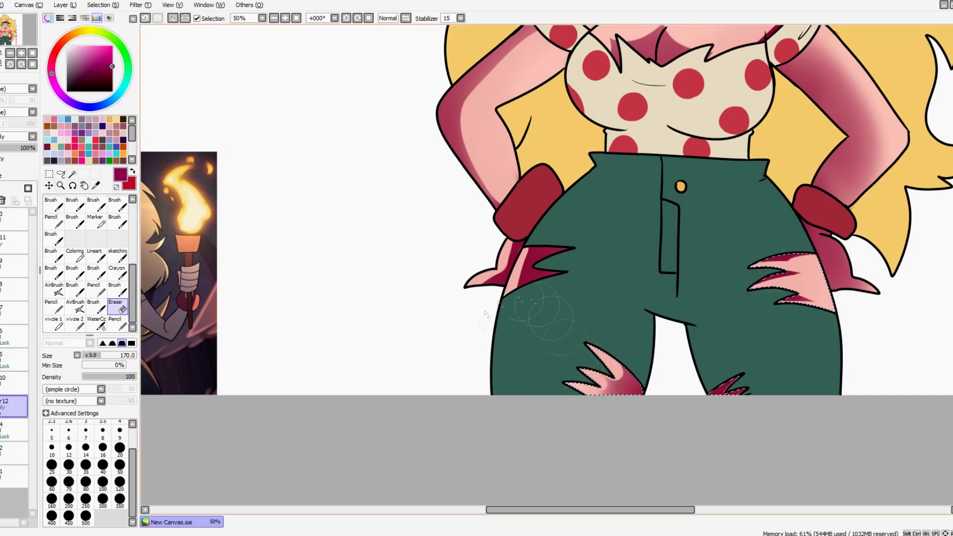
- Erase the shading from the lit parts of the drawing's right hand and arm
scroll(666, 389, right, 3)
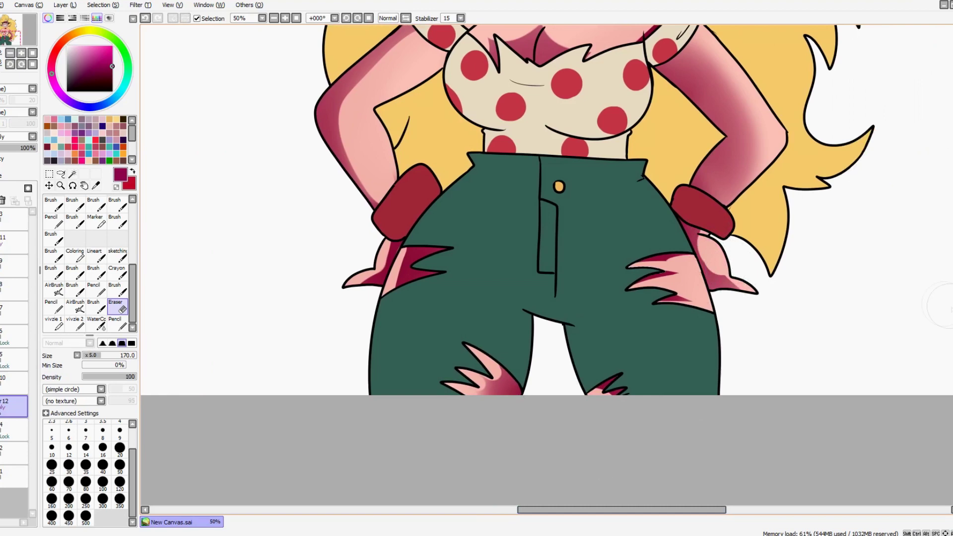
scroll(715, 268, up, 4)
scroll(633, 219, up, 3)
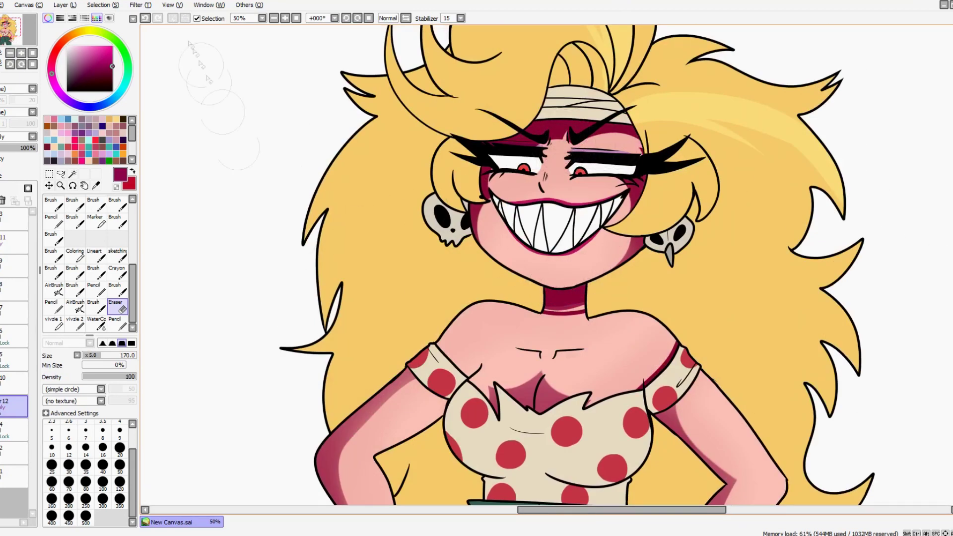
key(minus)
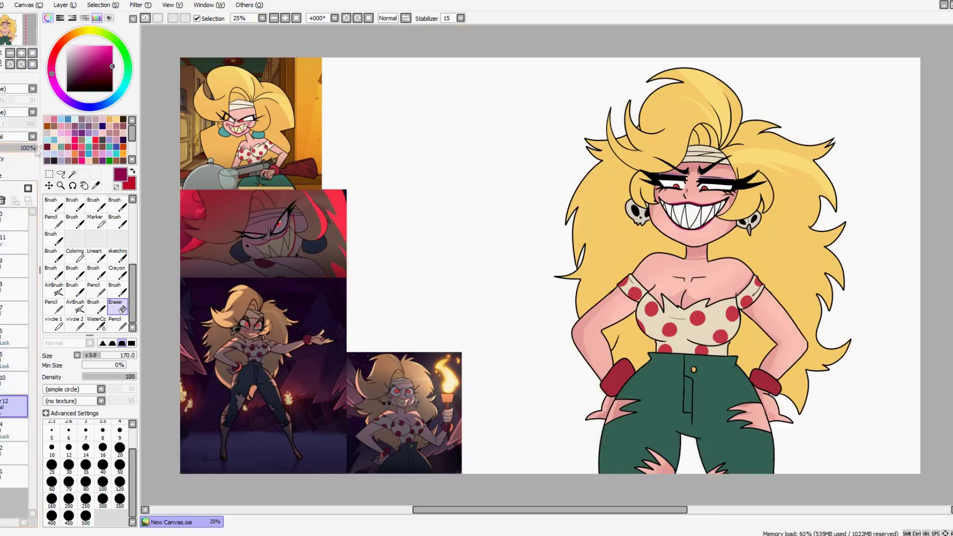
- Airbrush soft reddish shading at size 500 over the hair on a new layer and lower the layer's opacity
click(115, 321)
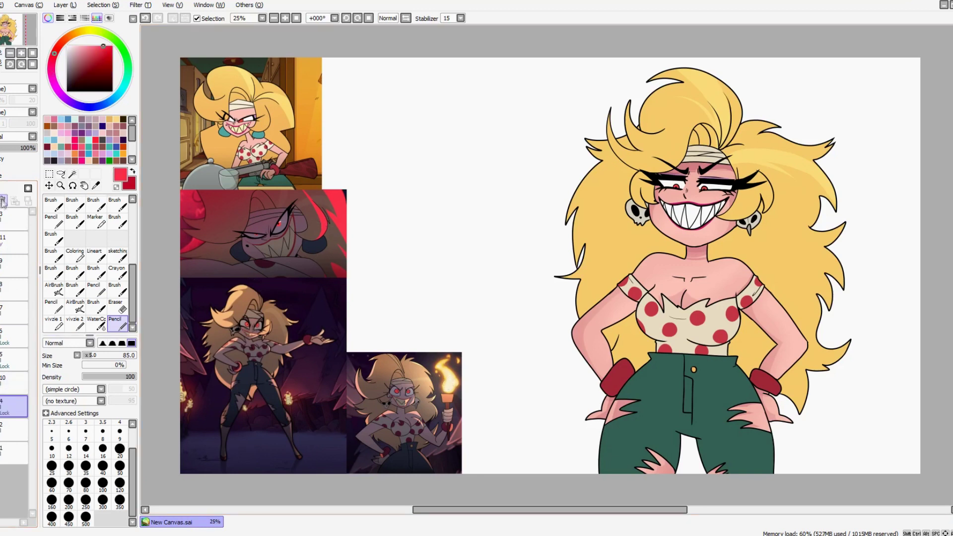
click(75, 305)
drag(671, 234, 620, 323)
mouse_move(739, 213)
mouse_down()
mouse_move(759, 348)
mouse_move(795, 258)
mouse_up()
mouse_move(566, 348)
mouse_down()
mouse_move(559, 319)
mouse_move(620, 164)
mouse_move(720, 129)
mouse_move(784, 238)
mouse_up()
drag(32, 147, 5, 147)
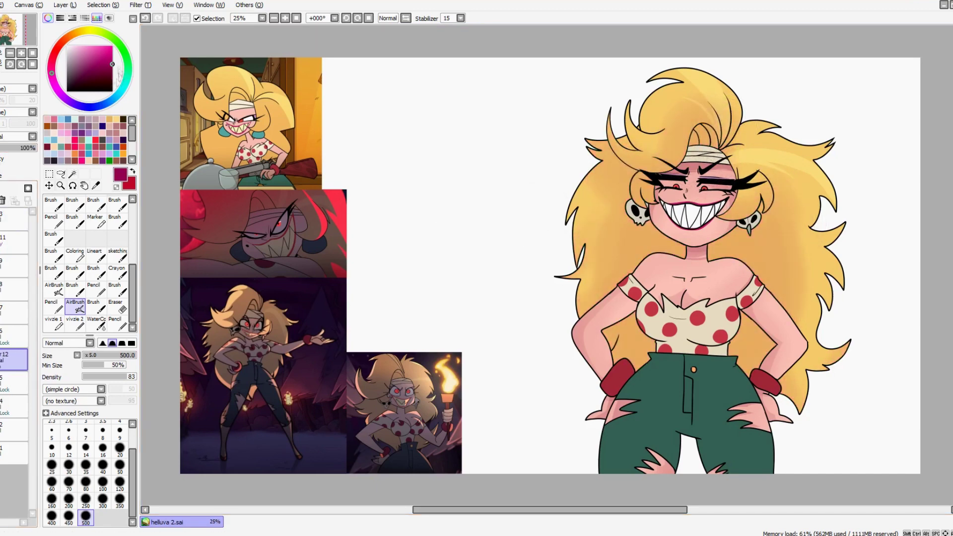
- Set the hair shading layer to Multiply and airbrush dark magenta over the hair around the face and shoulders
click(33, 136)
click(15, 164)
drag(620, 229, 662, 251)
key(ctrl+z)
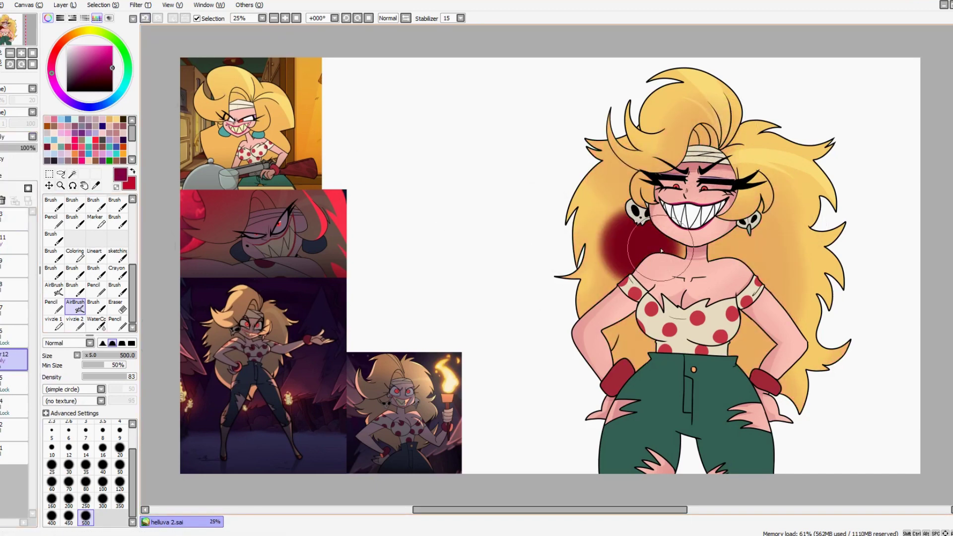
key(ctrl+t)
mouse_move(814, 297)
mouse_down()
mouse_move(775, 308)
mouse_move(793, 335)
mouse_up()
key(Return)
mouse_move(734, 110)
mouse_down()
mouse_move(655, 155)
mouse_move(755, 163)
mouse_up()
key(e)
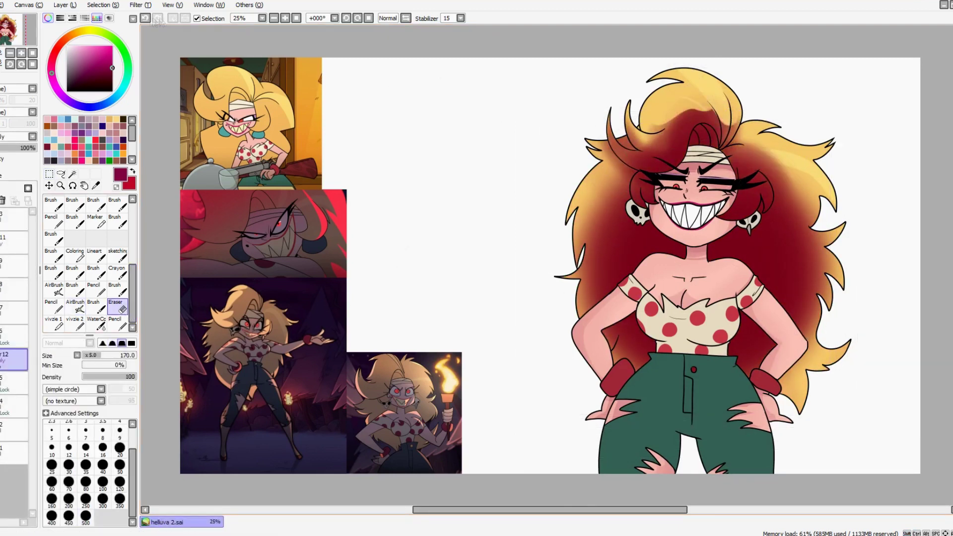
- Select the swept-up top hair from the line art and erase shading along its large curls with the size 170 Eraser
drag(690, 101, 670, 122)
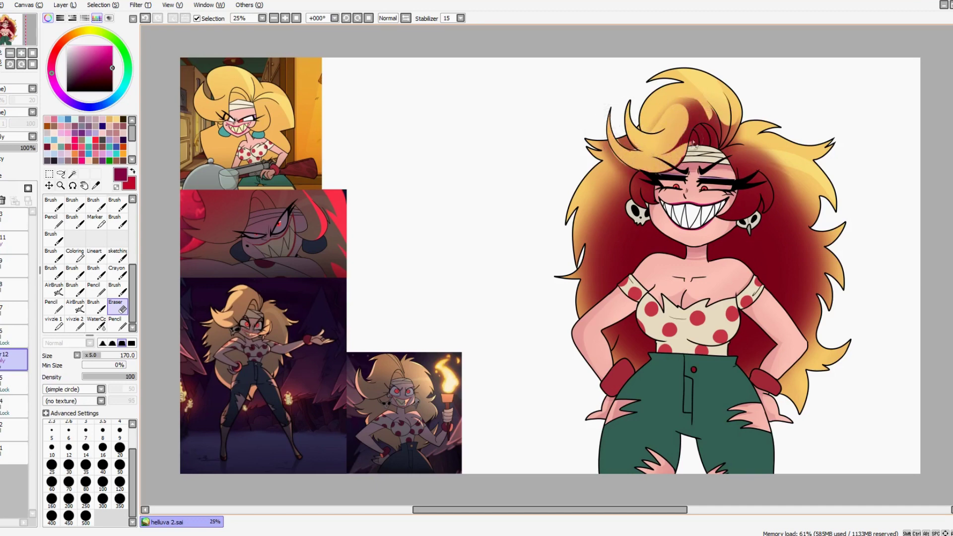
click(73, 173)
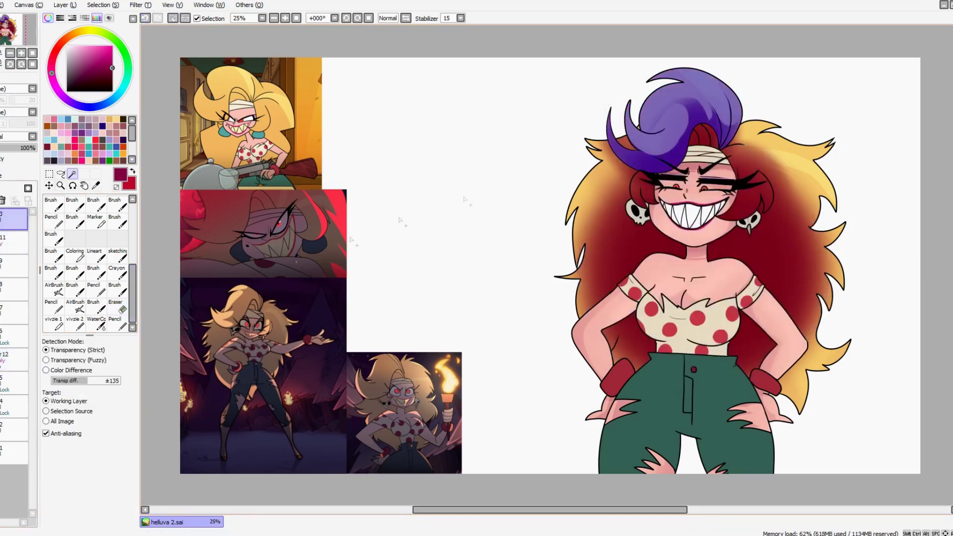
click(14, 218)
key(e)
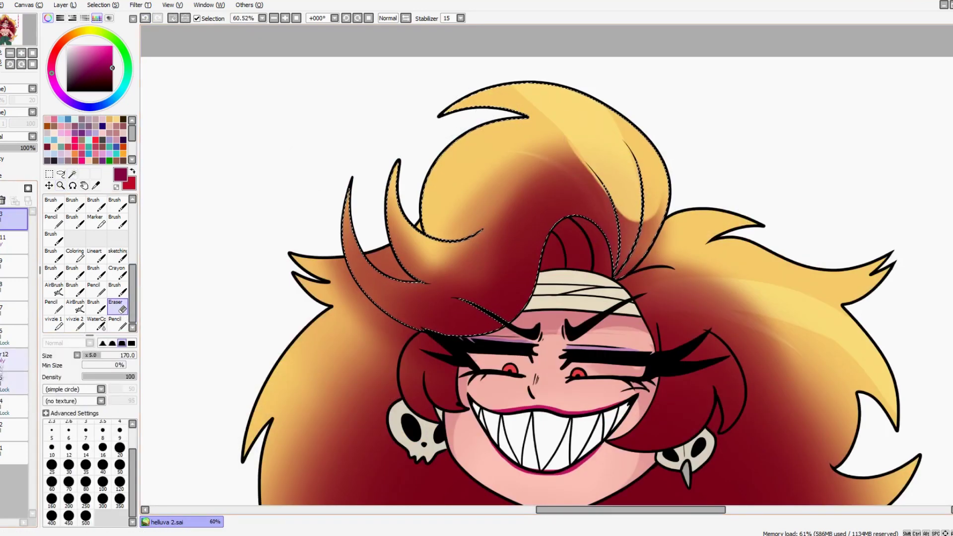
click(14, 358)
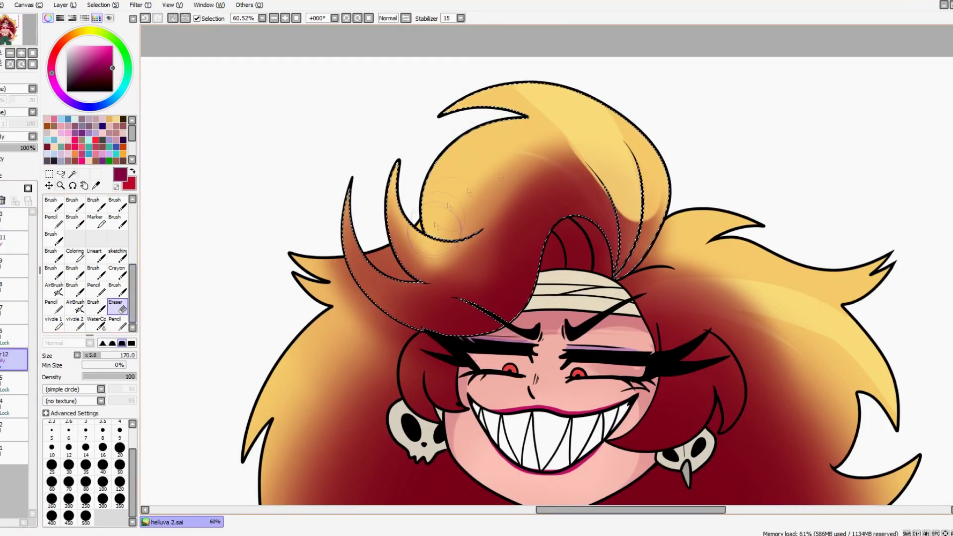
key(ctrl+z)
key(ctrl+y)
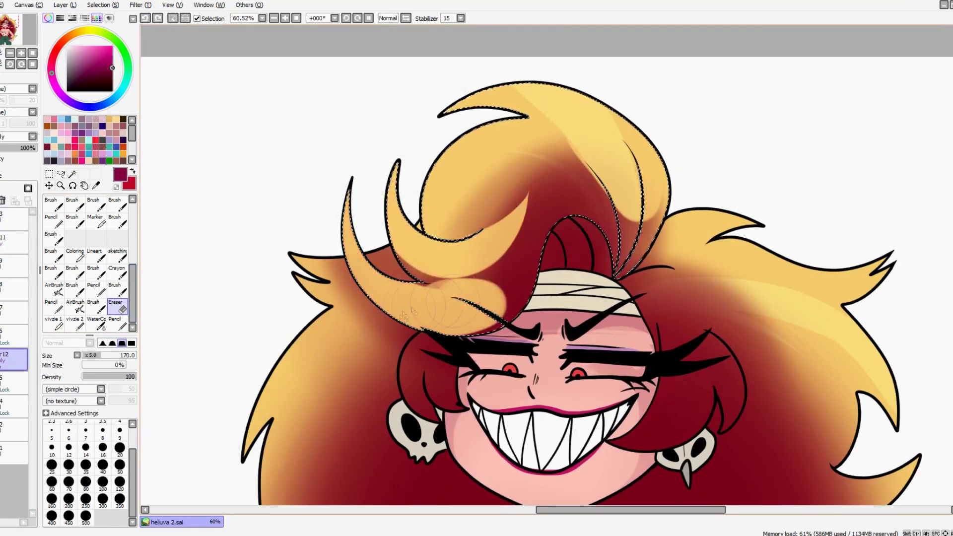
mouse_move(432, 226)
mouse_down()
mouse_move(461, 149)
mouse_move(516, 189)
mouse_move(455, 244)
mouse_move(451, 163)
mouse_move(454, 236)
mouse_move(437, 234)
mouse_move(440, 221)
mouse_up()
- Paint dark shadow strokes along the strand tips and folds of the top hair, refine their edges with the Eraser, and deselect
key(n)
drag(350, 266, 348, 199)
drag(395, 219, 394, 164)
mouse_move(444, 108)
mouse_down()
mouse_move(507, 106)
mouse_move(536, 122)
mouse_up()
drag(637, 228, 633, 149)
key(e)
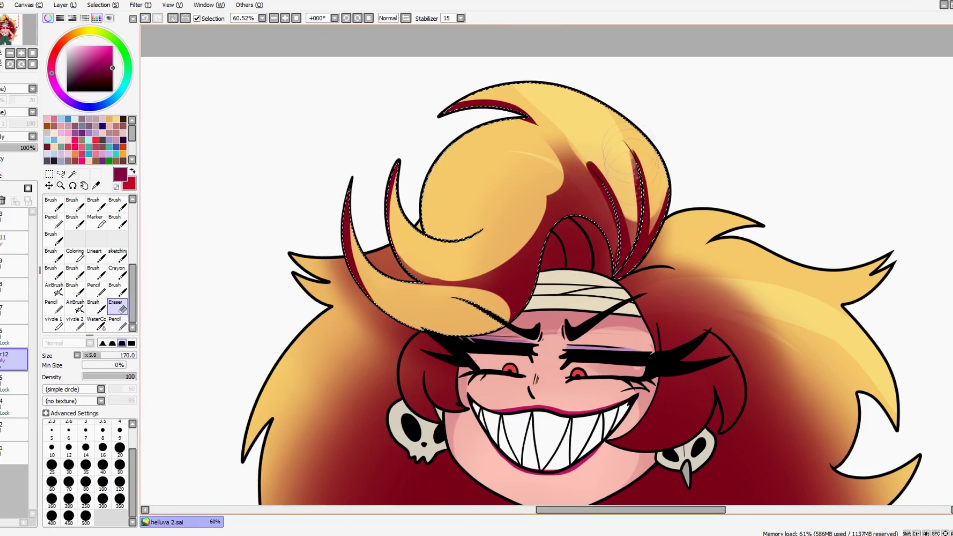
key(ctrl+d)
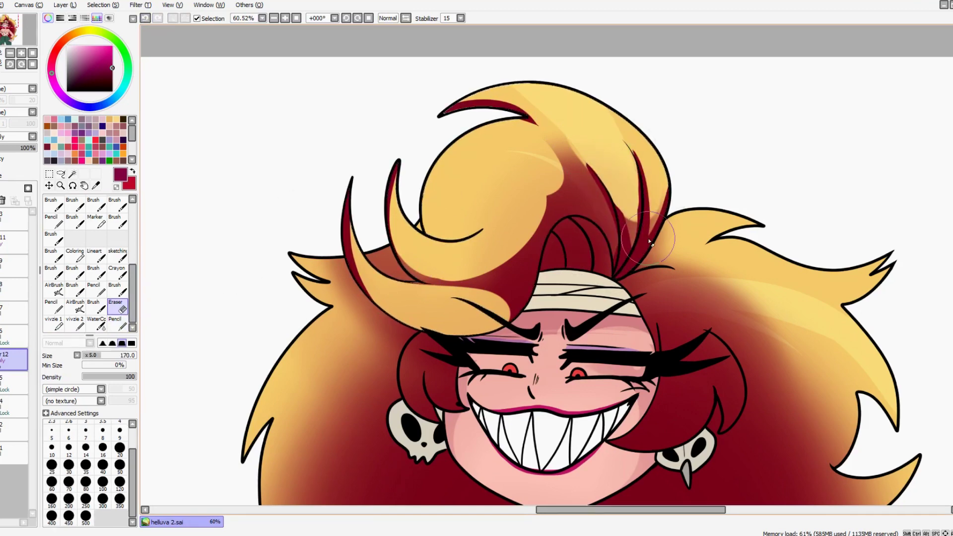
- Select the drawing's left mass of hair and erase wavy light patches from its shading along the outer edge
key(w)
scroll(650, 242, down, 4)
key(e)
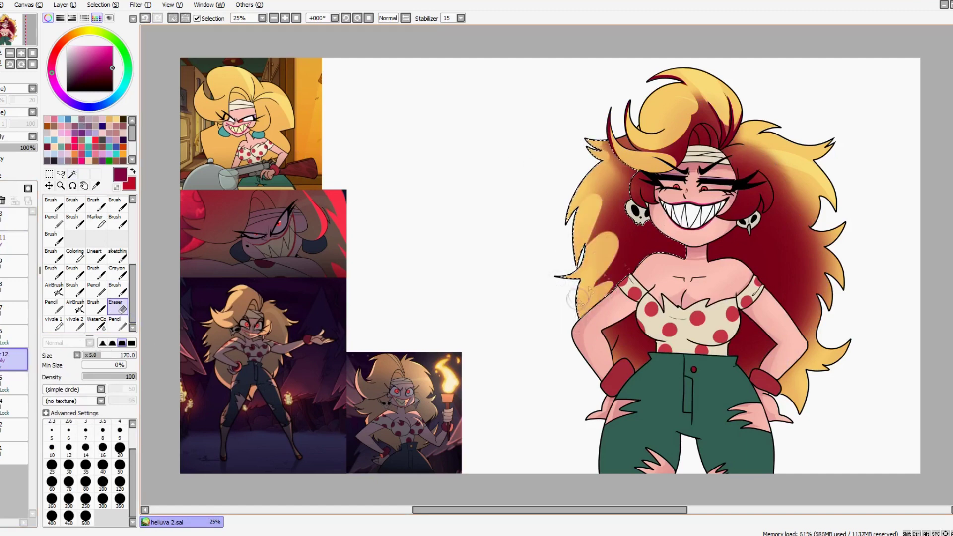
scroll(602, 169, right, 3)
key(w)
click(570, 238)
key(ctrl+d)
- Select the drawing's right mass of hair and erase curved light patches from its shading along the outer edge
click(14, 218)
click(643, 208)
click(14, 358)
key(e)
mouse_move(729, 252)
mouse_down()
mouse_move(727, 293)
mouse_move(710, 218)
mouse_move(720, 338)
mouse_move(687, 377)
mouse_move(695, 357)
mouse_move(638, 382)
mouse_up()
key(ctrl+d)
- Select the side locks framing the face from the line art and erase shading from them on the hair shading layer
key(n)
click(14, 218)
key(w)
click(536, 189)
key(e)
click(14, 358)
drag(539, 188, 553, 208)
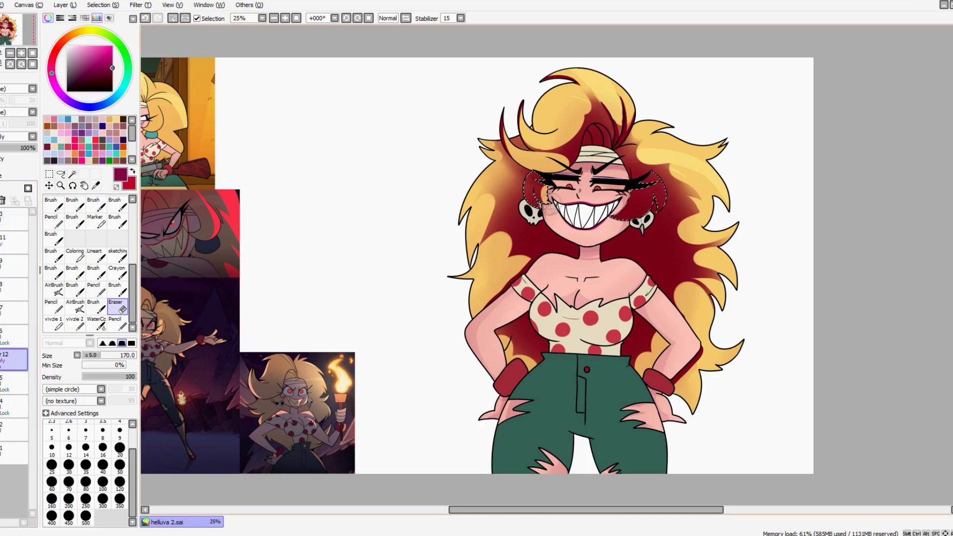
- Lower the hair shading's opacity to 24% and paint white rim highlights along the hair's outer edges in Luminosity mode
drag(35, 148, 8, 148)
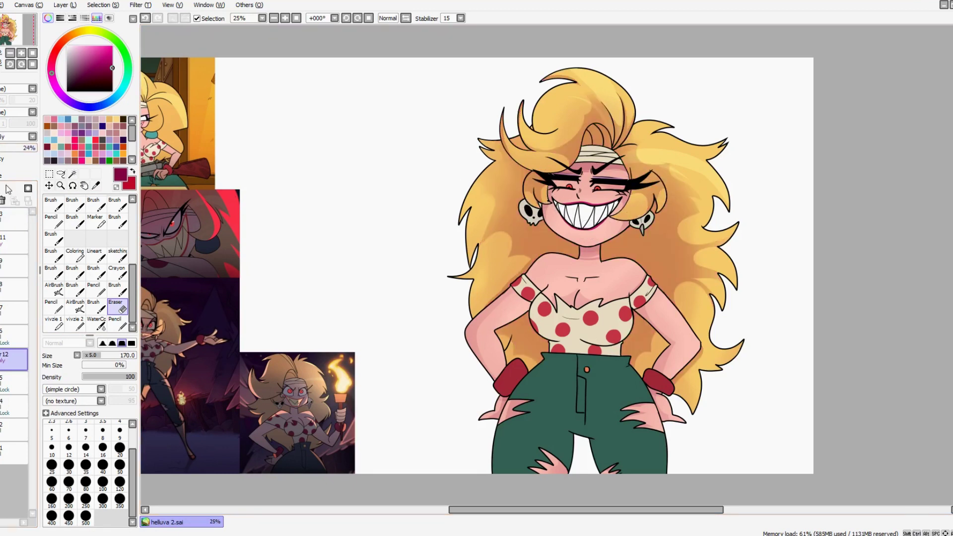
click(20, 136)
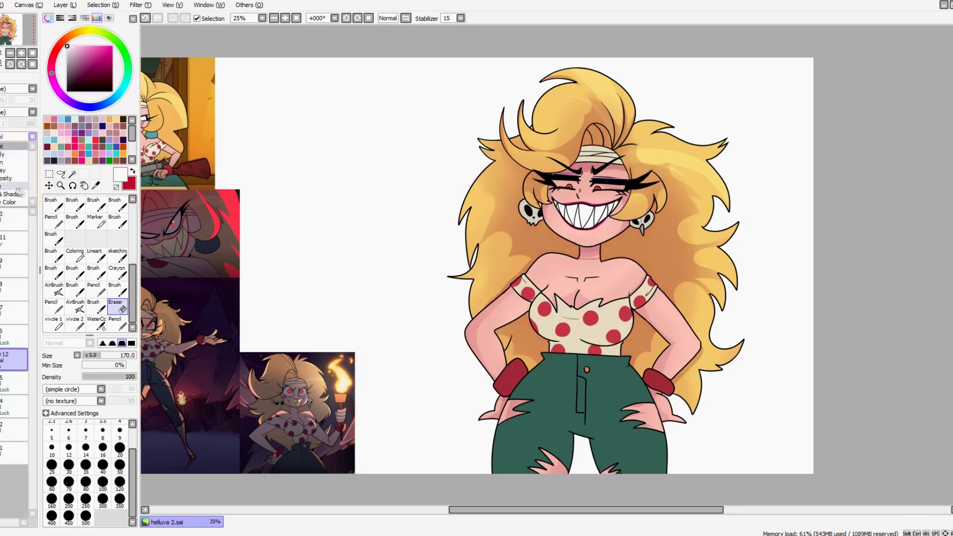
click(20, 194)
key(n)
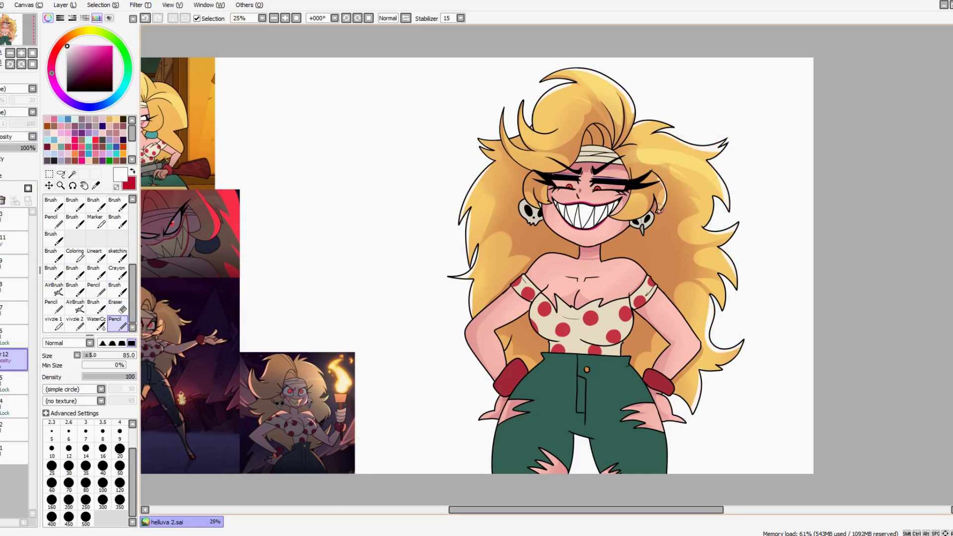
- Select the top hair and side locks, paint their white highlights on the Luminosity layer, and lower that layer's opacity to 26%
click(15, 215)
ctrl+click(15, 215)
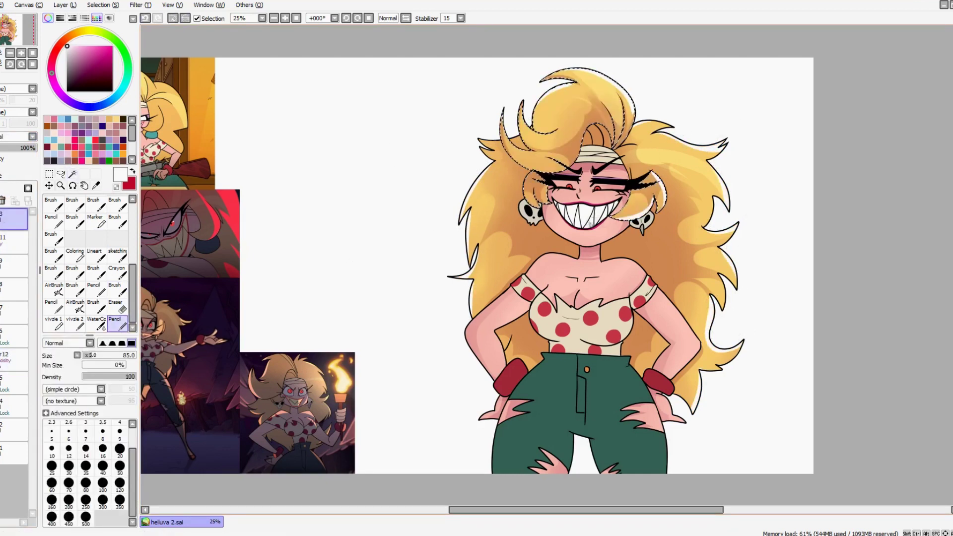
key(ctrl+d)
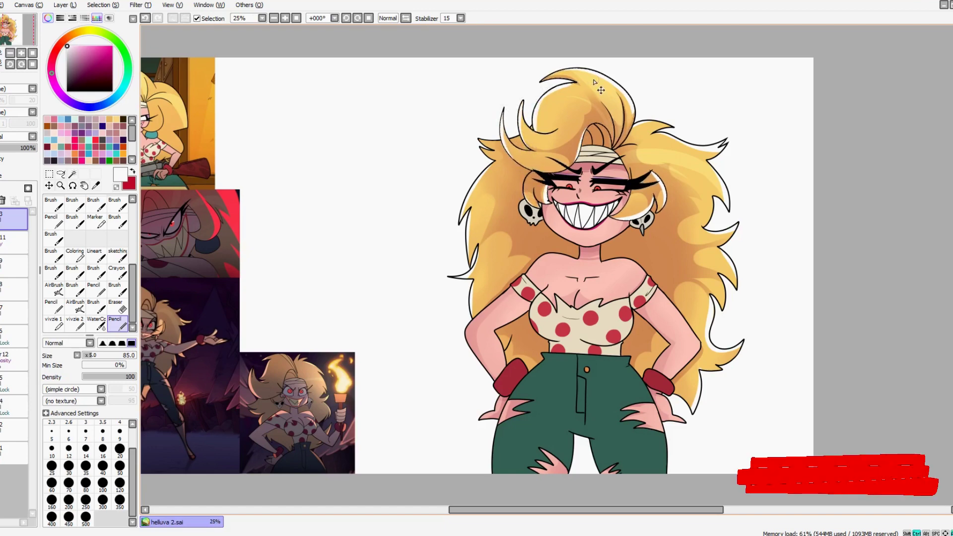
click(20, 137)
click(17, 187)
click(145, 17)
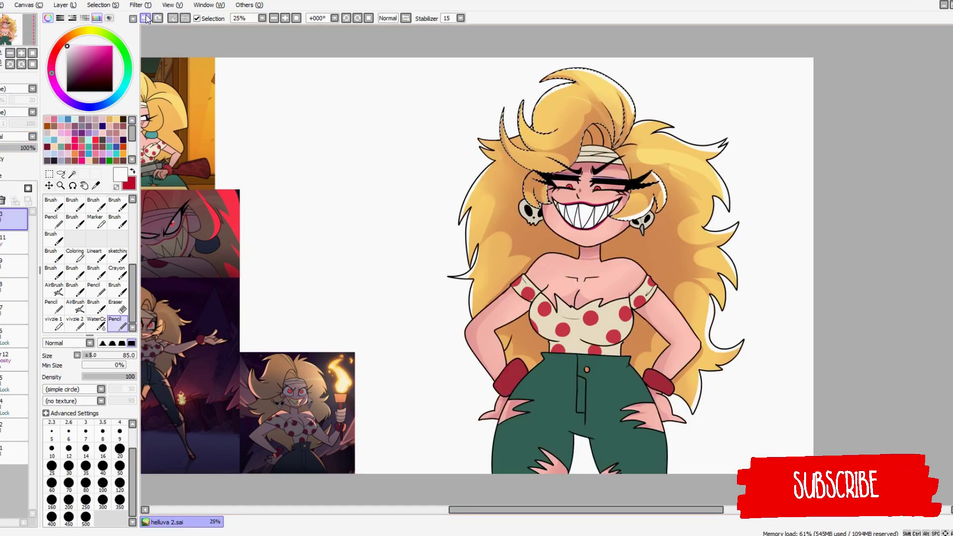
ctrl+click(15, 215)
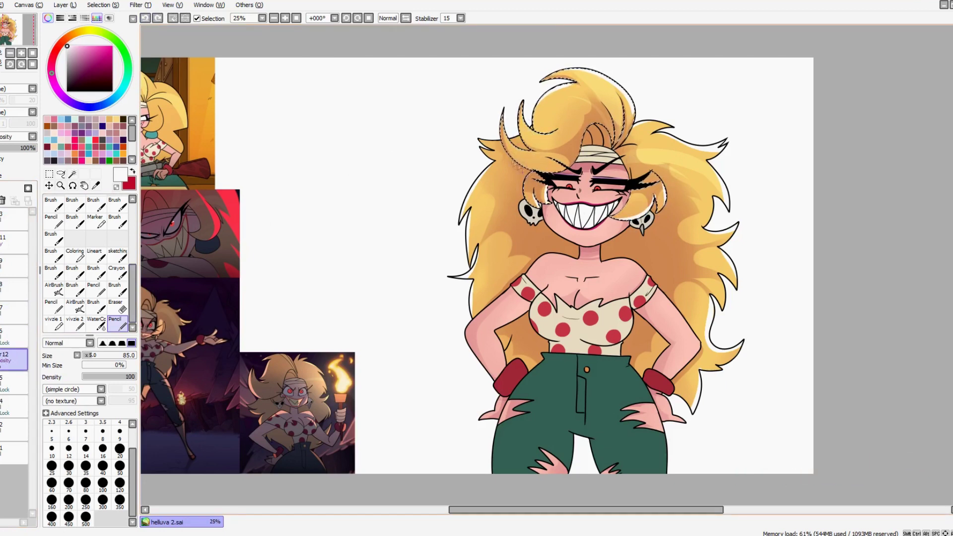
key(ctrl+d)
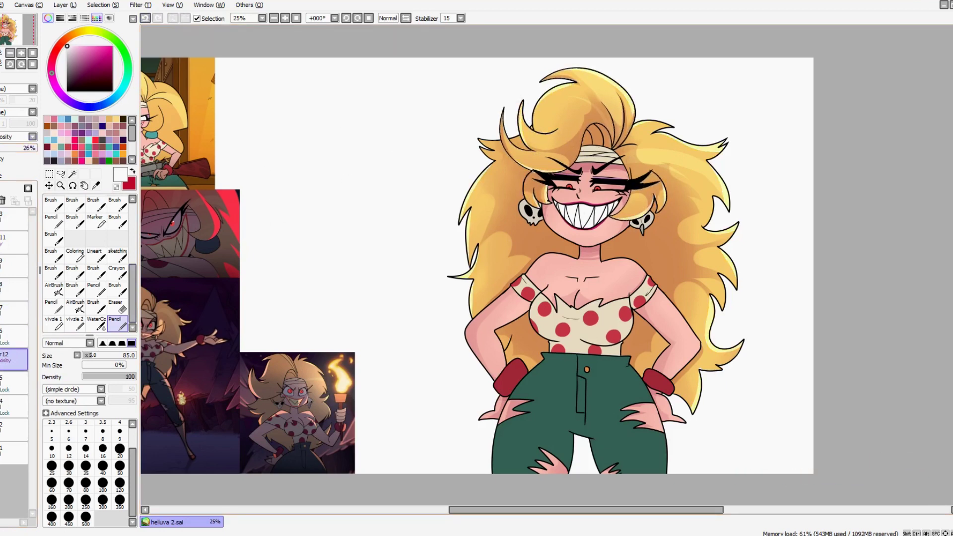
- Airbrush dark magenta shading over the polka-dot top and the headband on a Multiply layer
key(Delete)
click(106, 67)
scroll(638, 202, up, 1)
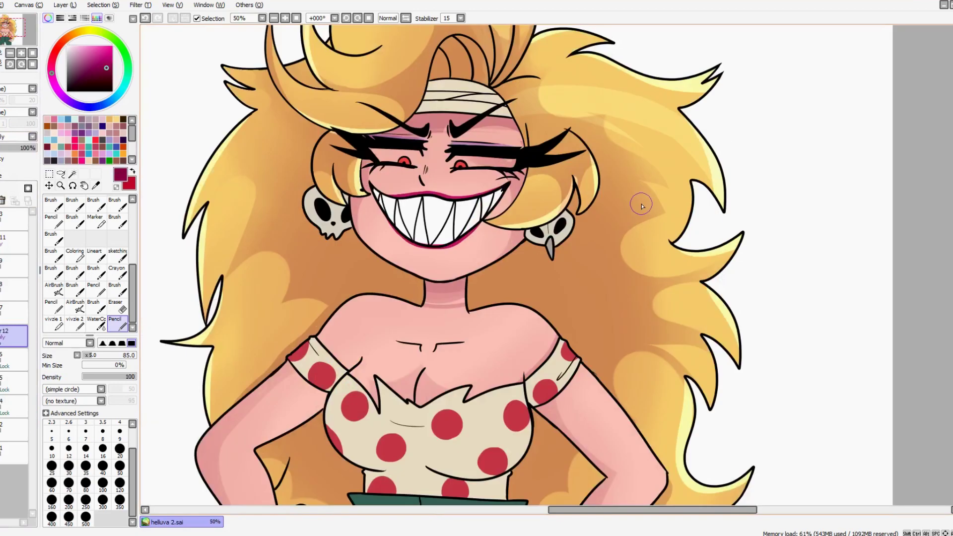
click(75, 305)
mouse_move(571, 395)
mouse_down()
mouse_move(566, 231)
mouse_move(546, 233)
mouse_move(571, 278)
mouse_up()
key(ctrl+z)
scroll(777, 154, up, 2)
scroll(777, 154, up, 1)
drag(422, 87, 497, 99)
- Erase lit areas from the shading on the headband, top and sleeves, and draw fabric fold shadows with the Pencil
key(e)
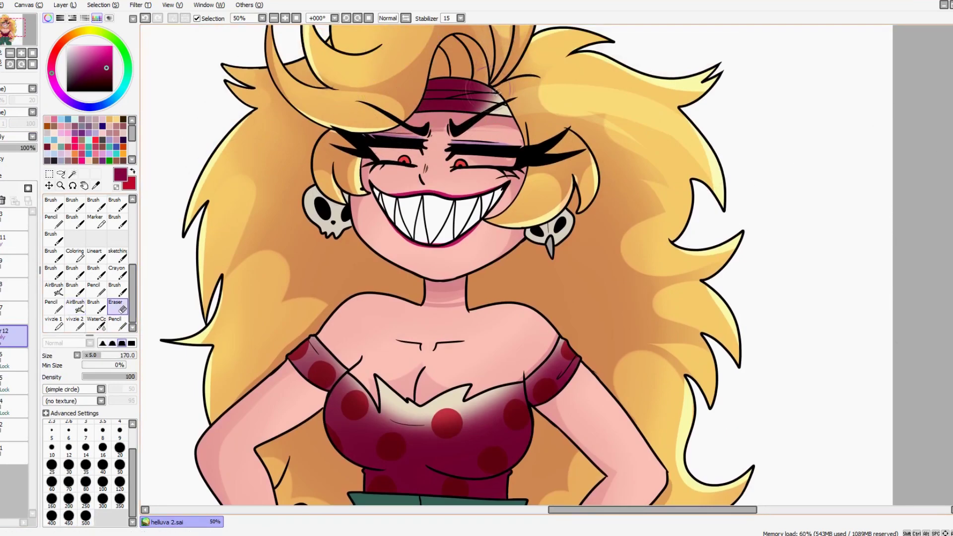
key(n)
scroll(505, 93, down, 3)
key(e)
mouse_move(298, 211)
mouse_down()
mouse_move(377, 219)
mouse_move(367, 236)
mouse_move(388, 266)
mouse_move(422, 251)
mouse_move(432, 265)
mouse_move(450, 263)
mouse_move(397, 303)
mouse_move(497, 295)
mouse_up()
drag(573, 211, 549, 233)
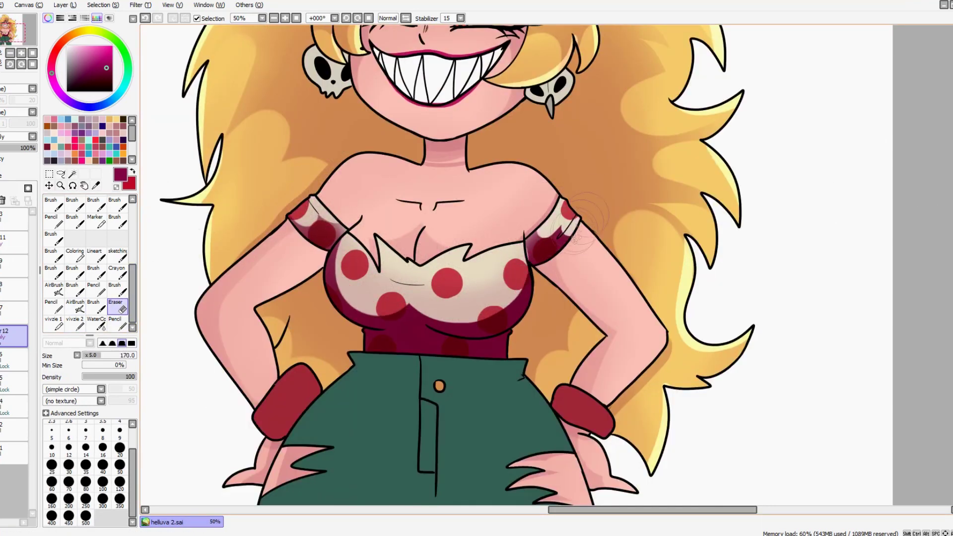
key(n)
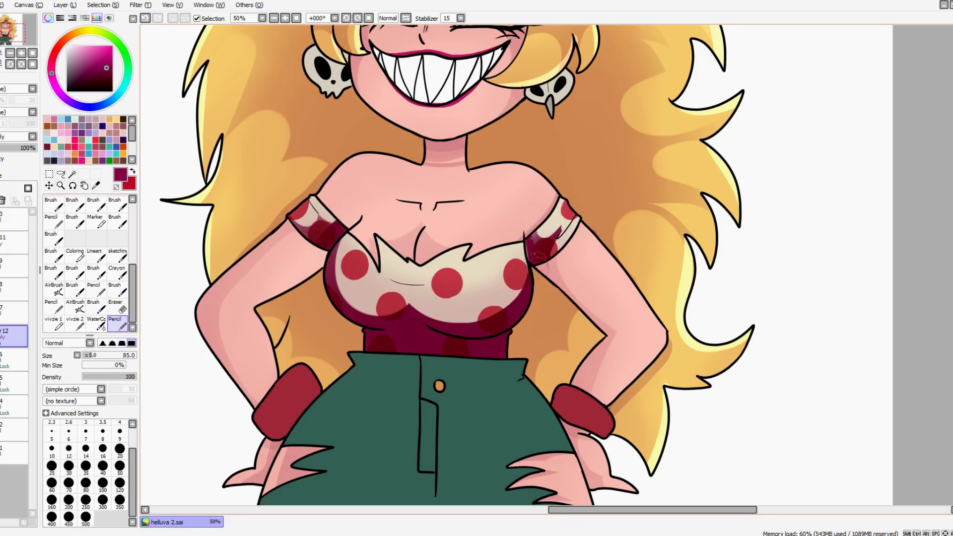
key(e)
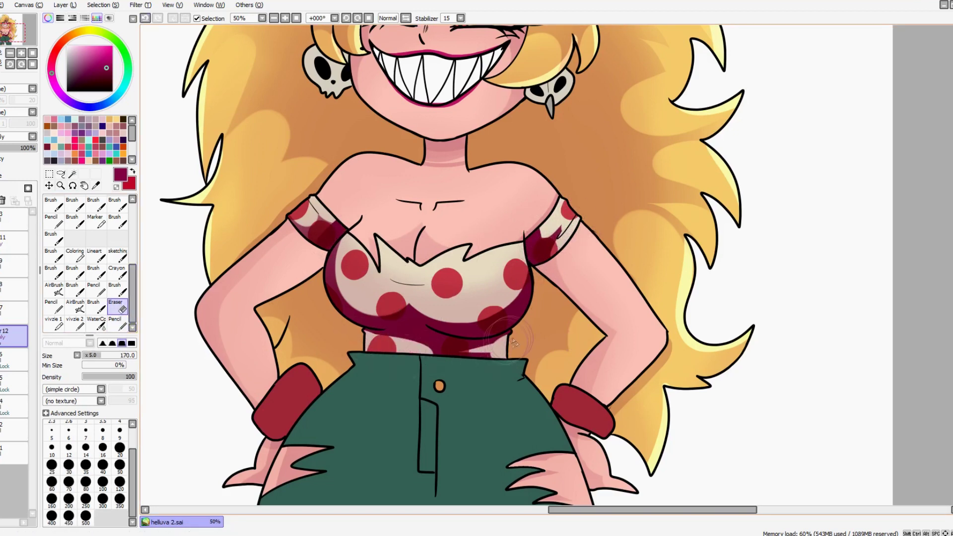
key(n)
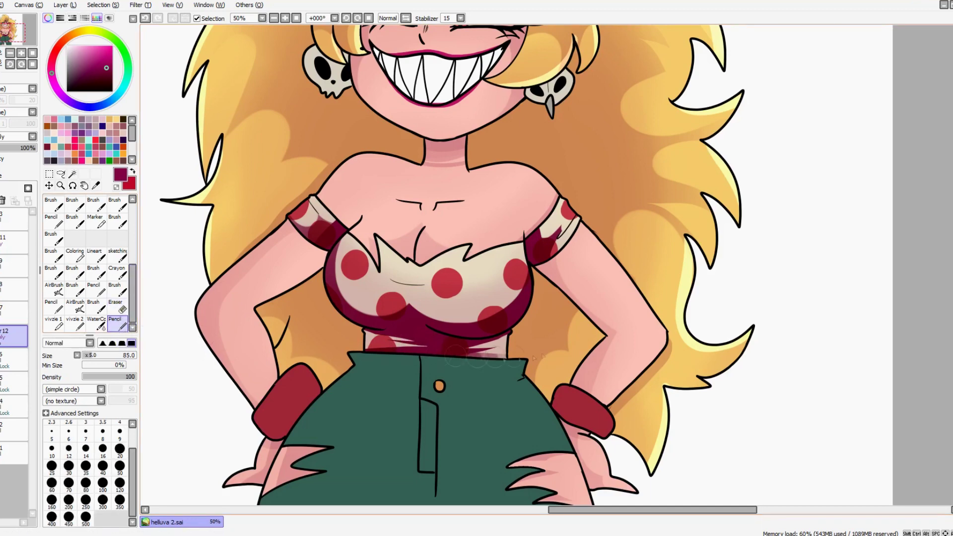
drag(389, 281, 426, 291)
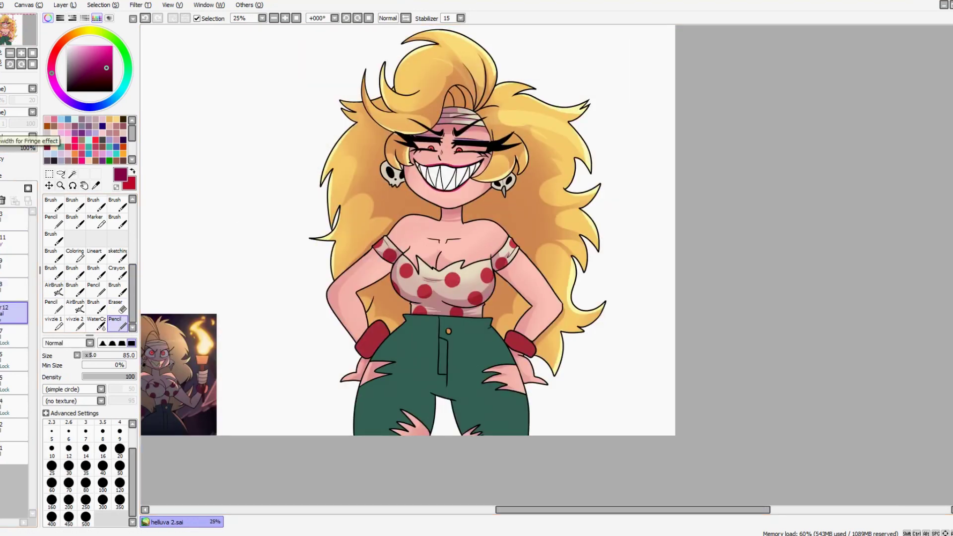
alt+click(419, 340)
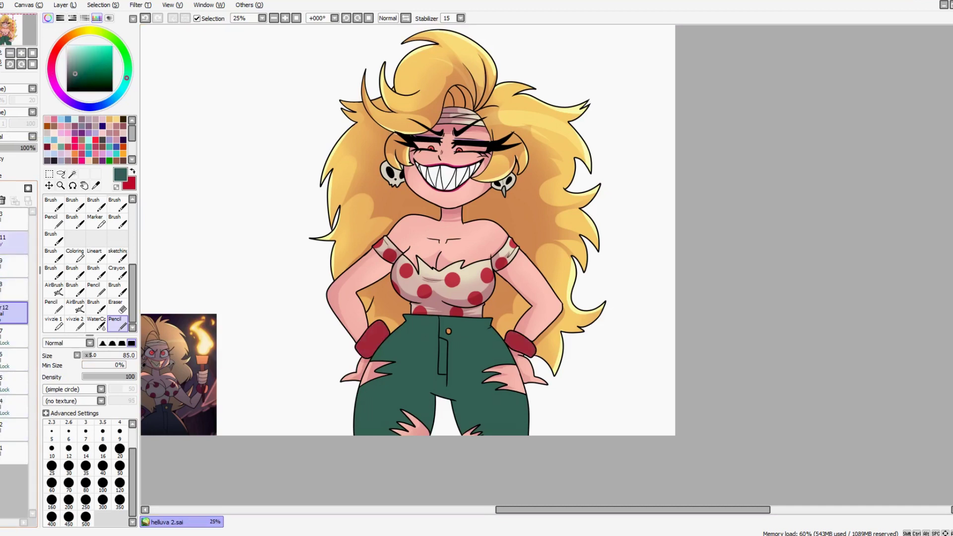
click(14, 243)
click(20, 137)
click(20, 146)
- Paint the whites of both eyes around the red irises with the Pencil on a new layer
click(72, 173)
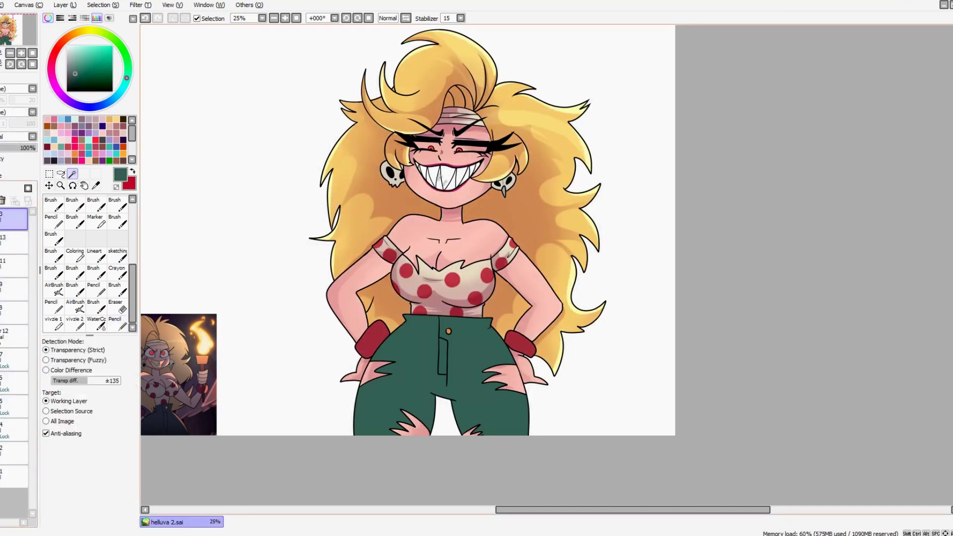
key(ctrl+shift+n)
alt+click(222, 204)
key(ctrl+f)
key(ctrl+d)
key(n)
scroll(198, 218, up, 4)
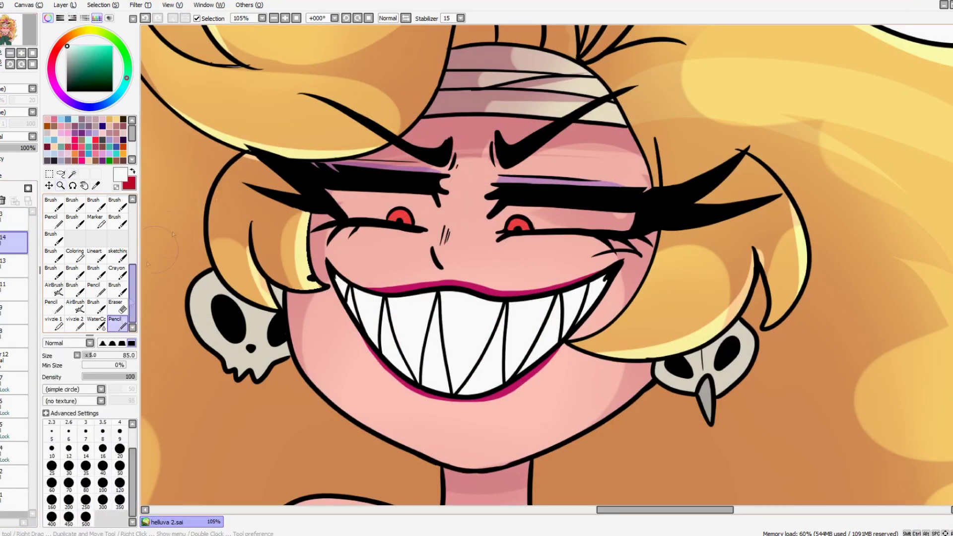
drag(538, 219, 614, 219)
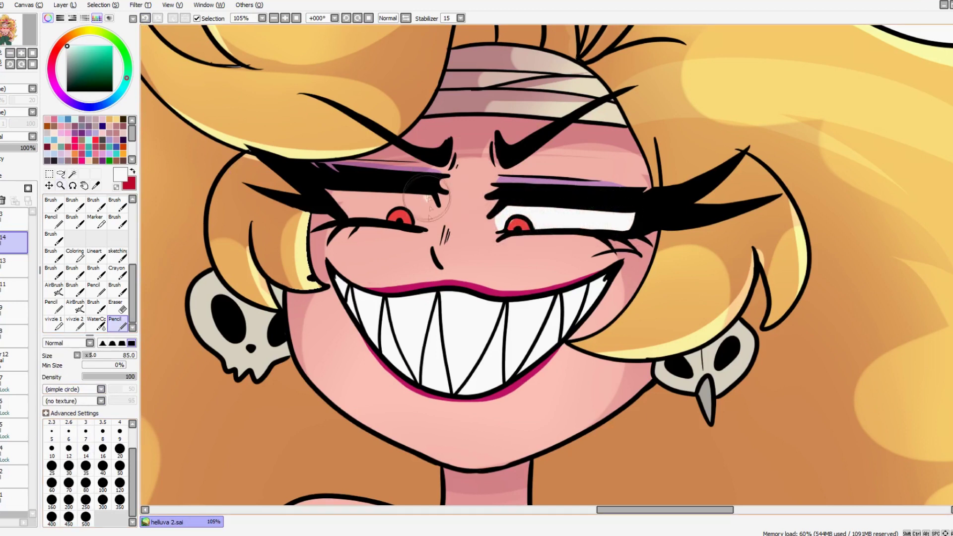
drag(429, 202, 398, 195)
key(e)
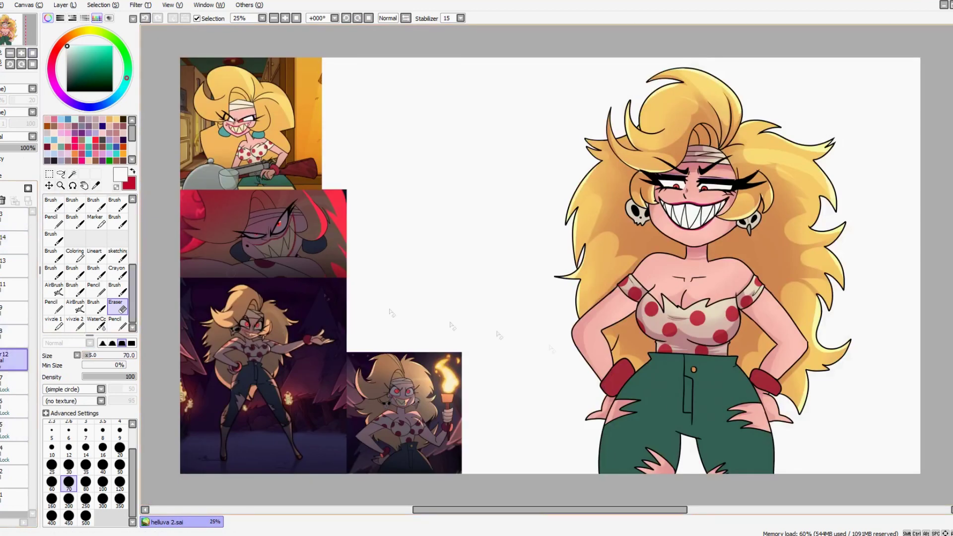
mouse_move(626, 417)
mouse_down()
mouse_move(701, 394)
mouse_move(645, 347)
mouse_move(735, 407)
mouse_move(670, 358)
mouse_up()
key(ctrl+z)
key(ctrl+z)
key(ctrl+z)
key(ctrl+z)
key(ctrl+z)
key(ctrl+y)
key(ctrl+y)
key(ctrl+y)
key(ctrl+y)
key(ctrl+y)
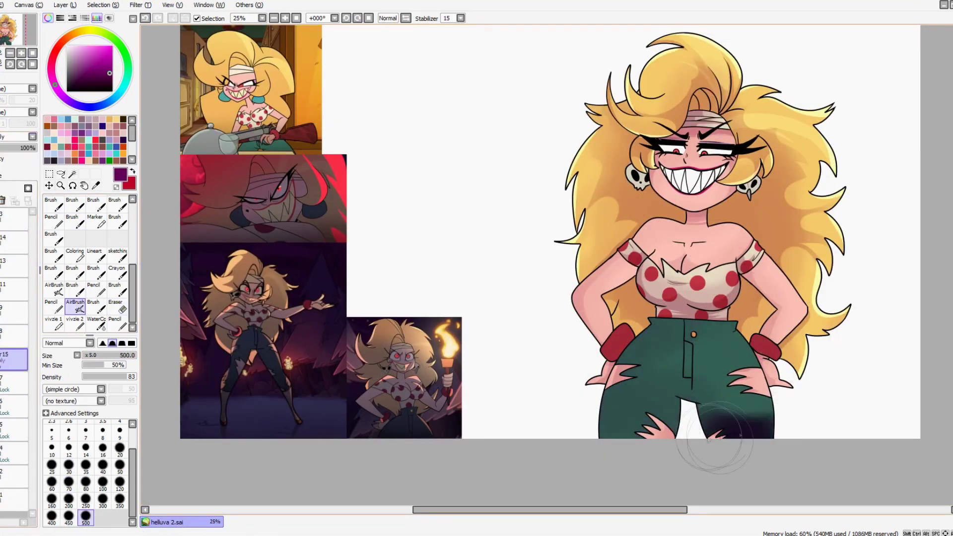
- Erase and refine the trousers' dark purple shading, reduce its opacity, and add white rim highlights along the trousers' edges in Luminosity mode
click(122, 309)
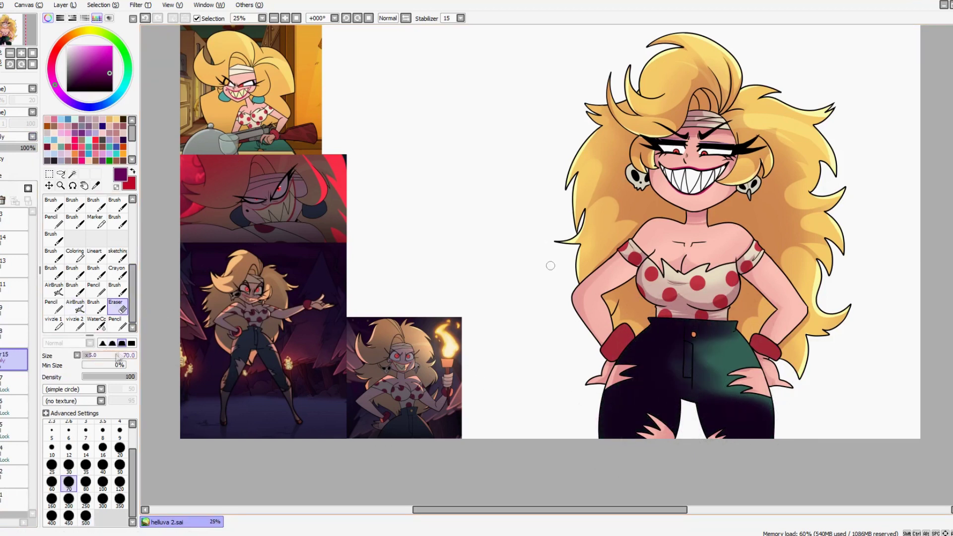
mouse_move(764, 412)
mouse_down()
mouse_move(695, 342)
mouse_move(640, 447)
mouse_up()
click(118, 323)
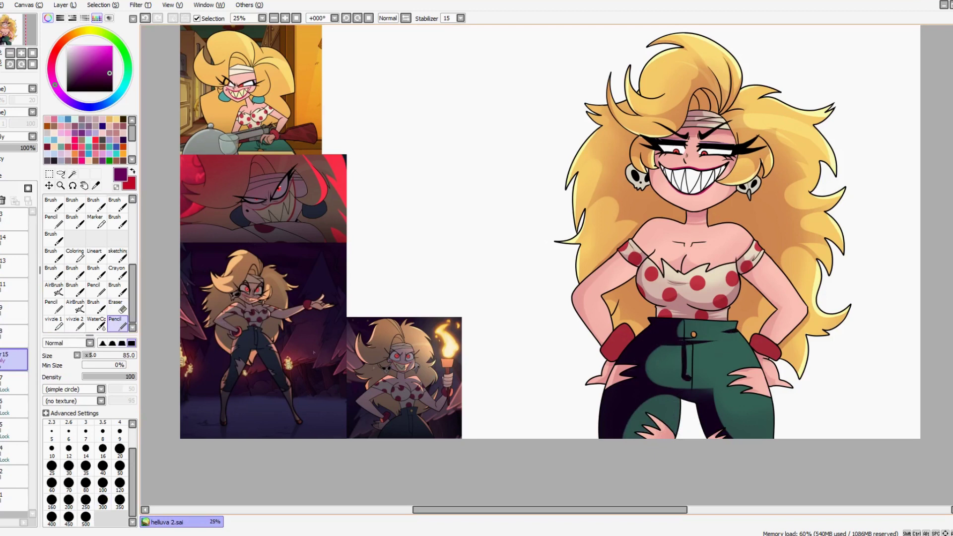
drag(20, 148, 3, 197)
scroll(20, 137, down, 4)
click(67, 46)
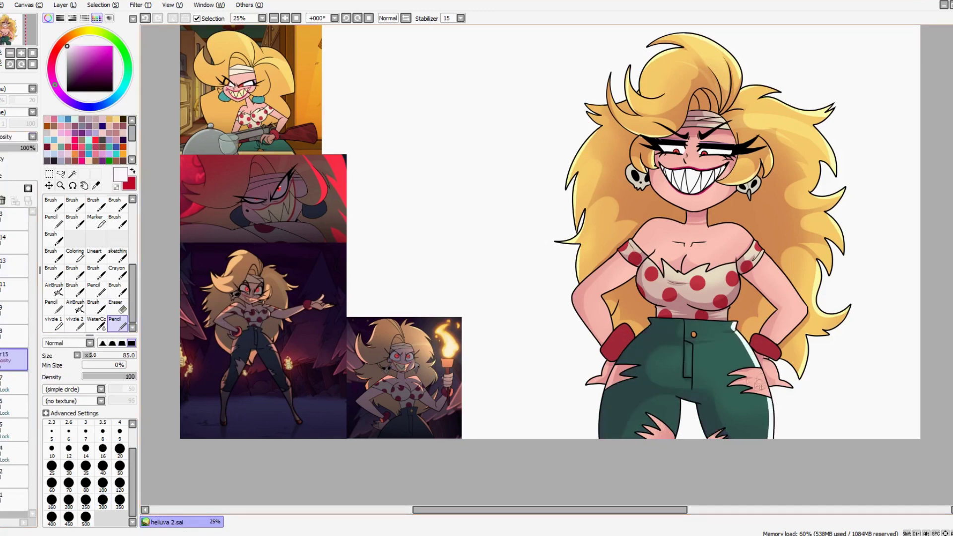
- Move the shading layer up to the wristbands and airbrush purple shading over both, erasing the lit areas
drag(14, 357, 13, 331)
click(91, 62)
scroll(20, 137, up, 3)
click(75, 304)
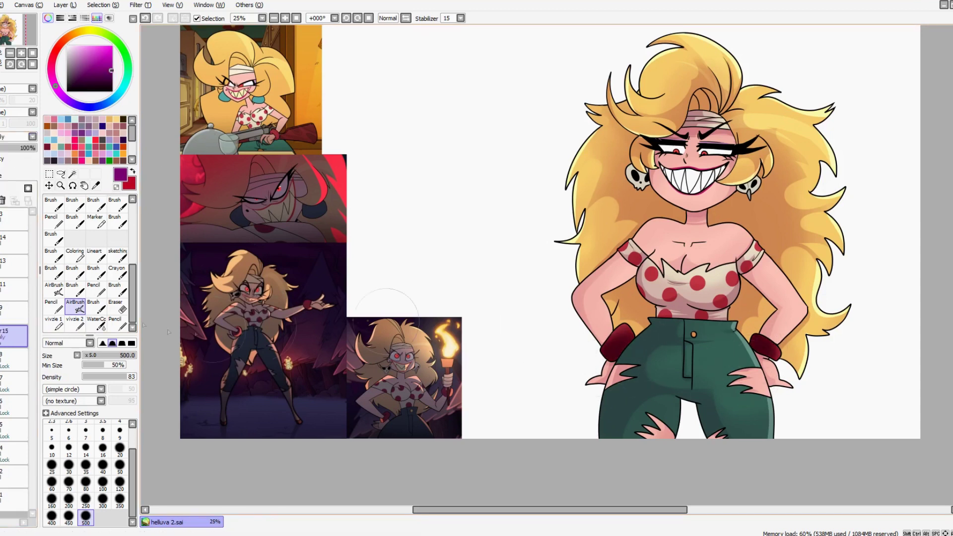
key(e)
- Select the skull earrings with the Magic Wand and airbrush dark purple shading over them on a new Multiply layer
click(14, 313)
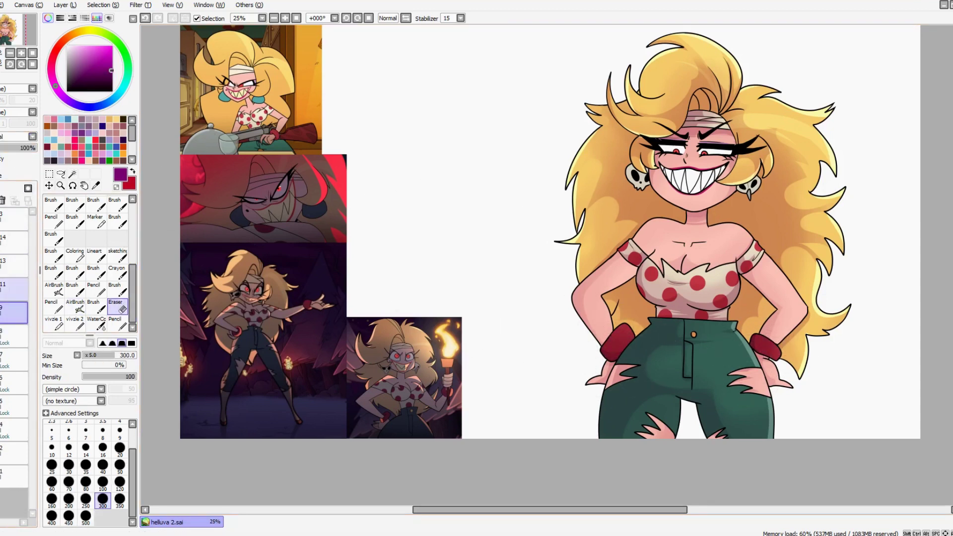
click(14, 265)
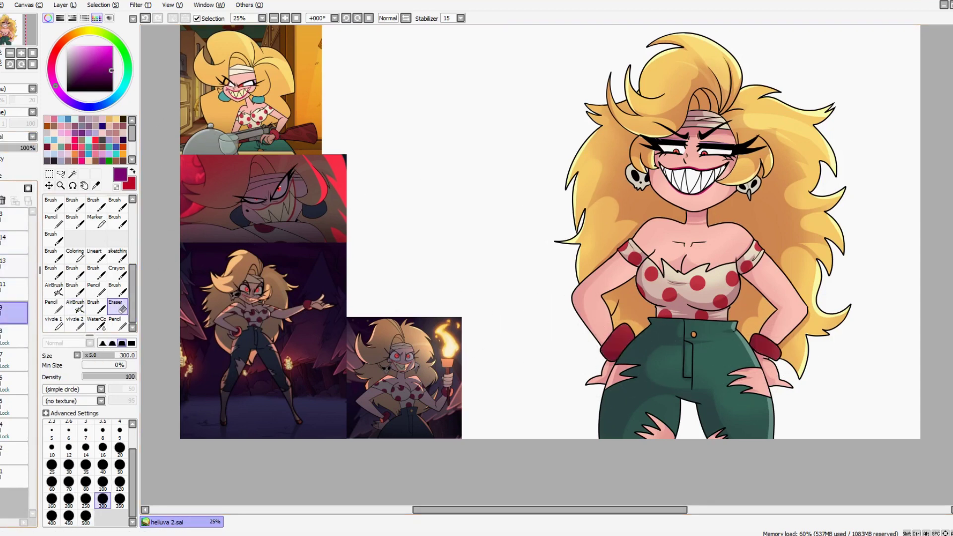
ctrl+click(14, 241)
click(28, 188)
click(72, 173)
click(748, 187)
click(75, 307)
click(14, 242)
click(18, 136)
click(7, 148)
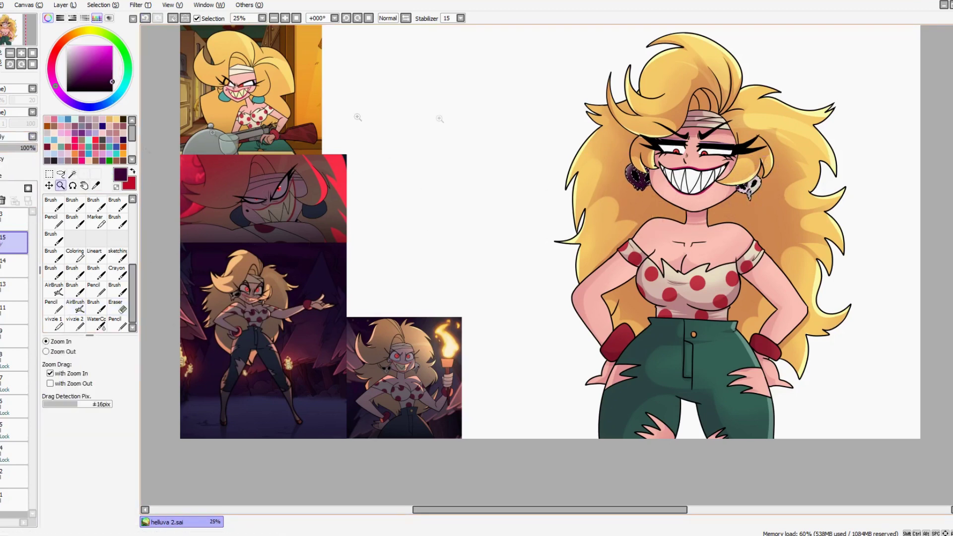
- Refine the shading on both skull earrings with the Pencil at size 35, deselect, and lower the layer's opacity to 32%
scroll(754, 171, up, 5)
mouse_move(740, 328)
mouse_down()
mouse_move(730, 293)
mouse_move(363, 253)
mouse_move(738, 301)
mouse_move(755, 278)
mouse_move(737, 308)
mouse_up()
key(n)
key(ctrl+z)
click(86, 466)
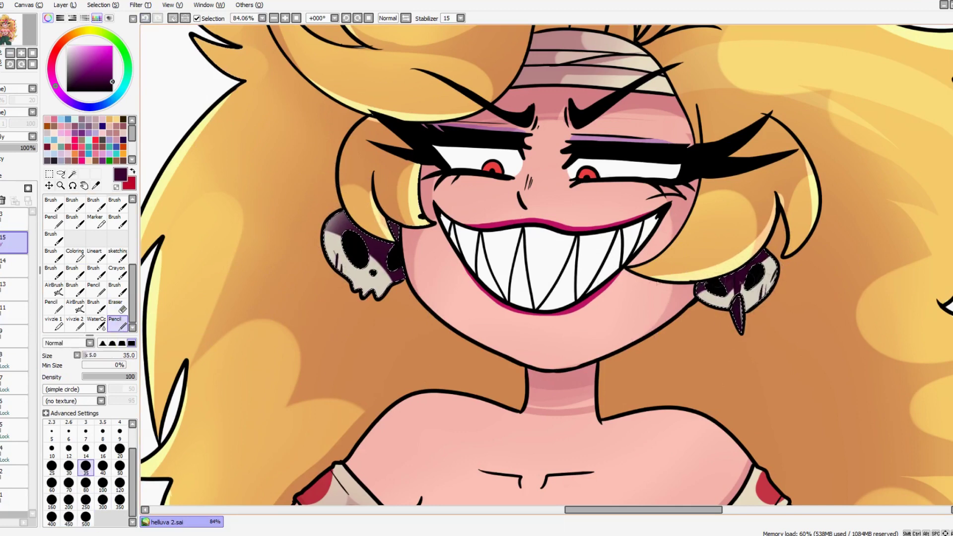
key(ctrl+z)
scroll(546, 268, down, 5)
click(4, 148)
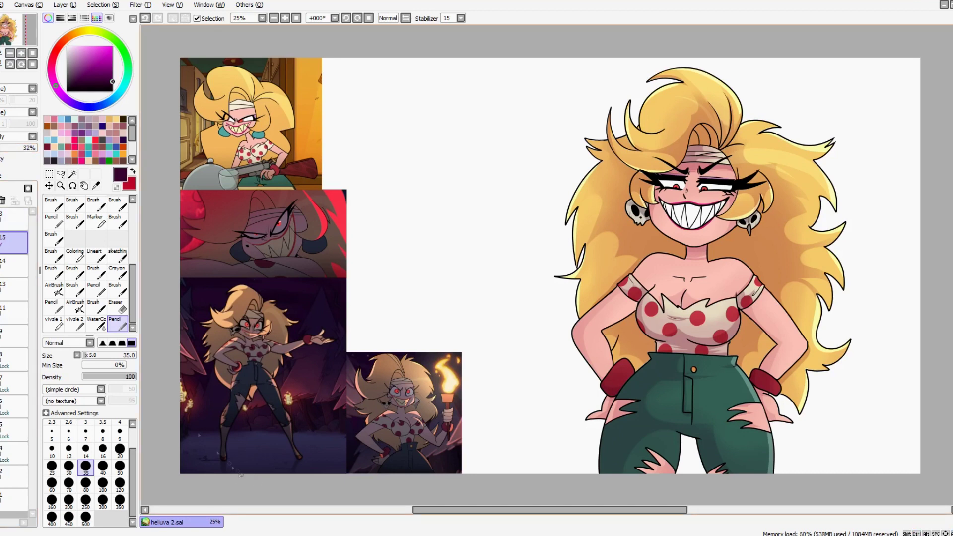
- Paint gray shadows along the upper part of both eye whites, beneath the black upper lids
click(14, 263)
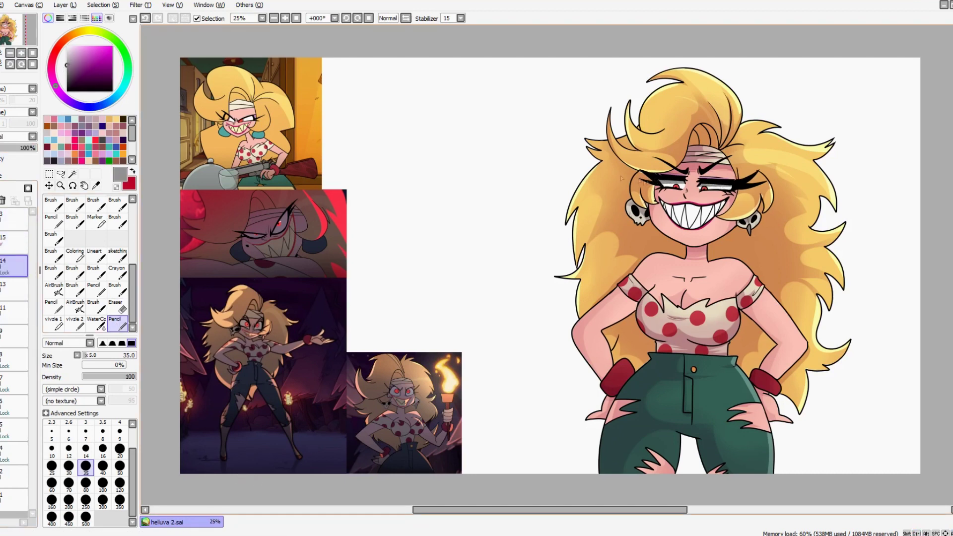
click(10, 52)
scroll(695, 198, up, 5)
drag(539, 270, 690, 281)
drag(335, 251, 480, 258)
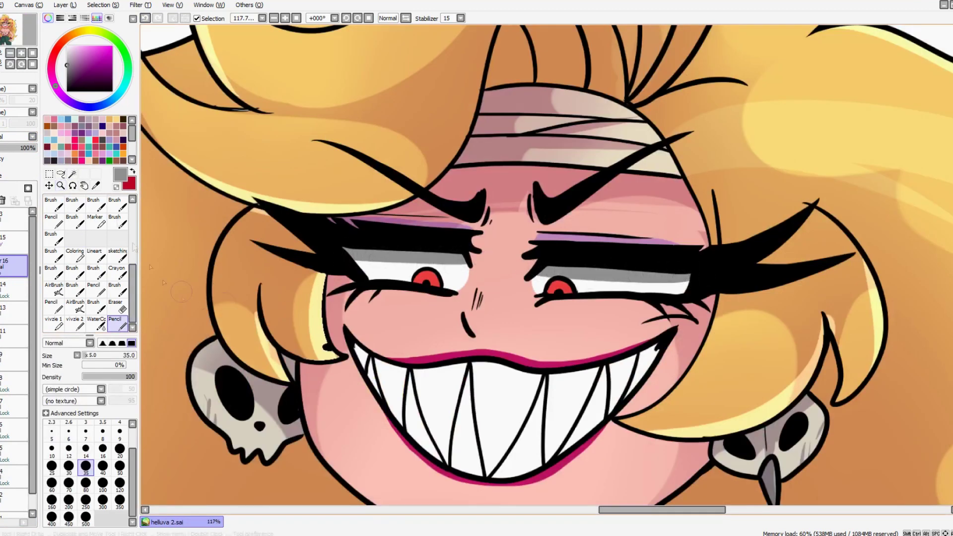
- Sample the gray eye shadow color and paint the shadow lower across the white of the eye at the image's left
scroll(546, 268, down, 5)
click(10, 53)
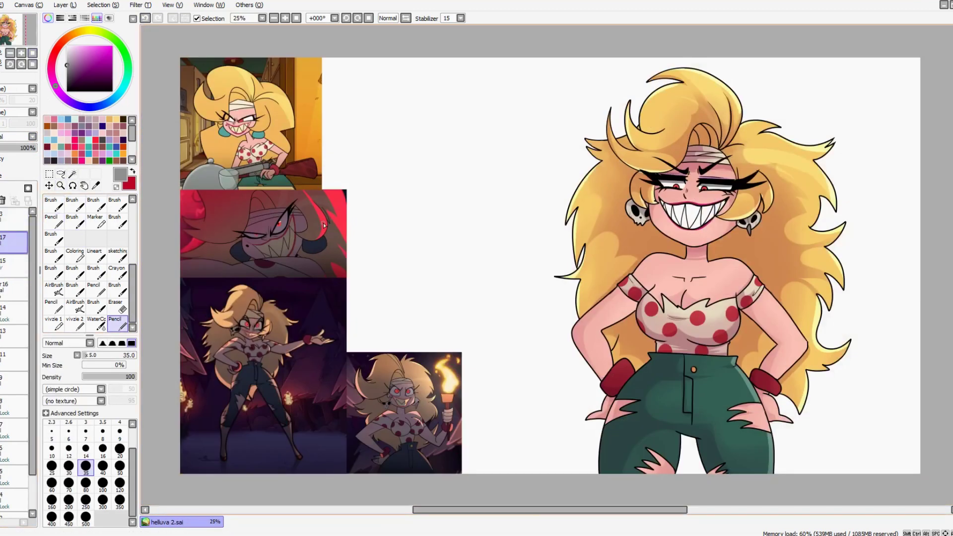
click(10, 53)
scroll(695, 189, up, 5)
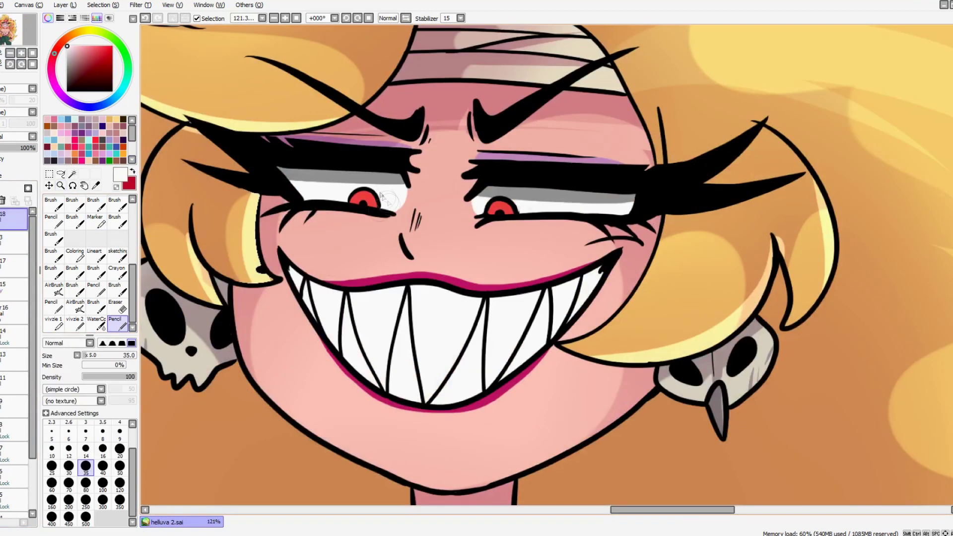
alt+click(297, 184)
click(12, 288)
drag(388, 181, 286, 186)
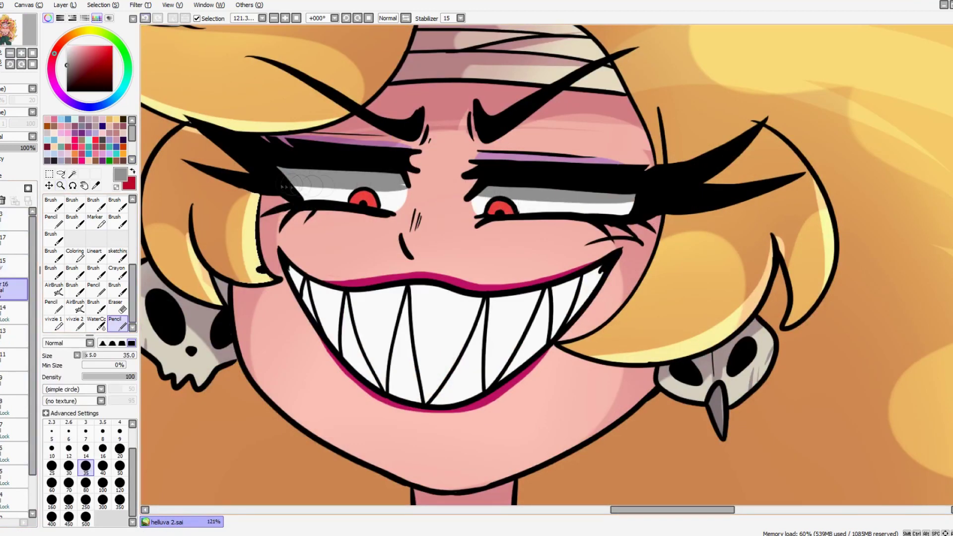
scroll(15, 248, up, 1)
click(13, 218)
alt+click(380, 194)
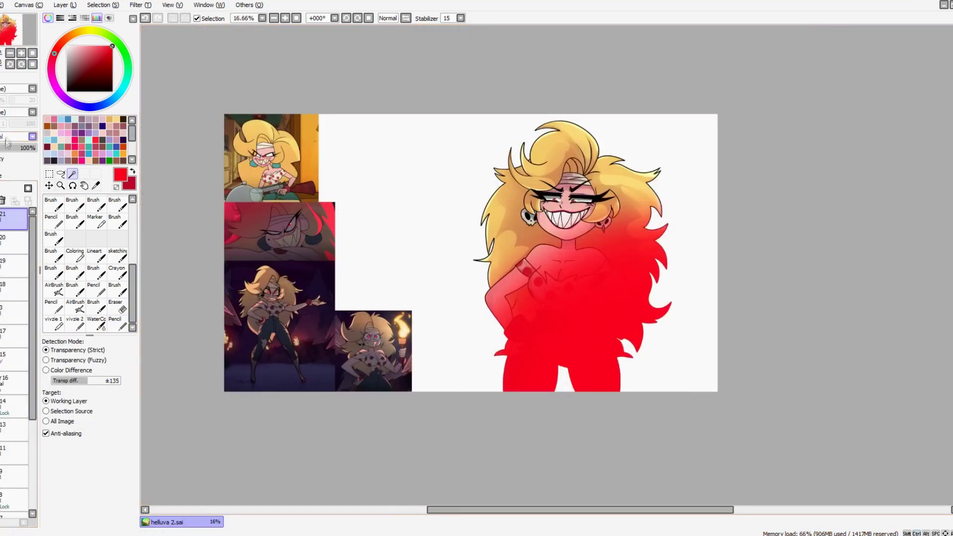
- Lower the opacity of the red glow layer over the woman and fill a new bottom layer with bright red as background
drag(8, 144, 11, 148)
click(14, 506)
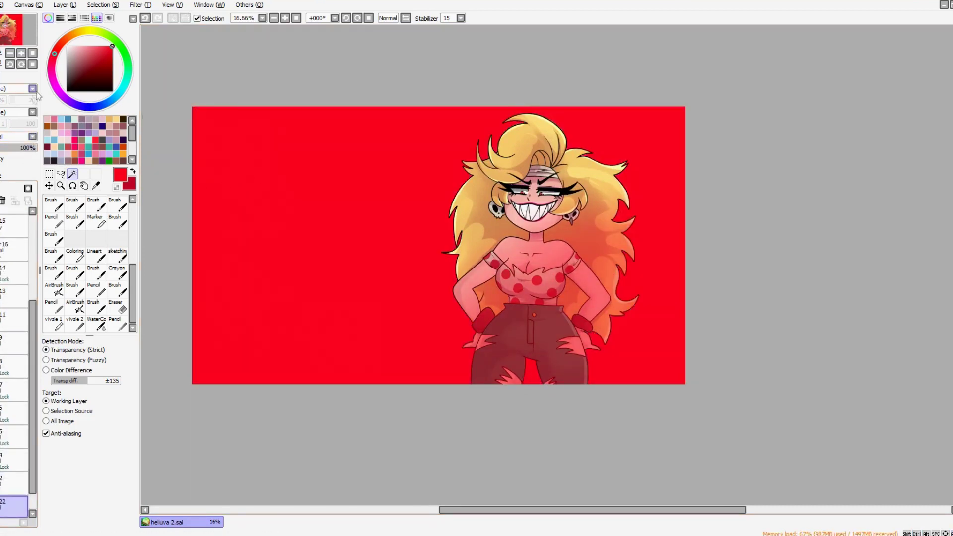
- Compare the artwork with and without the red background by repeatedly undoing and redoing the latest changes
click(145, 18)
click(157, 18)
click(145, 17)
click(145, 18)
click(157, 18)
click(145, 18)
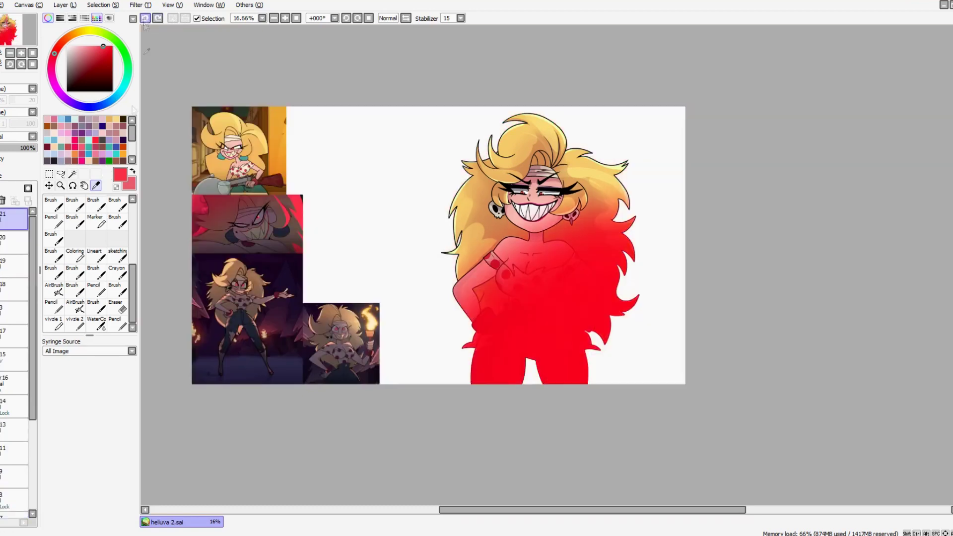
click(158, 18)
- Crop the canvas to a rectangular selection around the woman, and undo a trial muted red background fill
drag(398, 98, 347, 81)
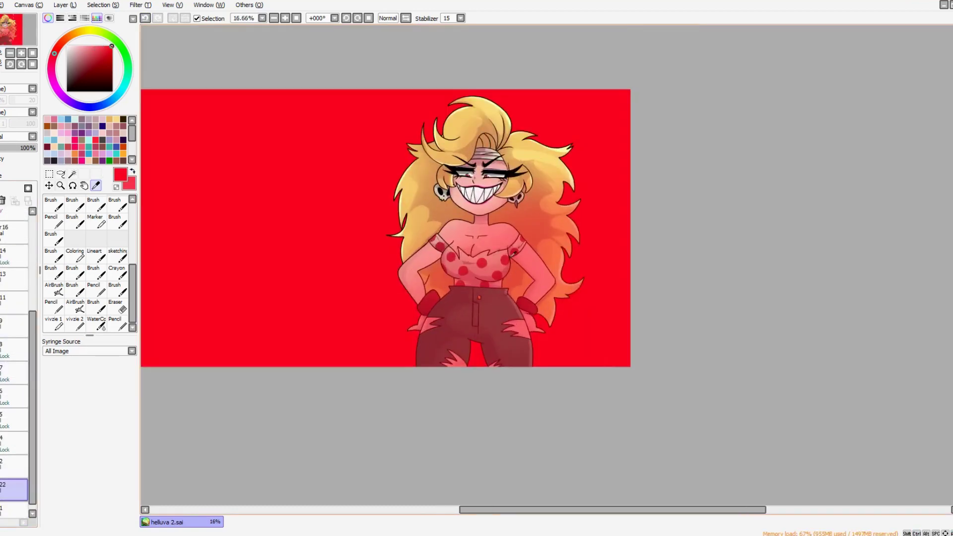
key(ctrl+t)
click(28, 4)
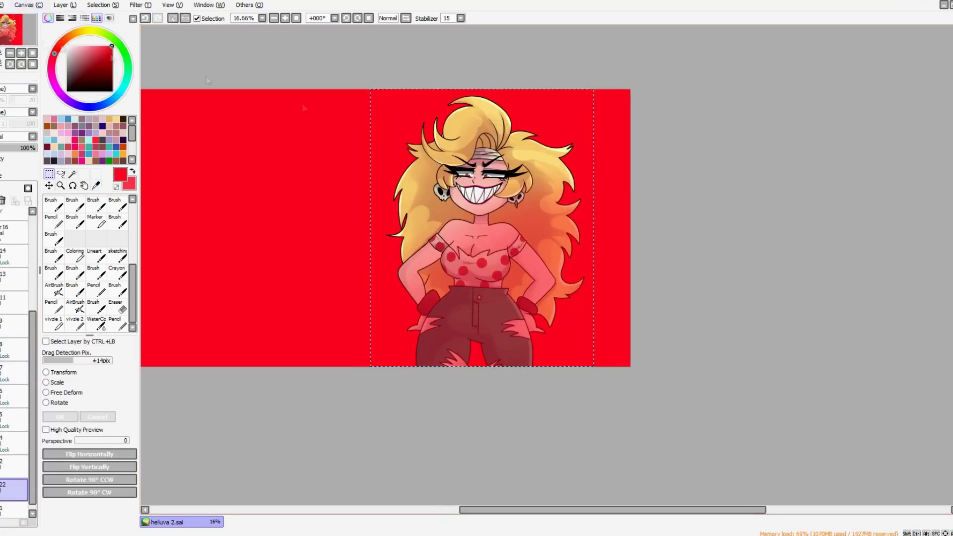
click(55, 42)
click(91, 52)
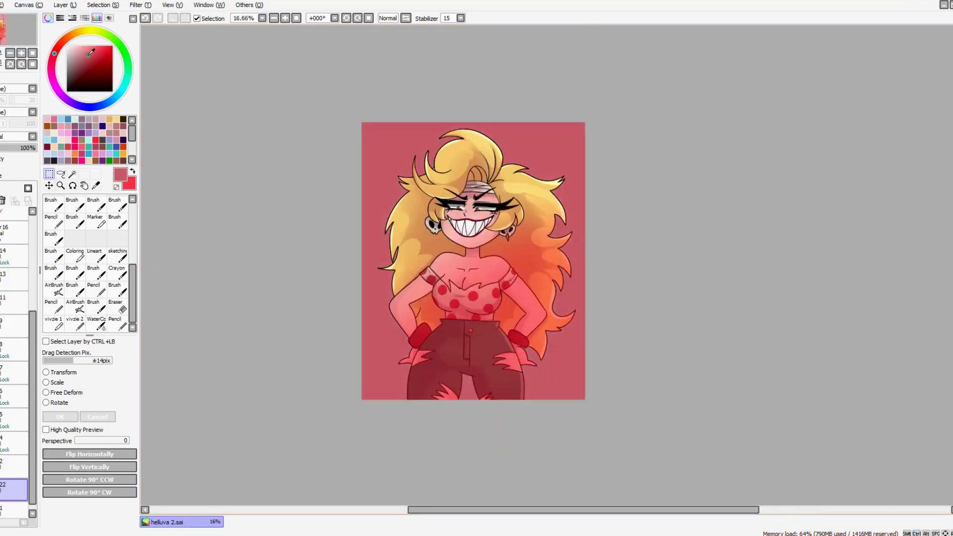
click(145, 19)
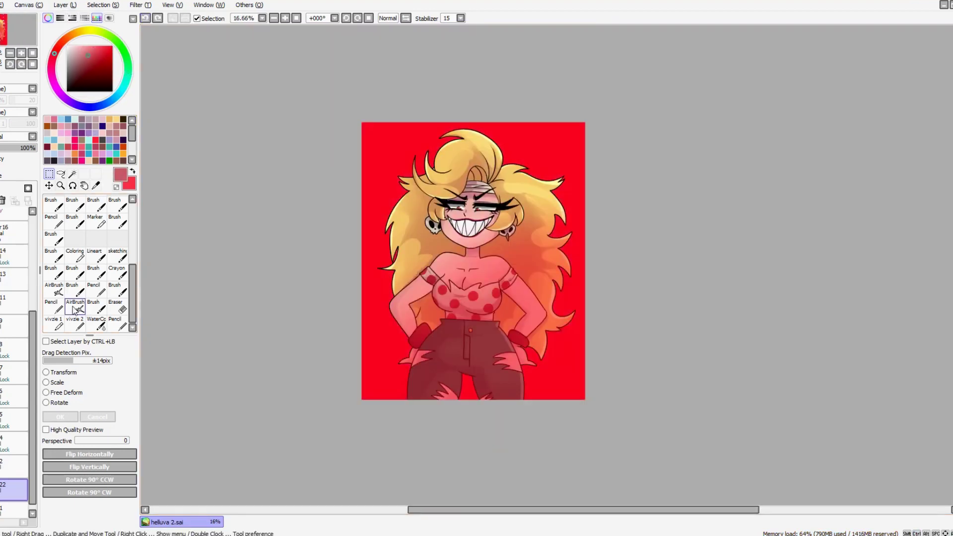
- Paint white diagonal streaks across two opposite corners of the red background with the Pencil and lower their layer's opacity
click(122, 309)
click(67, 45)
click(116, 322)
drag(586, 298, 528, 395)
click(33, 136)
click(10, 148)
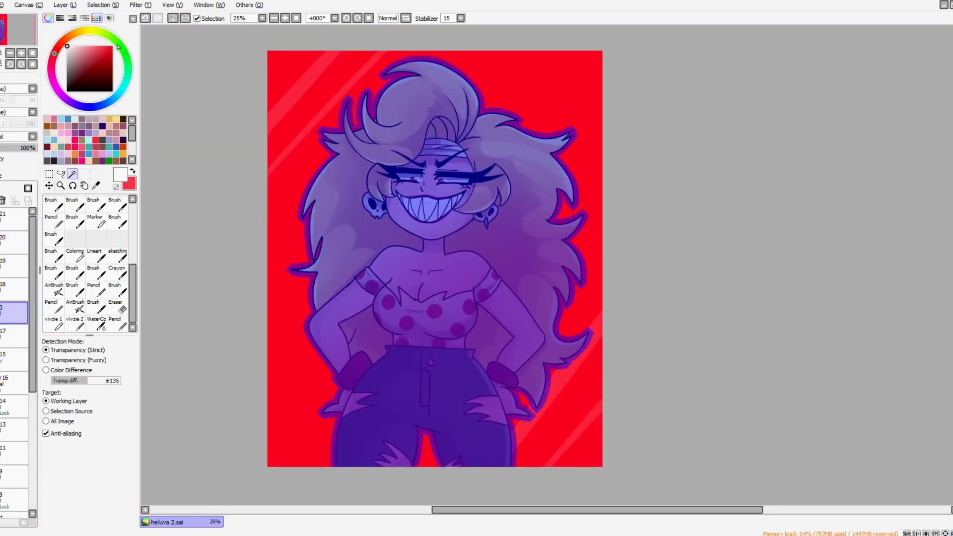
- Fill the expanded selection around the woman with white on a layer beneath her, forming a thick outline
scroll(15, 348, down, 5)
click(14, 482)
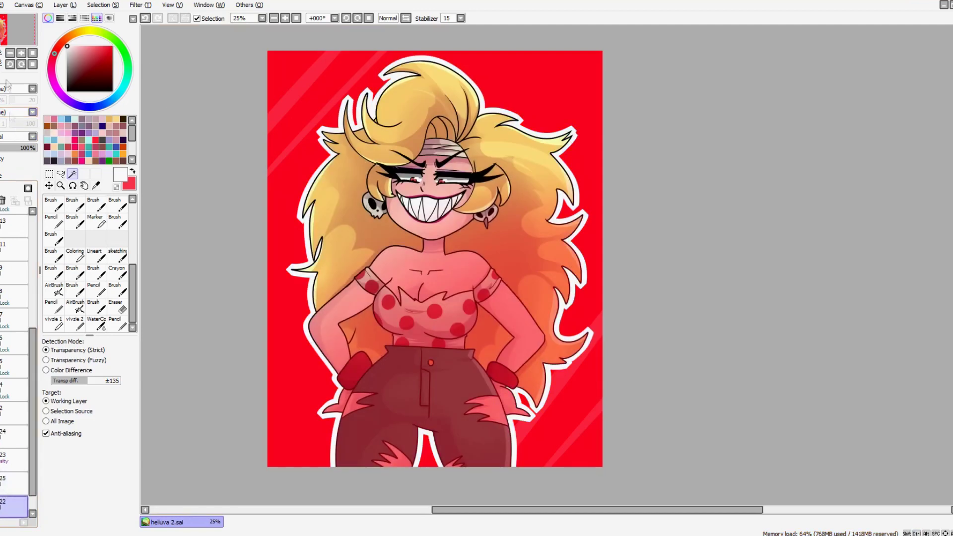
- Lower the red background layer's opacity to soften its color, and set the red glow layer's opacity to 32%
drag(35, 148, 2, 149)
scroll(15, 298, up, 5)
click(14, 218)
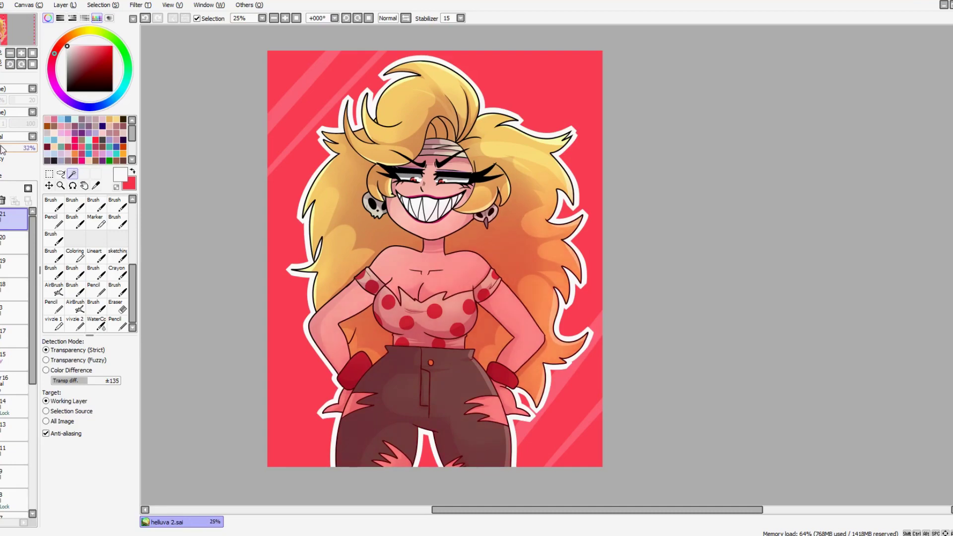
click(145, 18)
click(158, 18)
click(144, 18)
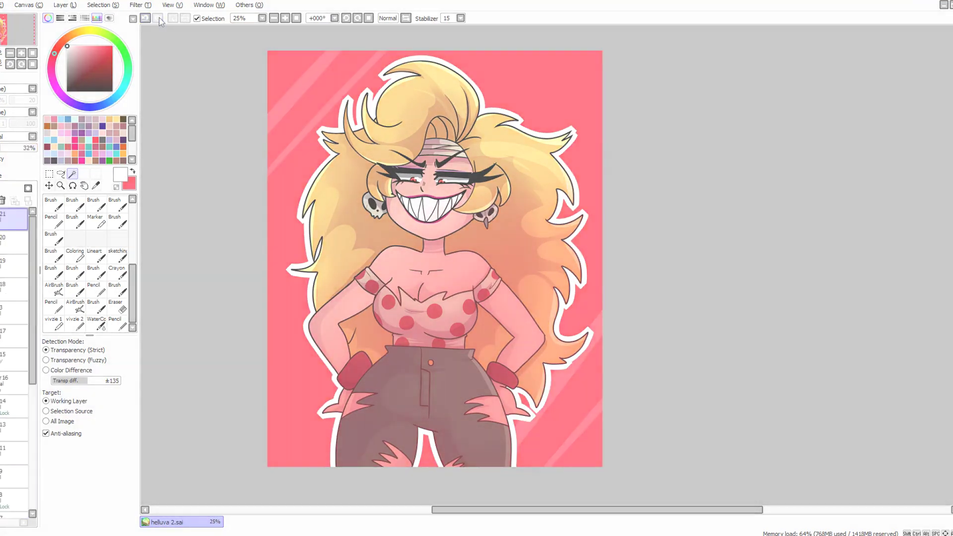